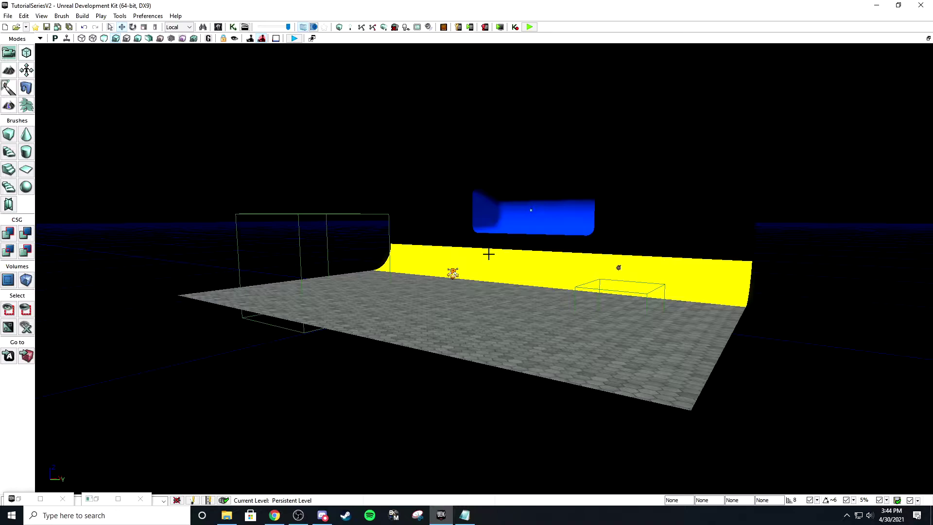
# Step: Examine the arena's tiled floor, yellow wall and blue goal, ending close above the floor
pyautogui.moveTo(483, 269); pyautogui.dragTo(494, 261, button='right')
pyautogui.press('w')
pyautogui.press('e')
pyautogui.press('s')
pyautogui.press('s')
pyautogui.press('q')
pyautogui.press('w')
pyautogui.press('s')
pyautogui.press('e')
pyautogui.press('q')
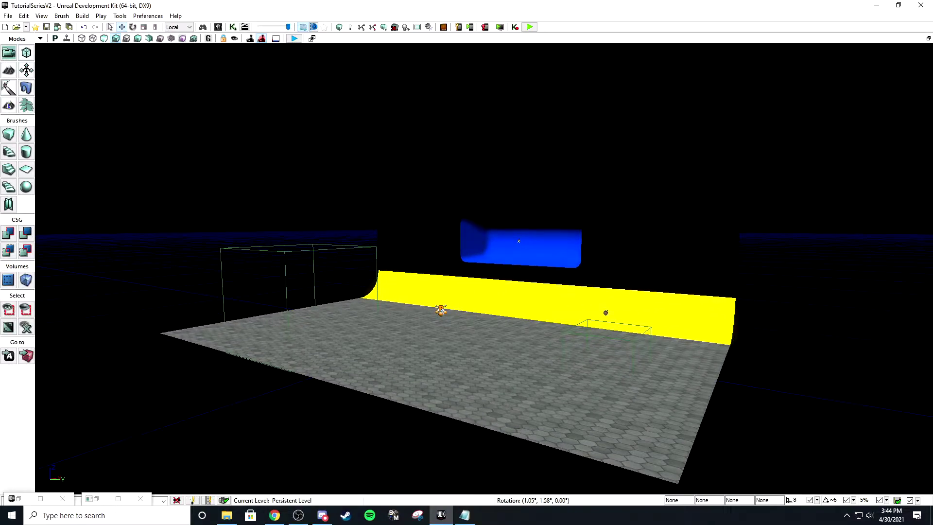
pyautogui.press('w')
pyautogui.moveTo(494, 261)
pyautogui.mouseDown(button='right')
pyautogui.moveTo(560, 267)
pyautogui.moveTo(500, 258)
pyautogui.mouseUp(button='right')
pyautogui.press('q')
pyautogui.press('w')
pyautogui.press('e')
pyautogui.scroll(1, 456, 292)
pyautogui.moveTo(447, 288); pyautogui.dragTo(437, 313, button='right')
pyautogui.press('q')
pyautogui.press('w')
pyautogui.press('e')
pyautogui.press('q')
pyautogui.moveTo(516, 303); pyautogui.dragTo(528, 302, button='right')
pyautogui.press('w')
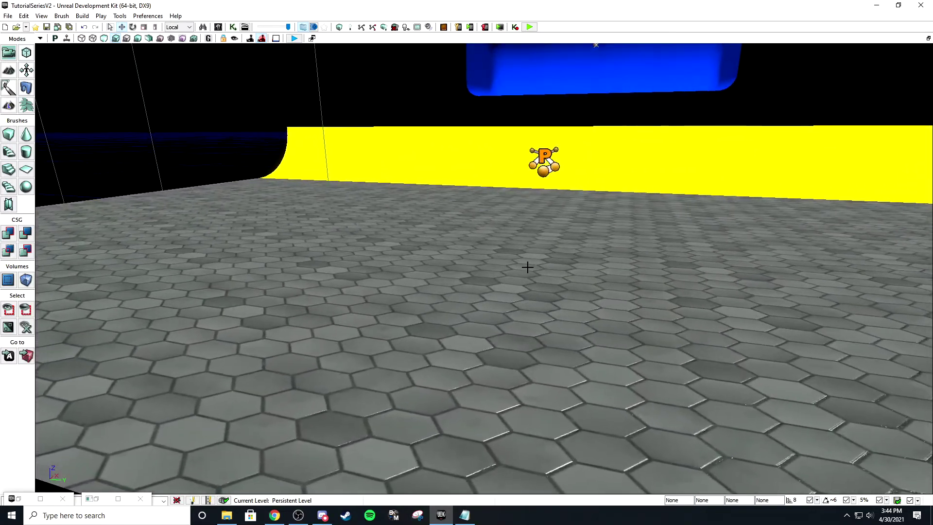
# Step: Find the PlayerStart_TA actor class by searching for "player" and place one over the tiled floor
pyautogui.click(35, 495)
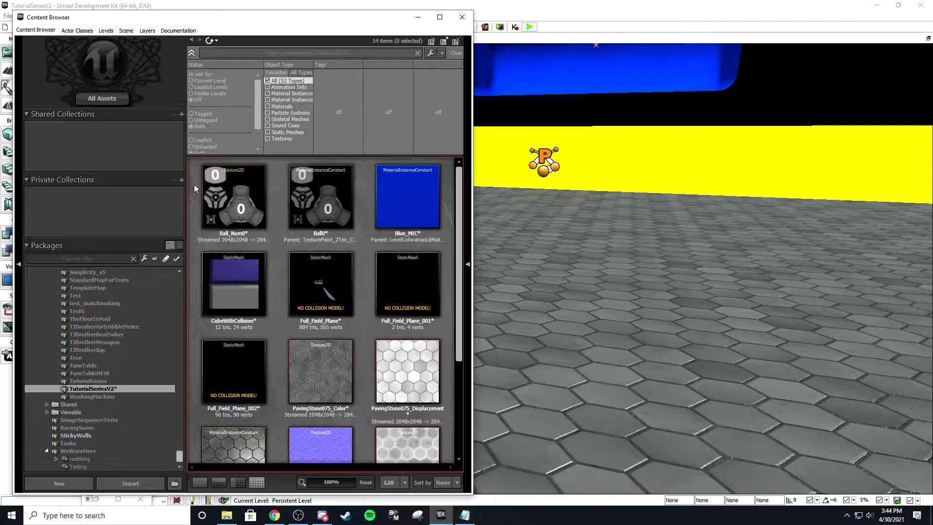
pyautogui.click(78, 31)
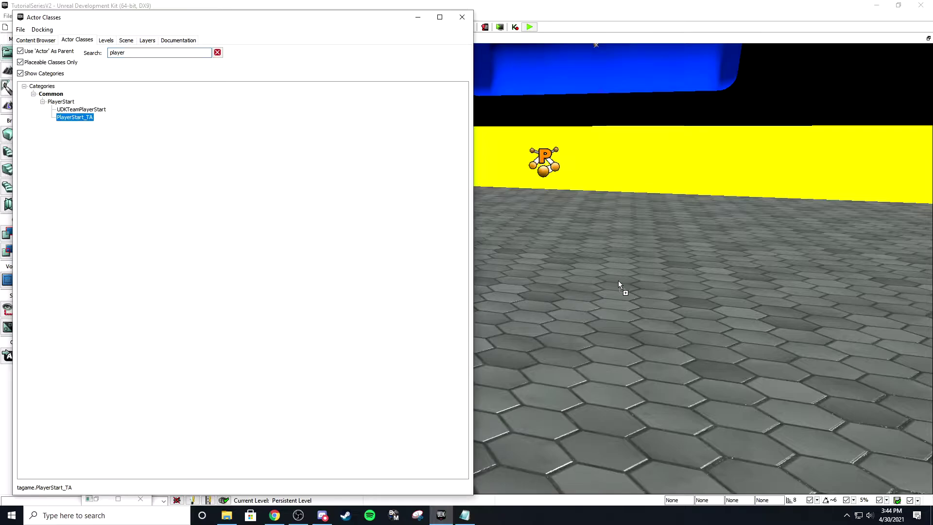
pyautogui.moveTo(619, 284); pyautogui.dragTo(579, 279)
pyautogui.click(419, 18)
# Step: Move the player start off the tiled floor into the empty space beyond the field's edge
pyautogui.moveTo(518, 244)
pyautogui.mouseDown(button='right')
pyautogui.moveTo(490, 221)
pyautogui.moveTo(522, 214)
pyautogui.moveTo(537, 233)
pyautogui.moveTo(518, 244)
pyautogui.moveTo(527, 244)
pyautogui.mouseUp(button='right')
pyautogui.moveTo(527, 313); pyautogui.dragTo(93, 321)
pyautogui.moveTo(510, 286); pyautogui.dragTo(467, 282, button='right')
pyautogui.moveTo(543, 266); pyautogui.dragTo(509, 263)
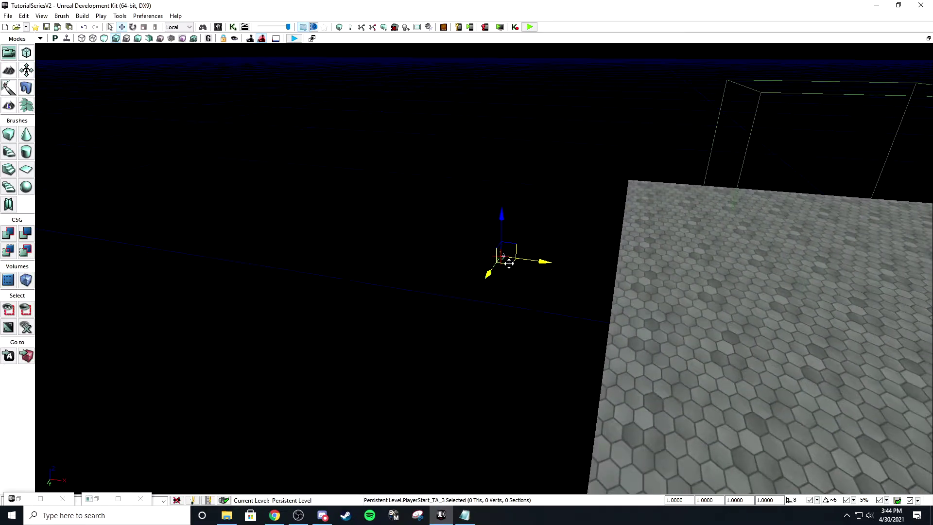
pyautogui.moveTo(416, 235); pyautogui.dragTo(229, 390, button='right')
pyautogui.press('a')
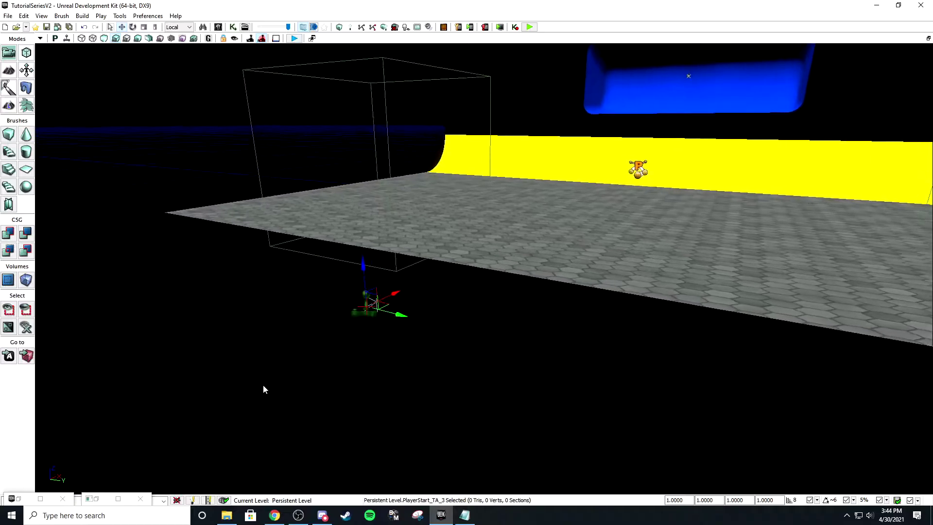
# Step: Import the Plane static mesh into the TutorialSeriesV2 package and place it in the level beside the field
pyautogui.click(20, 500)
pyautogui.click(35, 40)
pyautogui.scroll(-5, 271, 367)
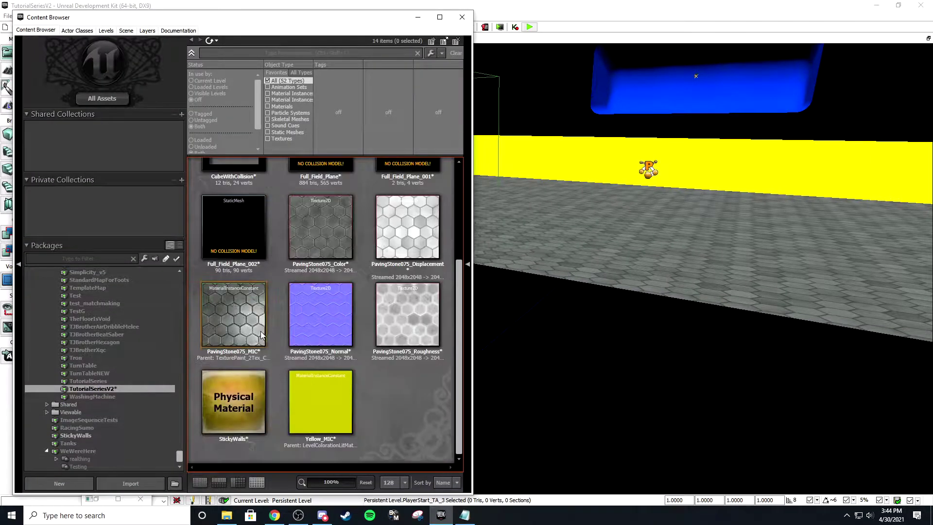
pyautogui.scroll(5, 271, 366)
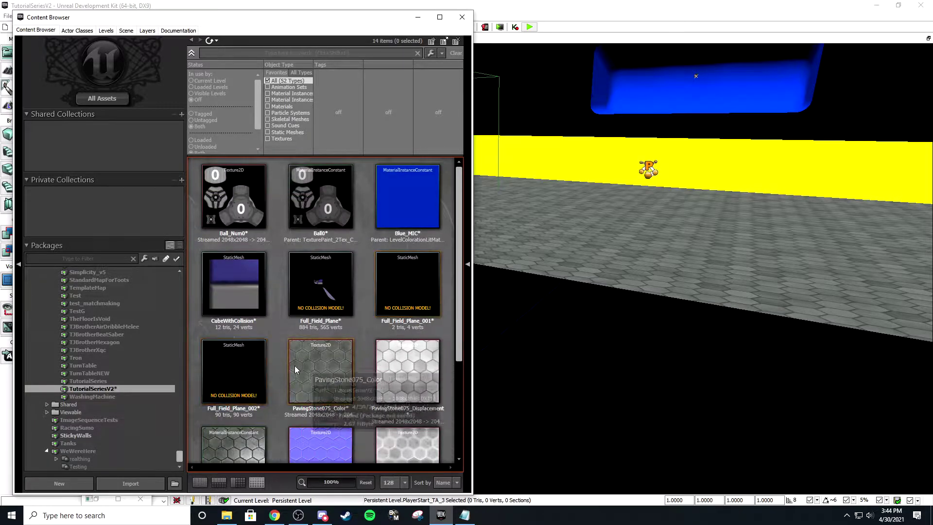
pyautogui.click(227, 413)
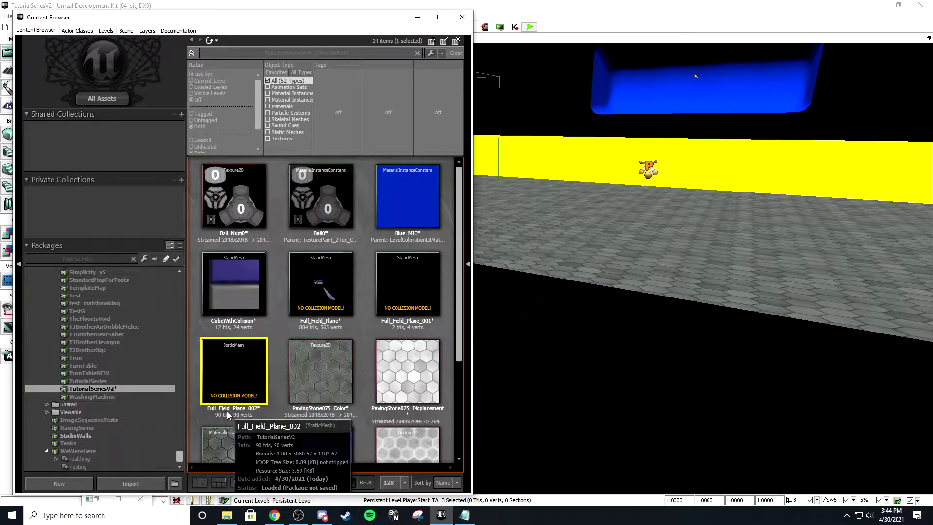
pyautogui.rightClick(359, 322)
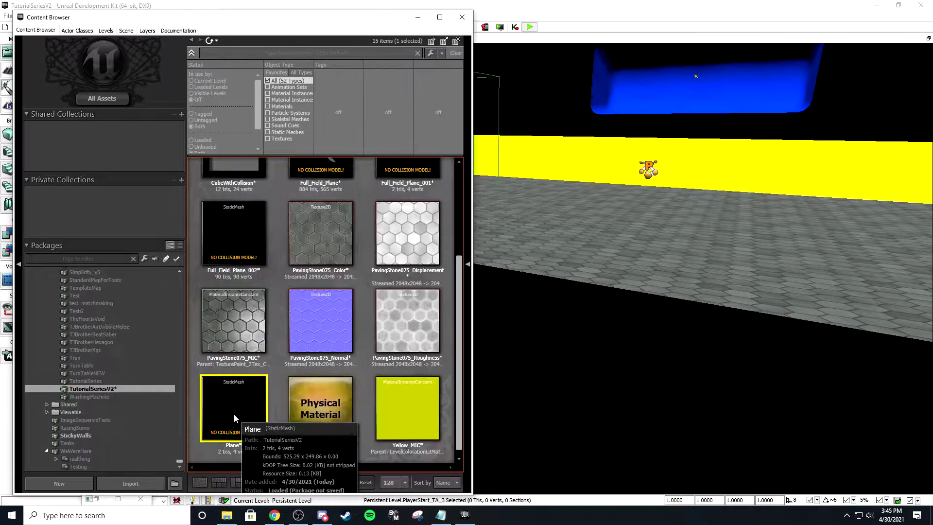
pyautogui.moveTo(229, 413); pyautogui.dragTo(549, 311)
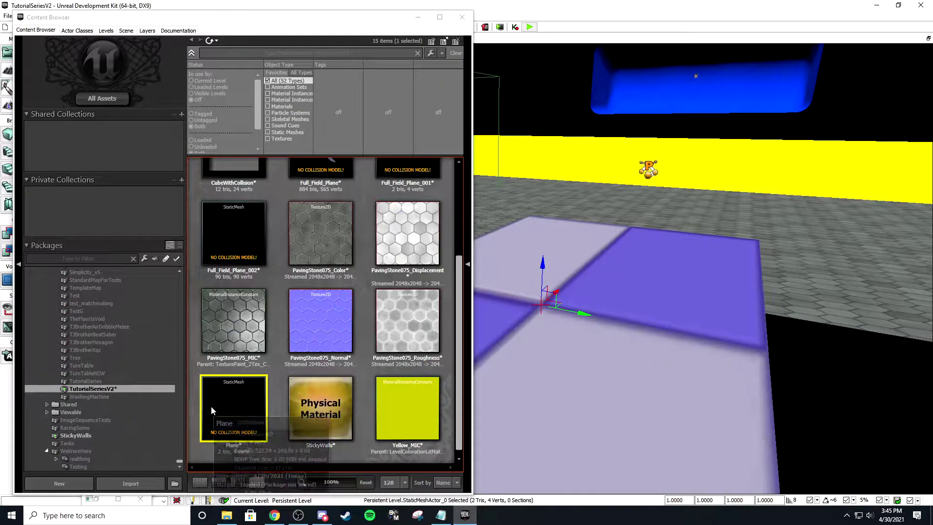
# Step: Open the Plane mesh in the static mesh editor to check its simple collision options
pyautogui.click(222, 406)
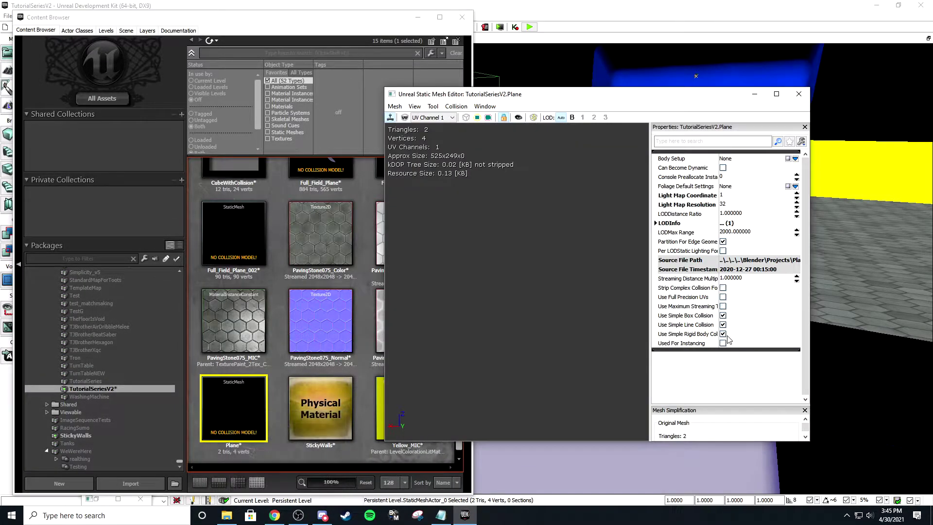
pyautogui.click(798, 95)
pyautogui.click(418, 17)
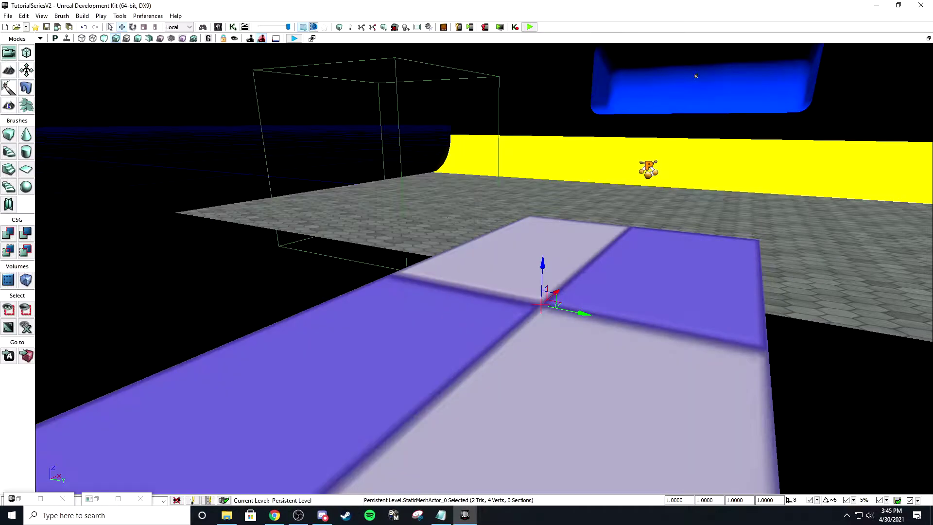
# Step: Move the plane directly beneath the player start and lower it so the start sits above its surface
pyautogui.moveTo(423, 146); pyautogui.dragTo(327, 158, button='right')
pyautogui.scroll(3, 331, 291)
pyautogui.moveTo(334, 296); pyautogui.dragTo(504, 395)
pyautogui.moveTo(504, 396); pyautogui.dragTo(602, 395, button='right')
pyautogui.moveTo(742, 306); pyautogui.dragTo(497, 337)
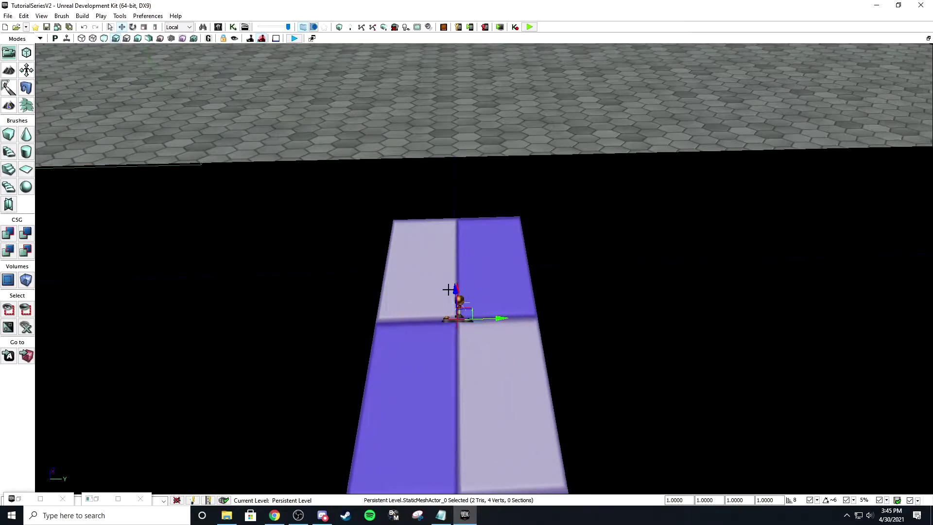
pyautogui.moveTo(453, 291); pyautogui.dragTo(455, 321)
pyautogui.moveTo(457, 321); pyautogui.dragTo(520, 317, button='right')
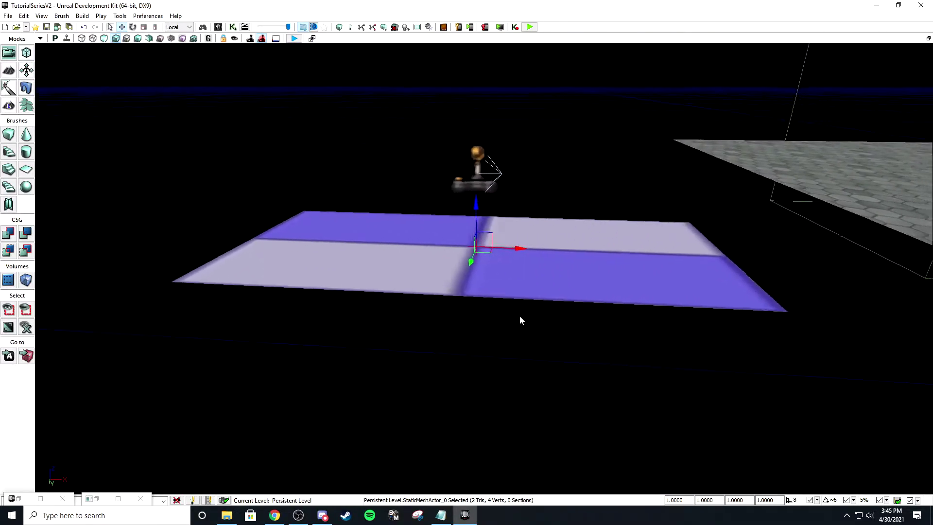
# Step: Shift the player start toward the plane's end farther from the field and adjust its height above the surface
pyautogui.scroll(-3, 520, 317)
pyautogui.click(470, 245)
pyautogui.moveTo(497, 287); pyautogui.dragTo(514, 283, button='right')
pyautogui.moveTo(529, 275); pyautogui.dragTo(480, 276)
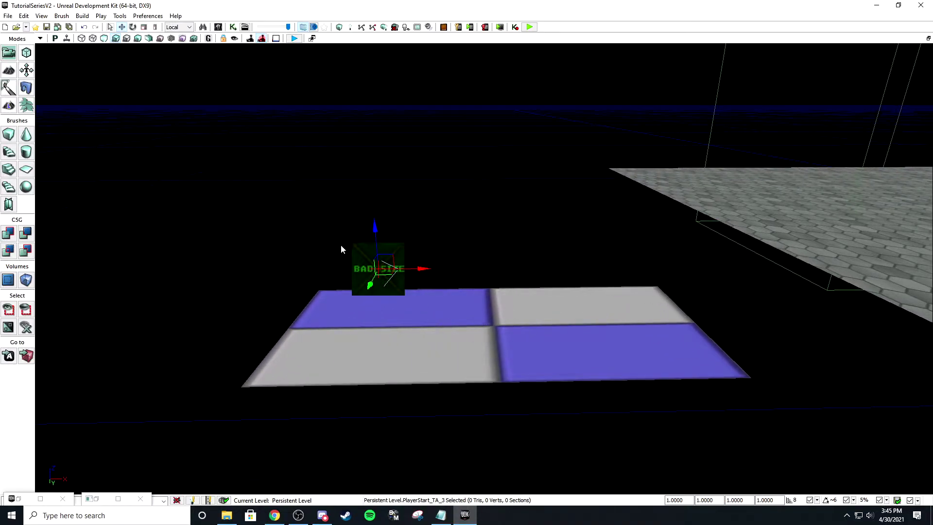
pyautogui.moveTo(373, 226); pyautogui.dragTo(373, 205)
# Step: Scale the plane to 2.6807 on all three axes and move the player start farther toward its outer end
pyautogui.click(454, 335)
pyautogui.moveTo(457, 333); pyautogui.dragTo(492, 308, button='right')
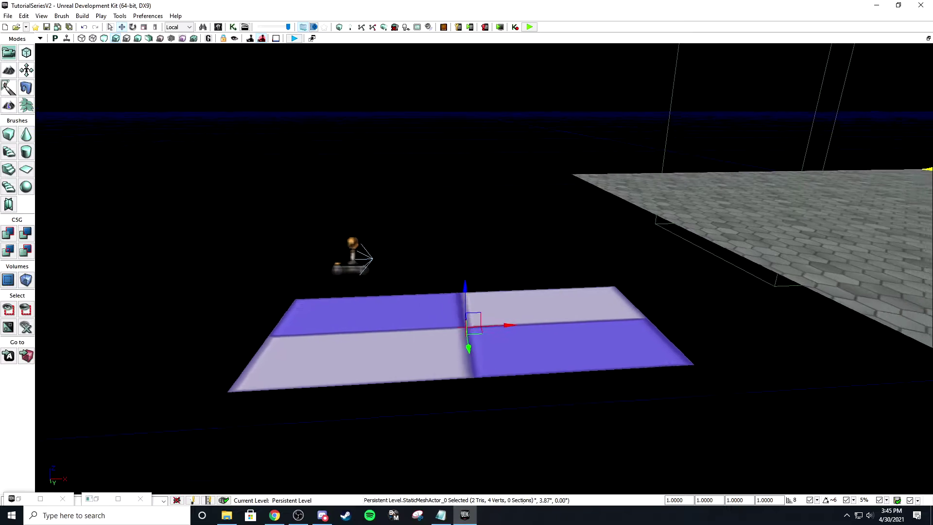
pyautogui.scroll(-3, 492, 308)
pyautogui.press('space')
pyautogui.press('space')
pyautogui.moveTo(517, 314); pyautogui.dragTo(565, 312)
pyautogui.press('space')
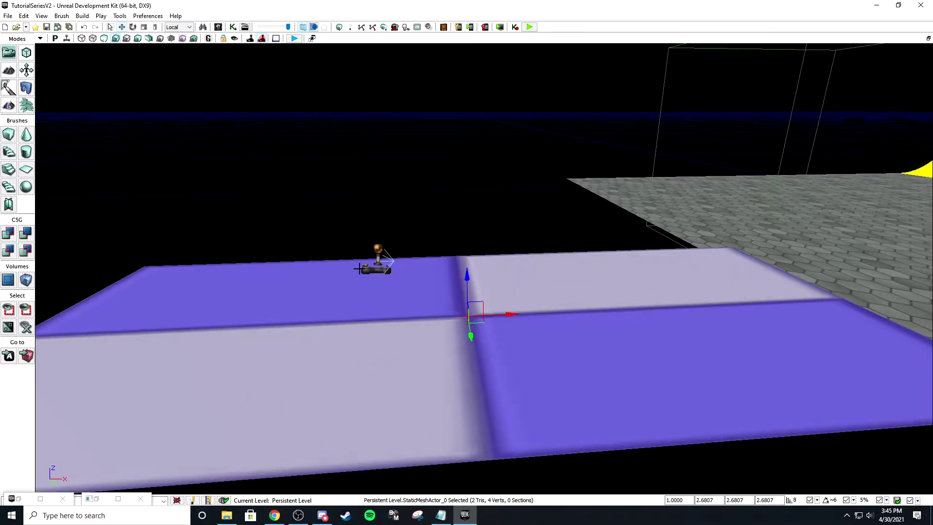
pyautogui.click(377, 269)
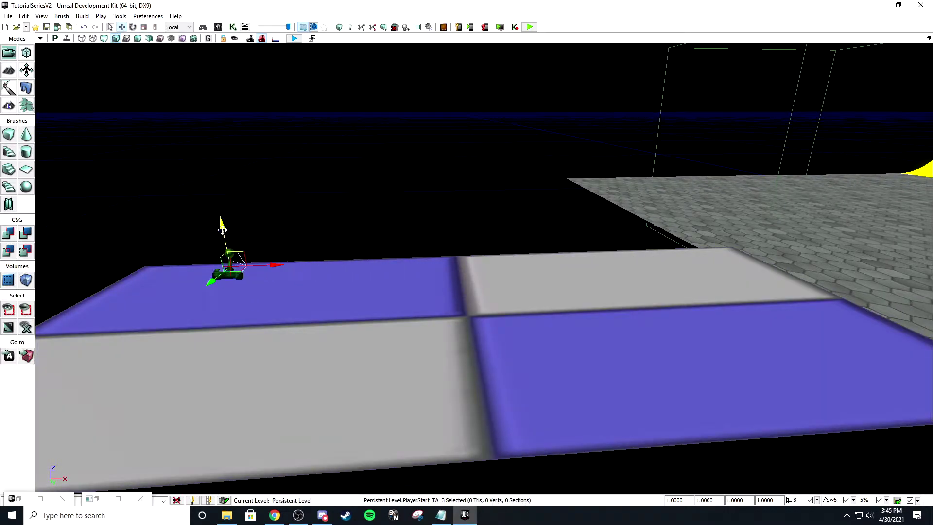
# Step: In the plane's properties, enable Block Rigid Body and collision with the Default, Vehicle and Ball channels
pyautogui.click(384, 302)
pyautogui.doubleClick(370, 266)
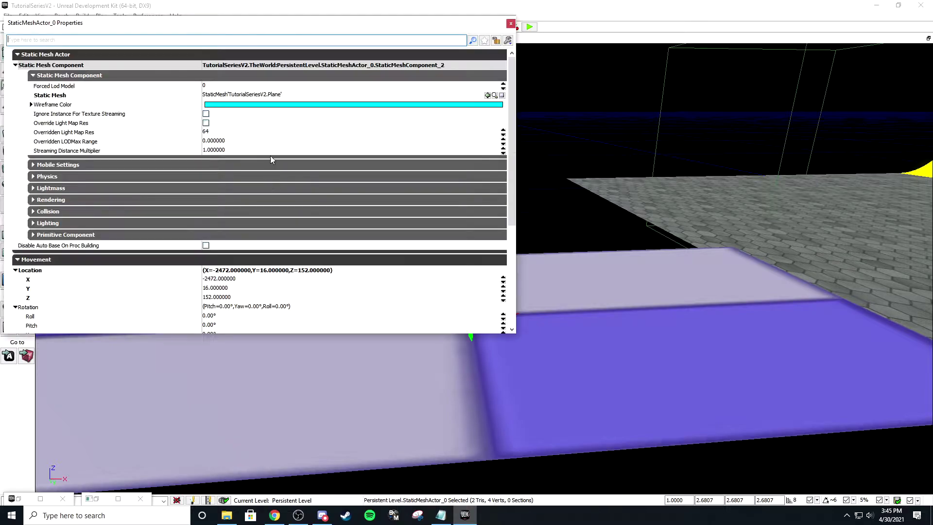
pyautogui.write('rigi')
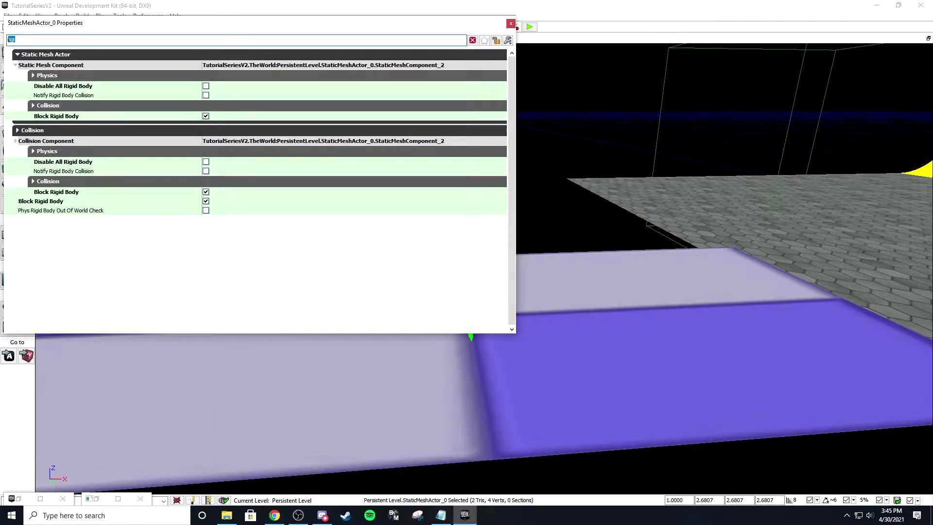
pyautogui.write('coll')
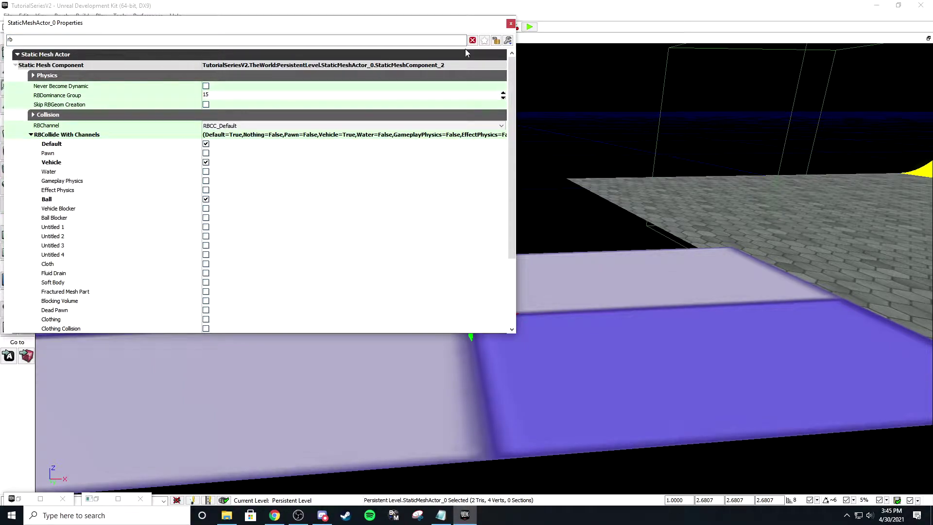
pyautogui.click(511, 24)
# Step: Enable Hidden Game in the plane's rendering properties
pyautogui.press('s')
pyautogui.moveTo(507, 184); pyautogui.dragTo(530, 170, button='right')
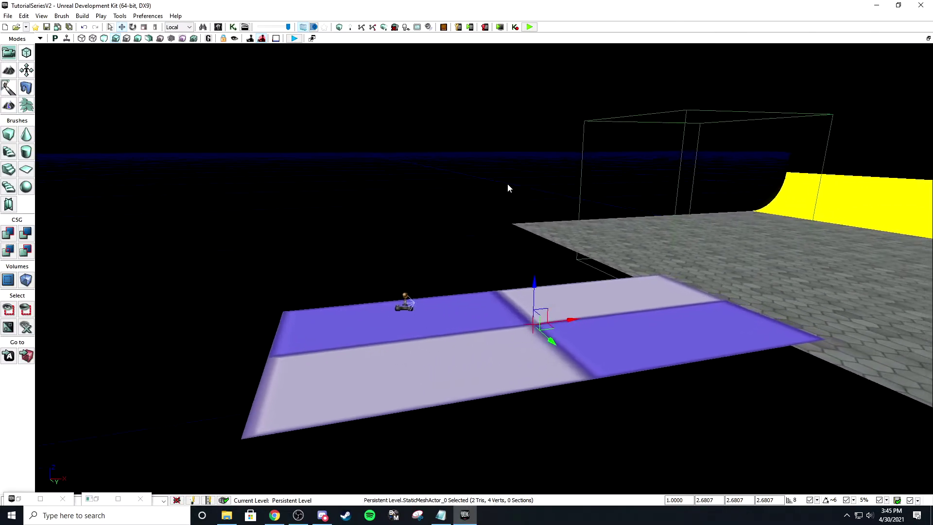
pyautogui.press('F4')
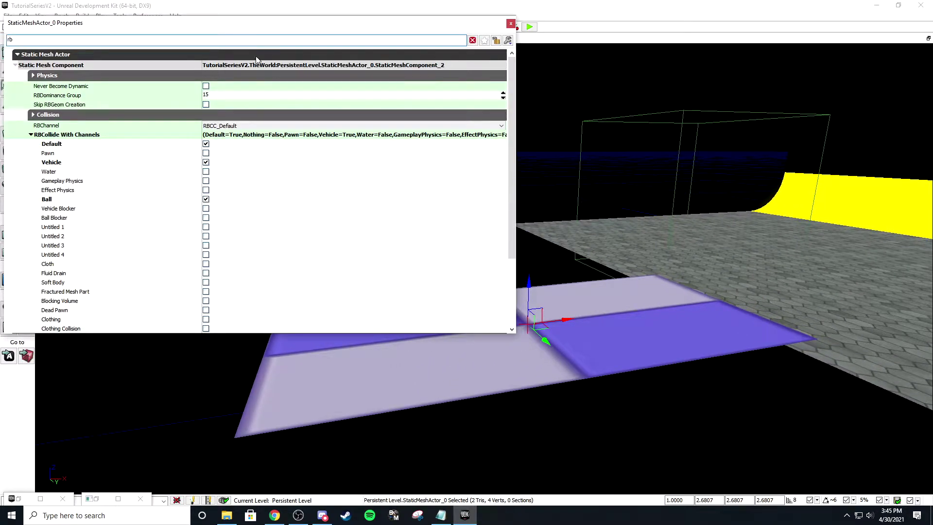
pyautogui.write('hid')
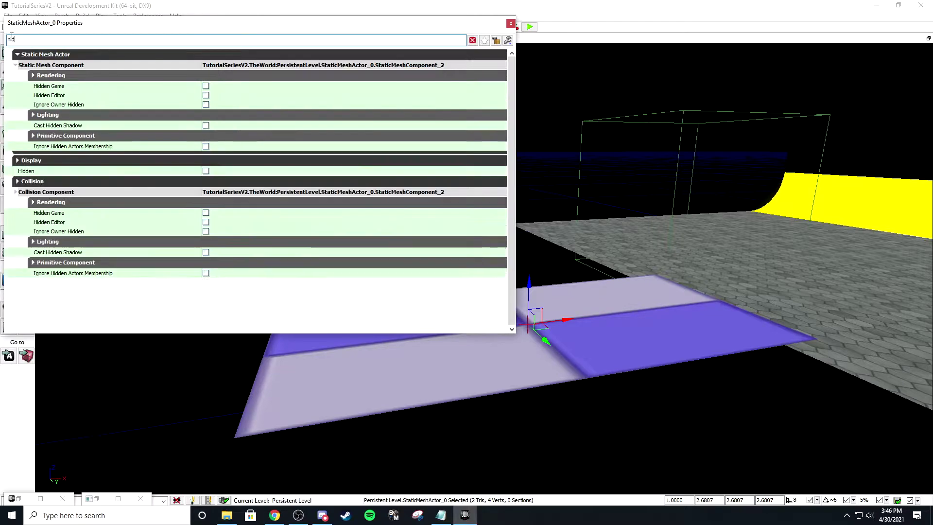
pyautogui.click(206, 86)
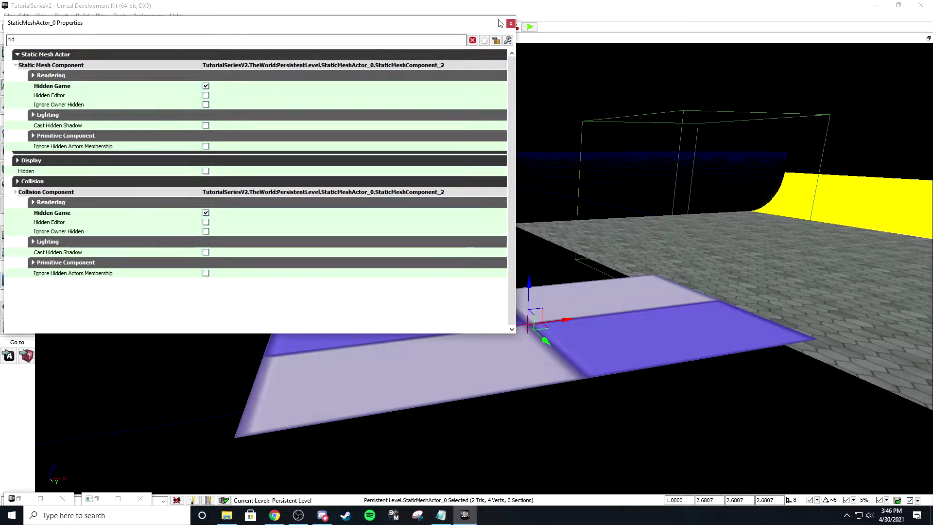
pyautogui.click(510, 23)
# Step: Move the Pylon_Soccar_TA actor off the field and centre it just above the plane
pyautogui.moveTo(549, 213); pyautogui.dragTo(486, 257, button='right')
pyautogui.press('w')
pyautogui.click(589, 214)
pyautogui.press('s')
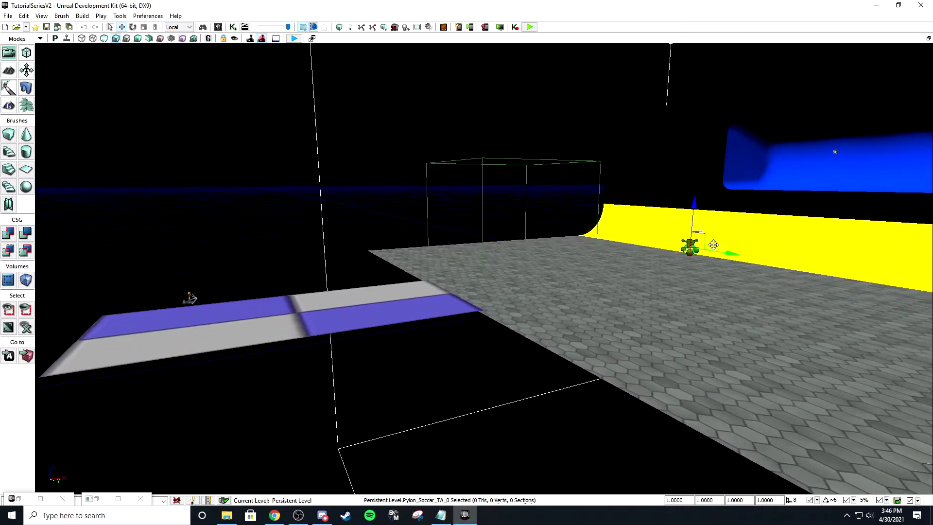
pyautogui.moveTo(713, 244); pyautogui.dragTo(348, 304)
pyautogui.moveTo(347, 304); pyautogui.dragTo(434, 413, button='right')
pyautogui.press('a')
pyautogui.press('w')
pyautogui.press('w')
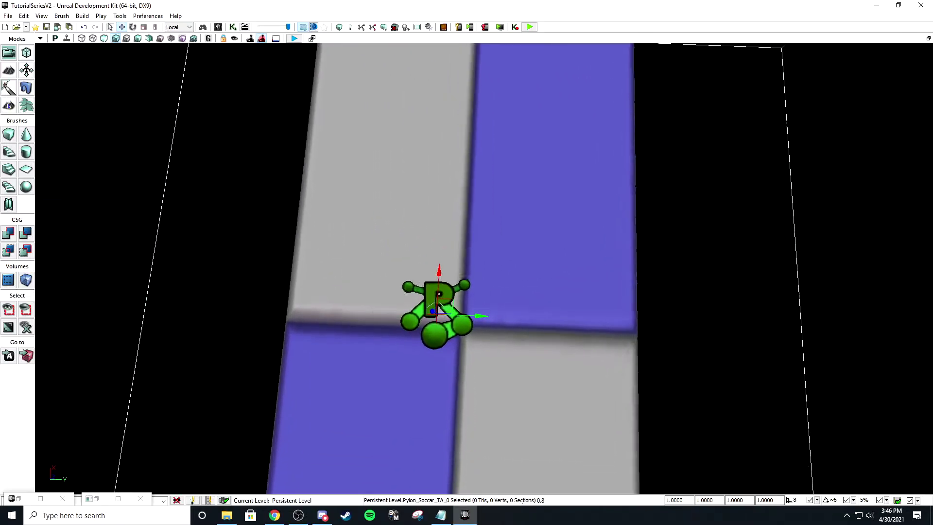
pyautogui.moveTo(464, 287); pyautogui.dragTo(456, 293, button='right')
pyautogui.moveTo(448, 294); pyautogui.dragTo(469, 302)
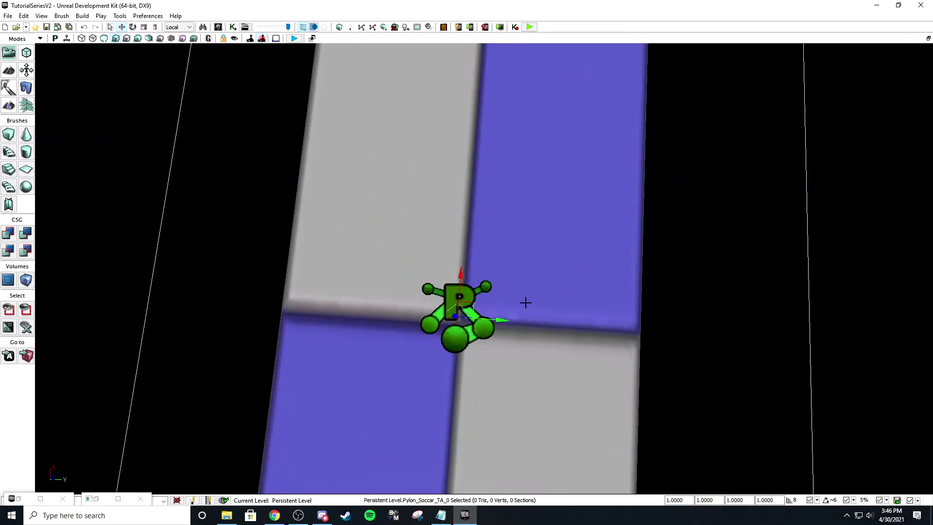
pyautogui.press('d')
pyautogui.moveTo(525, 302); pyautogui.dragTo(370, 233, button='right')
pyautogui.press('w')
pyautogui.moveTo(489, 302); pyautogui.dragTo(489, 233, button='right')
pyautogui.press('s')
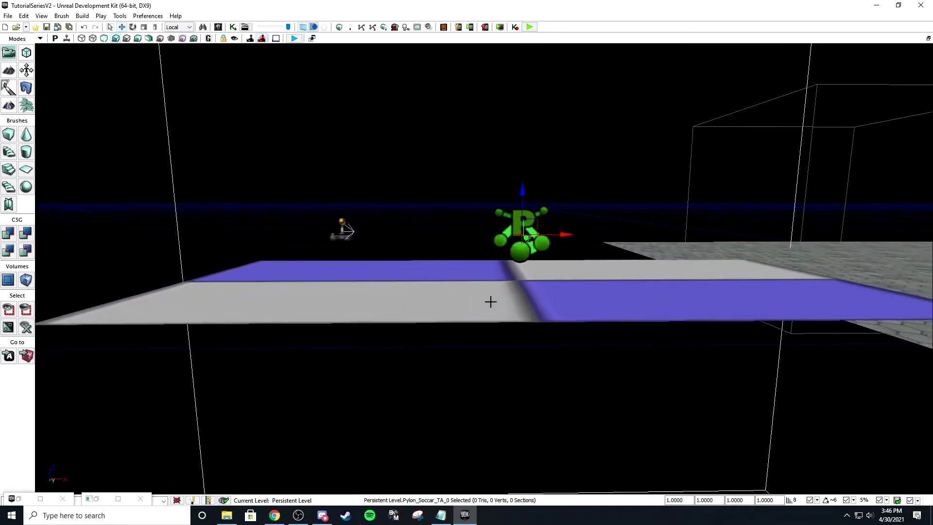
# Step: Select the player start above the plane's outer half and open its properties
pyautogui.press('a')
pyautogui.click(439, 296)
pyautogui.press('d')
pyautogui.moveTo(423, 283); pyautogui.dragTo(274, 222)
pyautogui.click(277, 228)
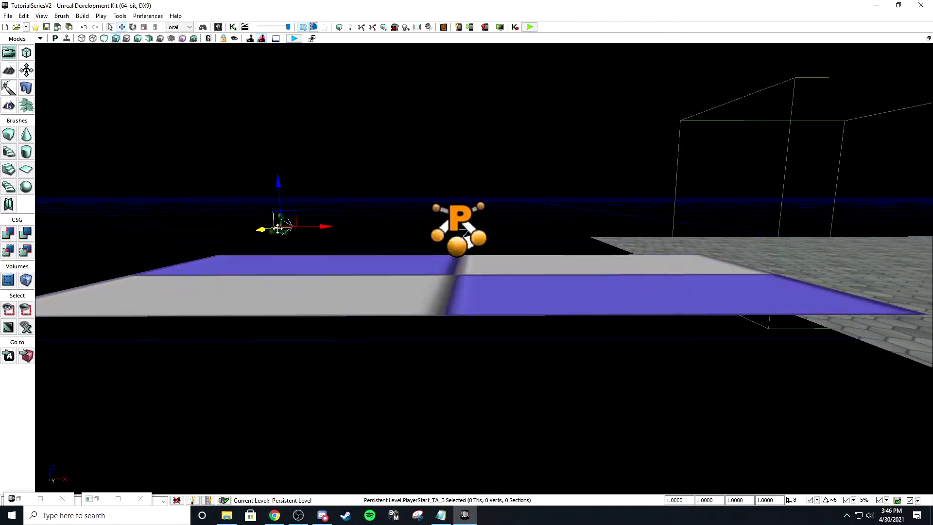
pyautogui.press('w')
pyautogui.moveTo(640, 233); pyautogui.dragTo(568, 290, button='right')
pyautogui.press('s')
pyautogui.press('d')
pyautogui.press('w')
pyautogui.press('a')
pyautogui.press('F4')
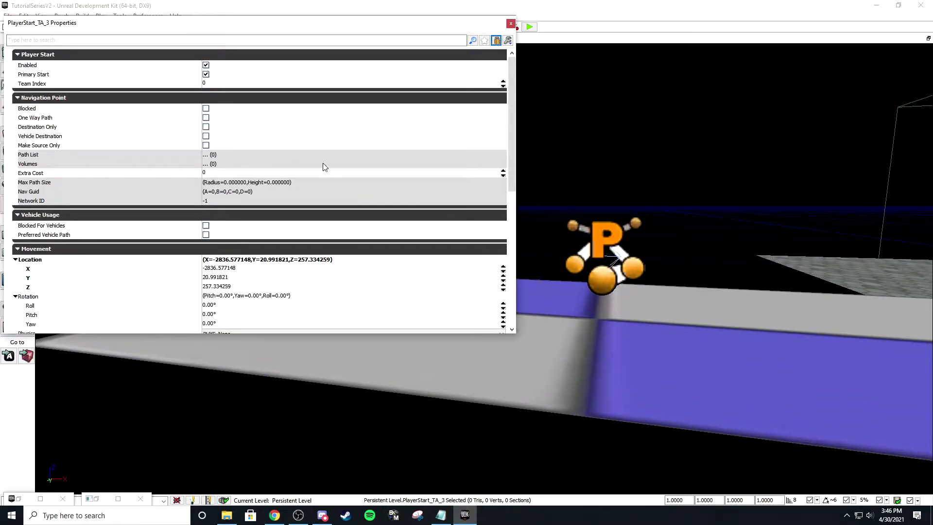
# Step: Open the Pylon_Soccar_TA actor's properties, lock the properties window to it, and select the player start above the plane
pyautogui.click(590, 232)
pyautogui.press('F4')
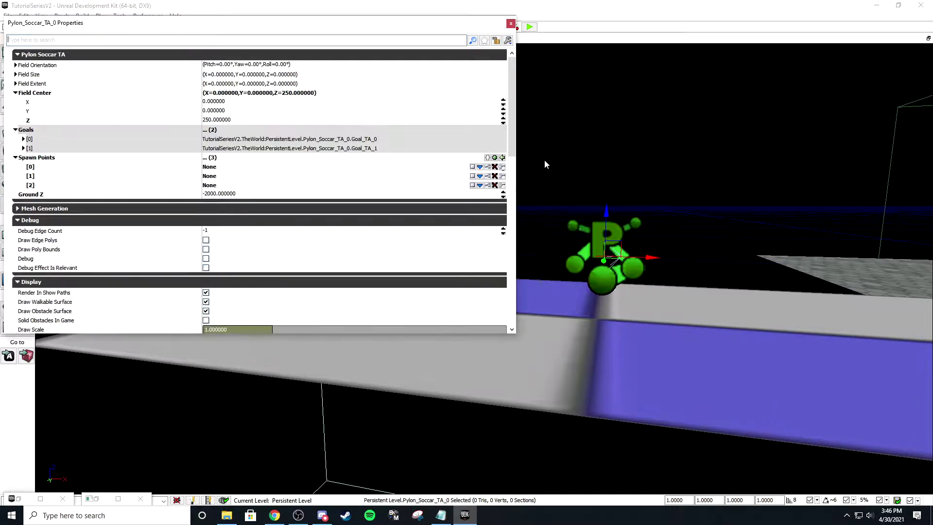
pyautogui.click(496, 40)
pyautogui.moveTo(664, 242); pyautogui.dragTo(582, 240, button='right')
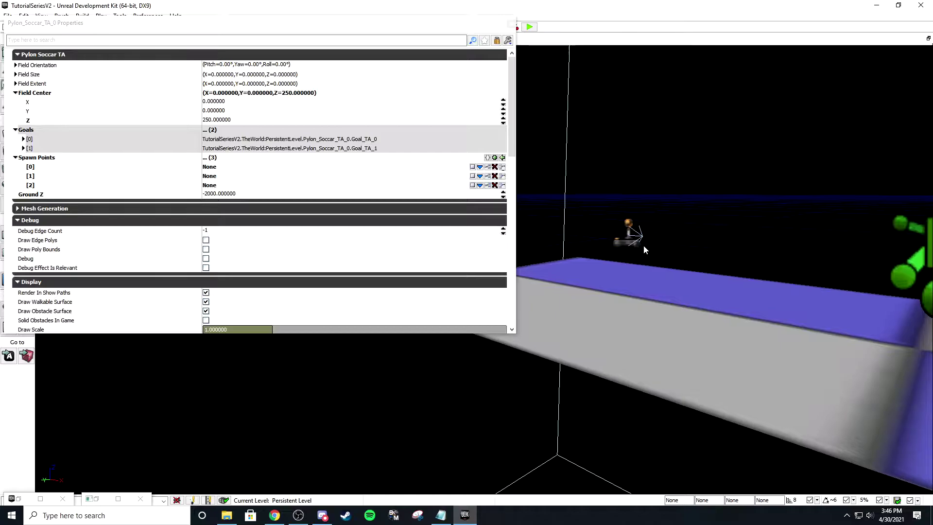
pyautogui.click(642, 251)
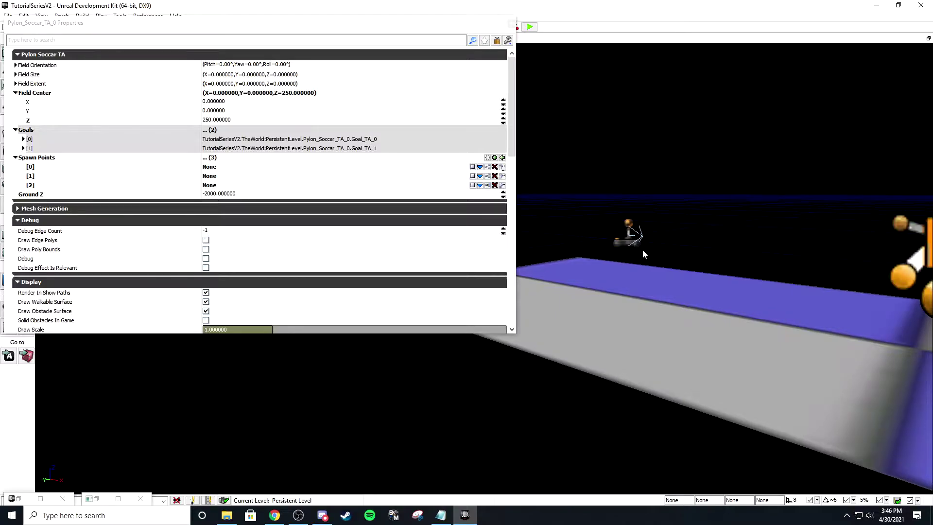
# Step: Assign the selected player start as the pylon's only Spawn Points entry, removing the empty entries
pyautogui.click(502, 176)
pyautogui.click(494, 185)
pyautogui.click(495, 167)
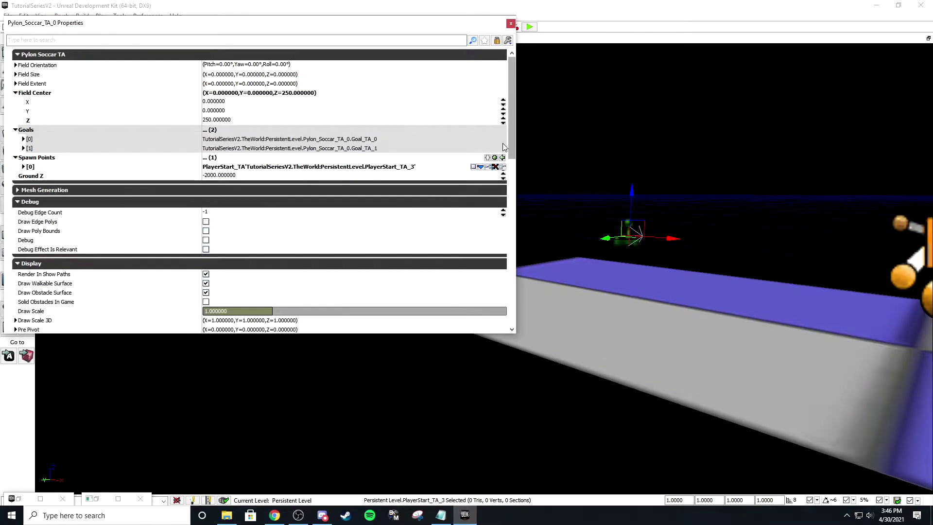
pyautogui.click(511, 24)
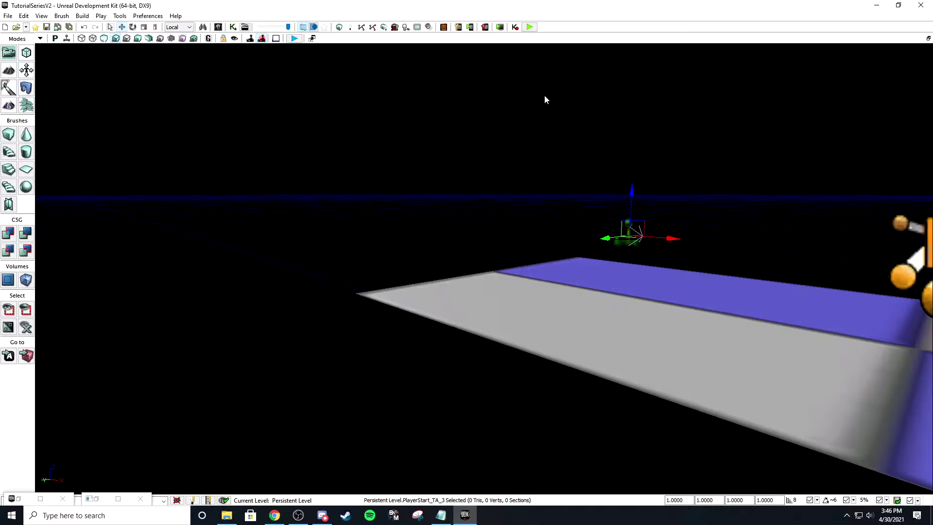
# Step: Set the player start's Team Index to 1 and enable Destination Only
pyautogui.press('F4')
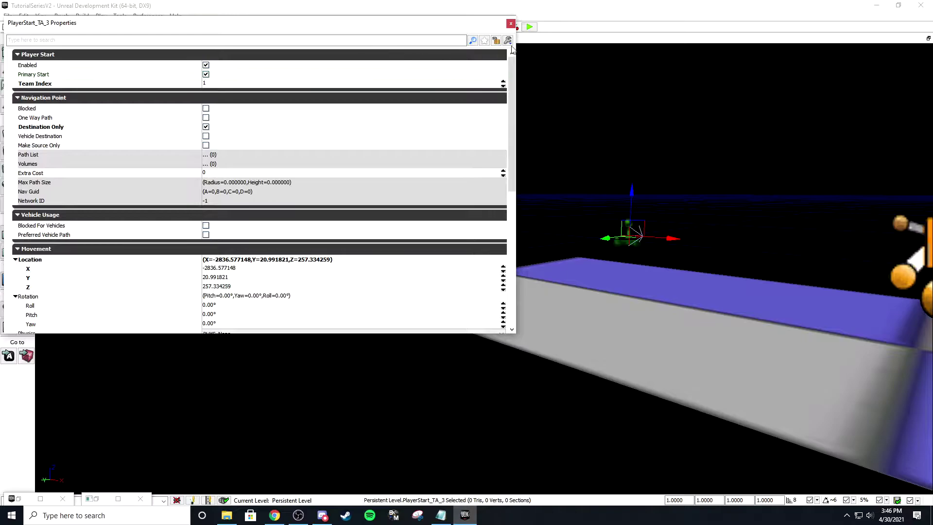
pyautogui.click(511, 23)
pyautogui.moveTo(345, 133); pyautogui.dragTo(534, 146, button='right')
pyautogui.click(344, 133)
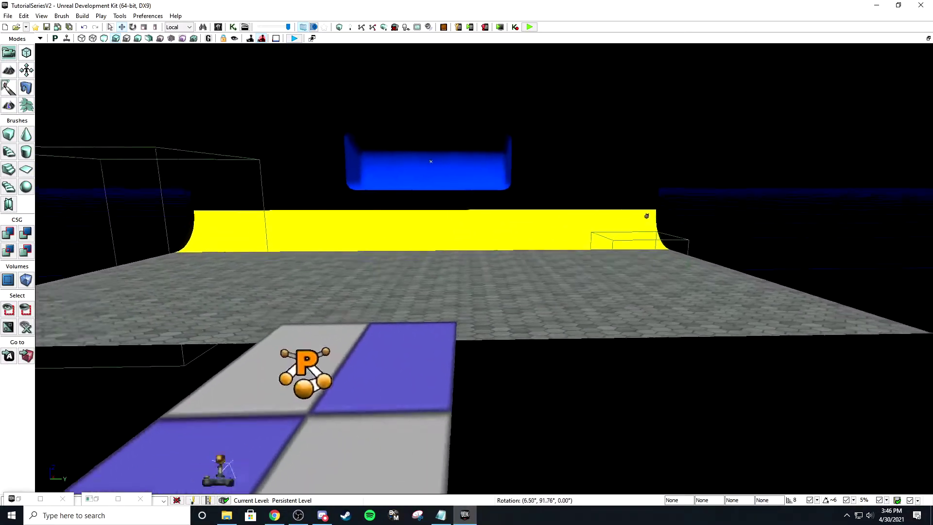
pyautogui.moveTo(403, 194); pyautogui.dragTo(365, 202, button='right')
pyautogui.scroll(2, 372, 195)
pyautogui.press('d')
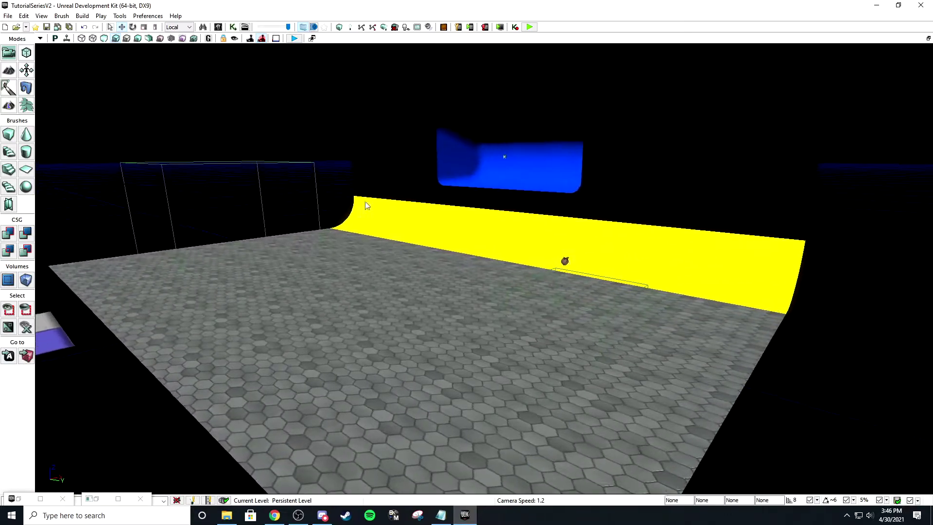
pyautogui.click(320, 390)
pyautogui.rightClick(321, 390)
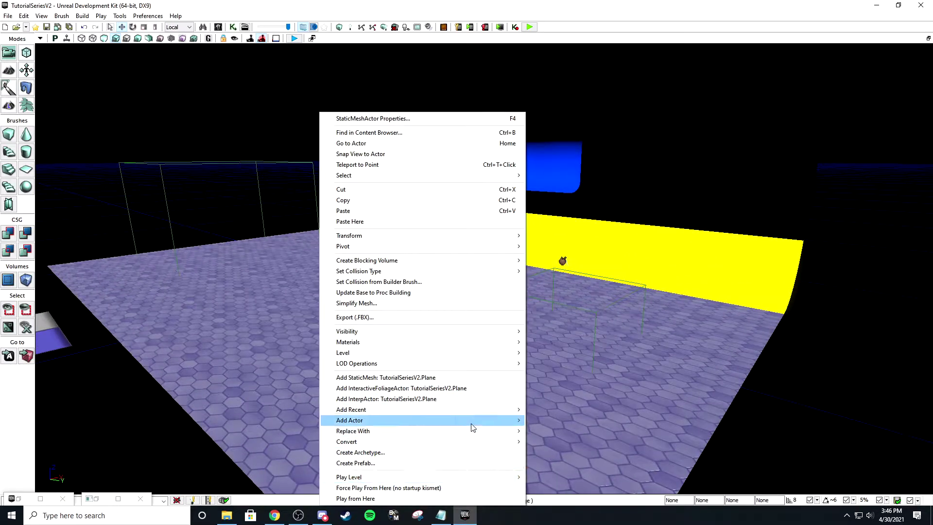
pyautogui.moveTo(224, 363)
pyautogui.mouseDown(button='right')
pyautogui.moveTo(191, 407)
pyautogui.moveTo(160, 395)
pyautogui.moveTo(145, 347)
pyautogui.moveTo(141, 373)
pyautogui.moveTo(213, 395)
pyautogui.moveTo(222, 393)
pyautogui.moveTo(218, 377)
pyautogui.mouseUp(button='right')
pyautogui.press('s')
pyautogui.press('q')
pyautogui.press('e')
pyautogui.press('q')
pyautogui.press('s')
pyautogui.press('w')
pyautogui.moveTo(95, 221); pyautogui.dragTo(87, 219, button='right')
pyautogui.press('w')
pyautogui.press('s')
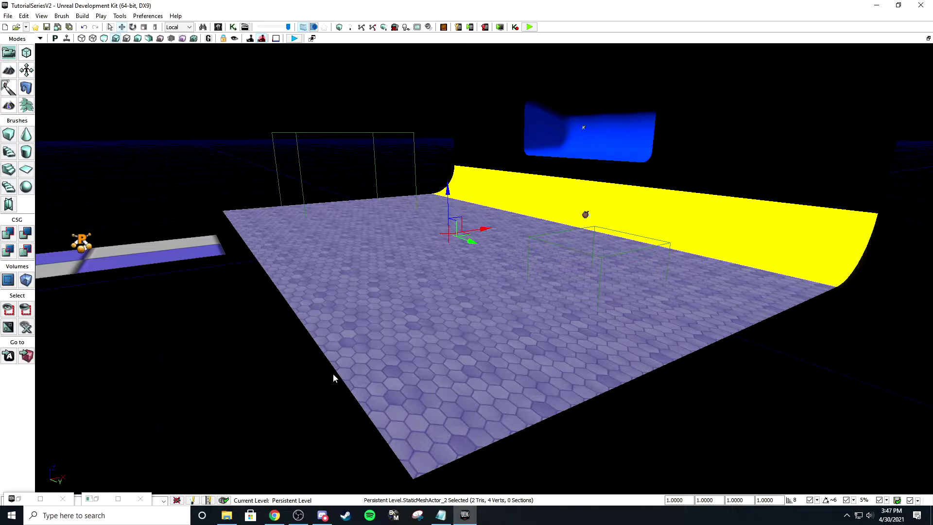
pyautogui.moveTo(333, 356); pyautogui.dragTo(427, 394, button='right')
# Step: Open the SharkSpiderballV2 map and examine the arena's layout from above
pyautogui.moveTo(170, 272); pyautogui.dragTo(19, 17, button='right')
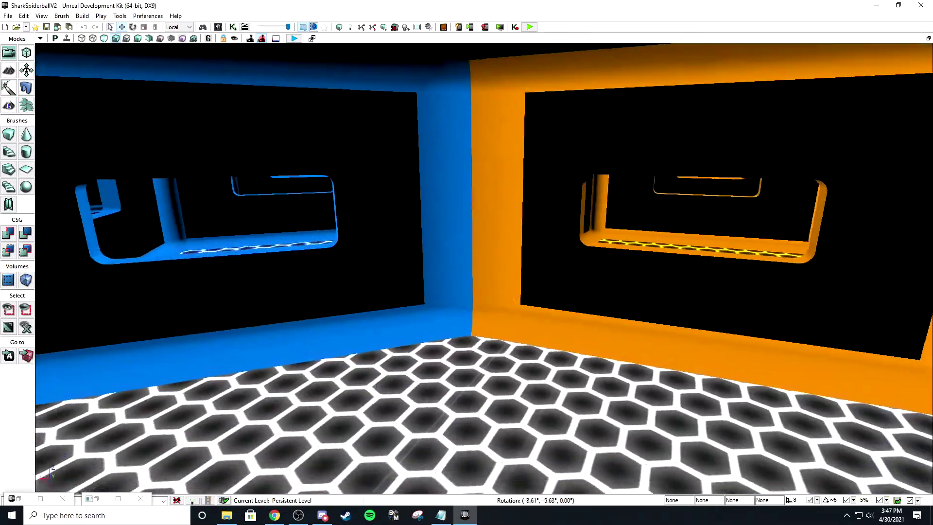
pyautogui.moveTo(466, 267); pyautogui.dragTo(466, 248, button='right')
pyautogui.scroll(1, 467, 243)
pyautogui.moveTo(495, 114)
pyautogui.mouseDown(button='right')
pyautogui.moveTo(478, 122)
pyautogui.moveTo(495, 115)
pyautogui.mouseUp(button='right')
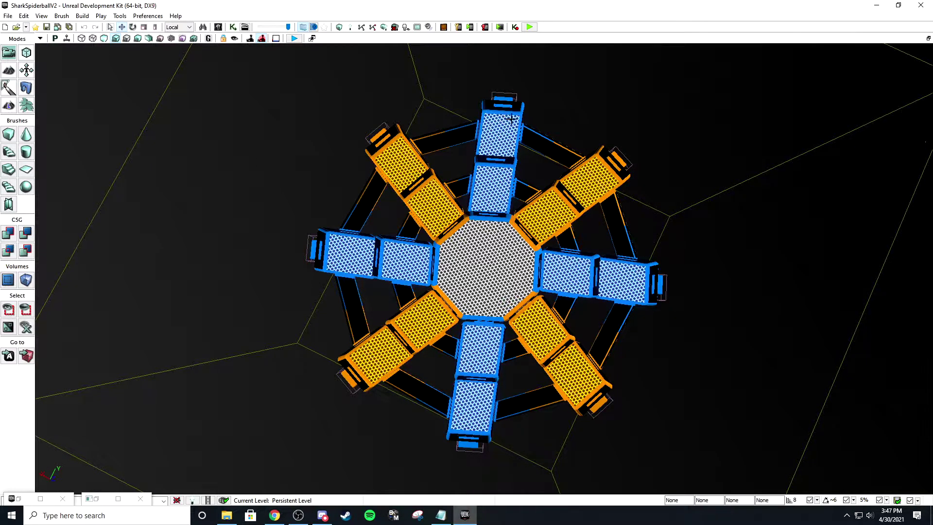
pyautogui.moveTo(486, 267); pyautogui.dragTo(585, 272, button='right')
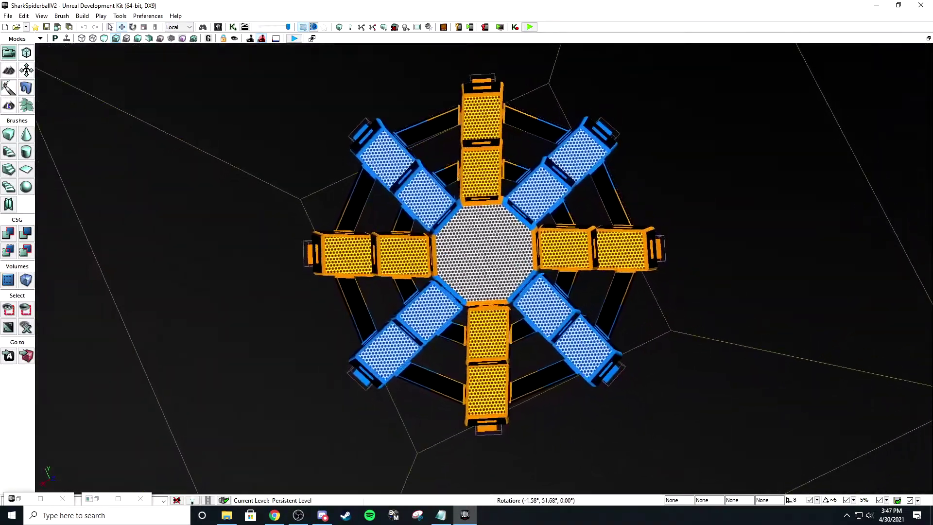
pyautogui.moveTo(429, 197); pyautogui.dragTo(413, 197, button='right')
pyautogui.moveTo(479, 361); pyautogui.dragTo(487, 268, button='right')
# Step: Examine how the pylon and player start are placed outside the arena in the SharkSpiderballV2 map
pyautogui.press('w')
pyautogui.press('w')
pyautogui.press('a')
pyautogui.scroll(-5, 488, 266)
pyautogui.press('w')
pyautogui.press('e')
pyautogui.press('q')
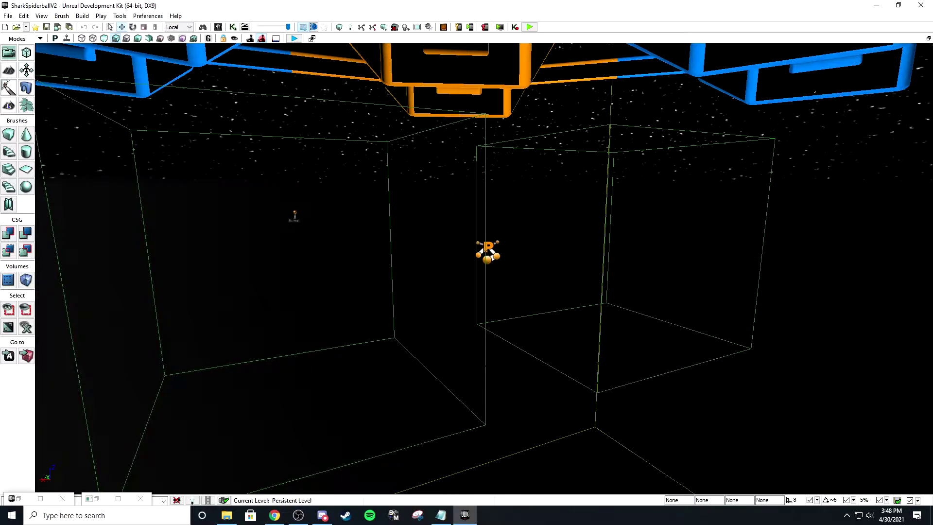
pyautogui.moveTo(487, 268); pyautogui.dragTo(478, 300, button='right')
pyautogui.press('e')
pyautogui.scroll(-4, 462, 302)
pyautogui.press('q')
pyautogui.press('q')
pyautogui.press('w')
pyautogui.press('e')
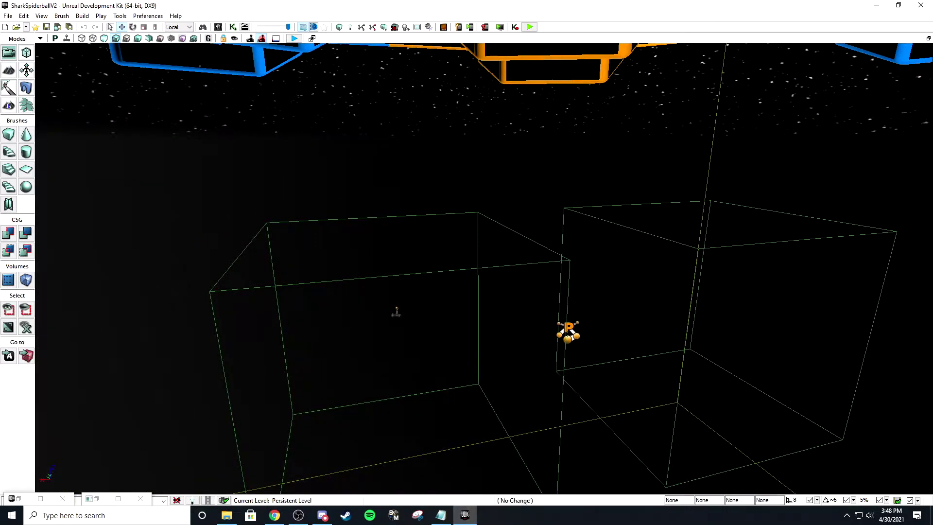
pyautogui.press('s')
pyautogui.moveTo(483, 268); pyautogui.dragTo(503, 263, button='right')
pyautogui.press('q')
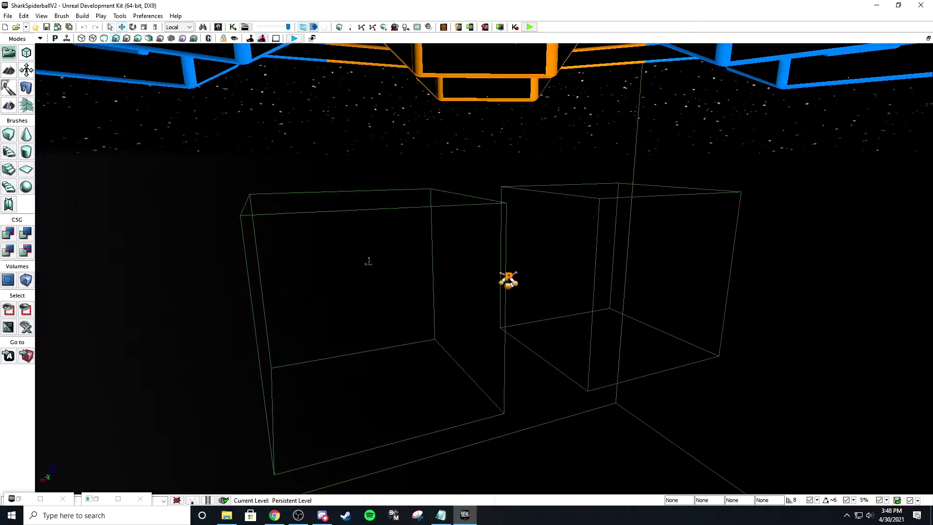
# Step: Reopen the TutorialSeriesV2 map and add a PathNode on the field floor near its outer edge
pyautogui.click(9, 16)
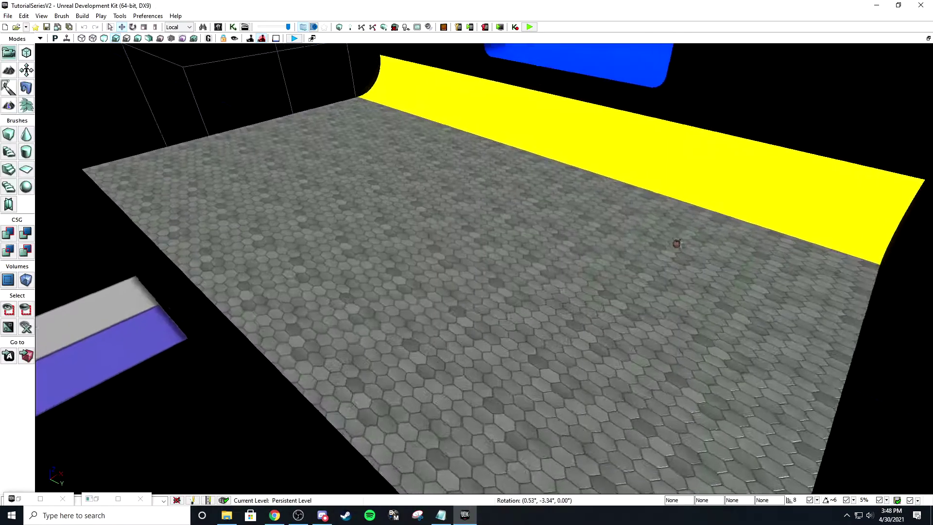
pyautogui.moveTo(675, 243); pyautogui.dragTo(614, 226, button='right')
pyautogui.press('q')
pyautogui.moveTo(515, 233); pyautogui.dragTo(293, 323, button='right')
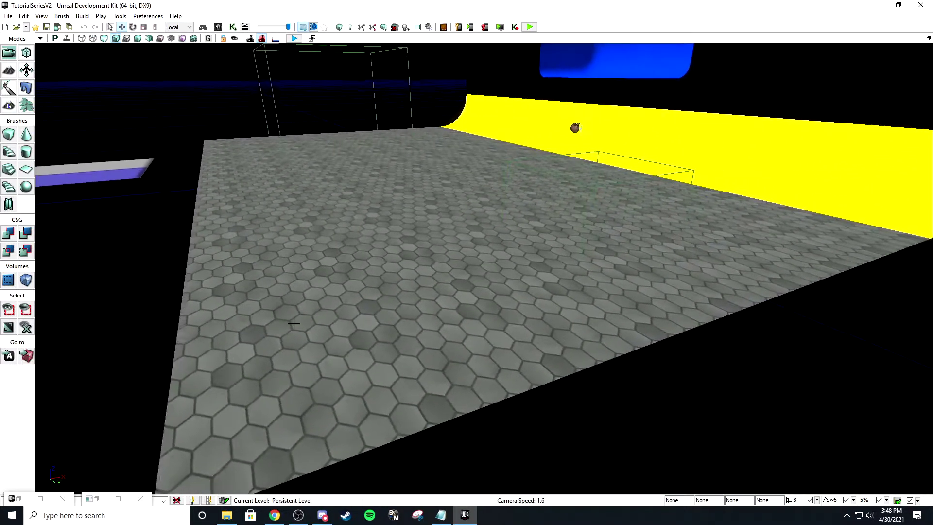
pyautogui.rightClick(301, 330)
pyautogui.moveTo(415, 421)
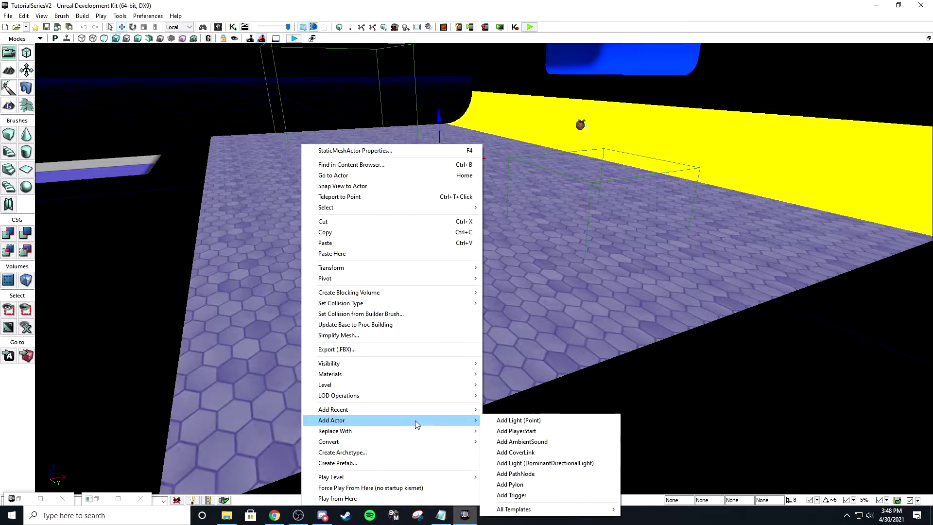
pyautogui.click(525, 474)
# Step: Position the new path node just above the field floor near the outer edge and rotate it about 49° around the vertical axis
pyautogui.moveTo(419, 269); pyautogui.dragTo(394, 312, button='right')
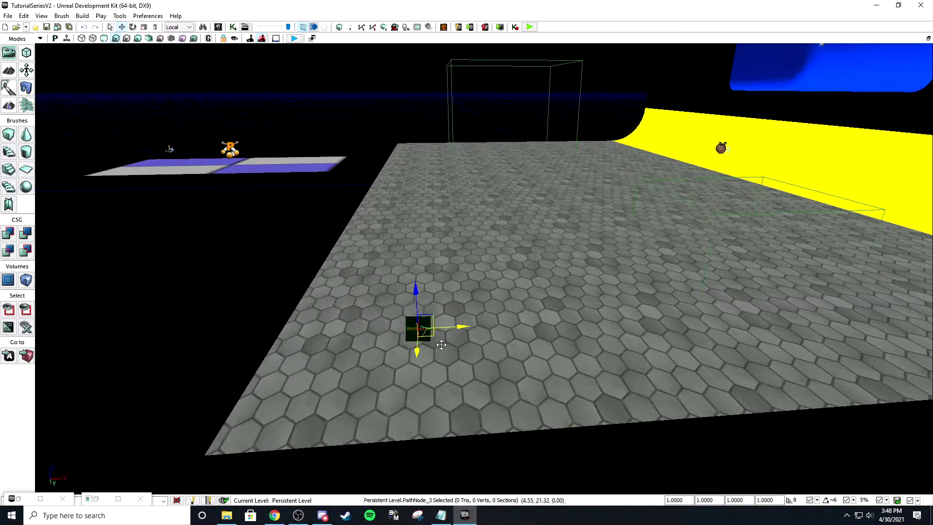
pyautogui.moveTo(441, 344); pyautogui.dragTo(423, 334)
pyautogui.moveTo(428, 245); pyautogui.dragTo(428, 235)
pyautogui.moveTo(428, 235)
pyautogui.mouseDown(button='right')
pyautogui.moveTo(451, 247)
pyautogui.moveTo(495, 299)
pyautogui.mouseUp(button='right')
pyautogui.moveTo(546, 324); pyautogui.dragTo(493, 341)
pyautogui.moveTo(494, 341); pyautogui.dragTo(473, 324, button='right')
pyautogui.press('space')
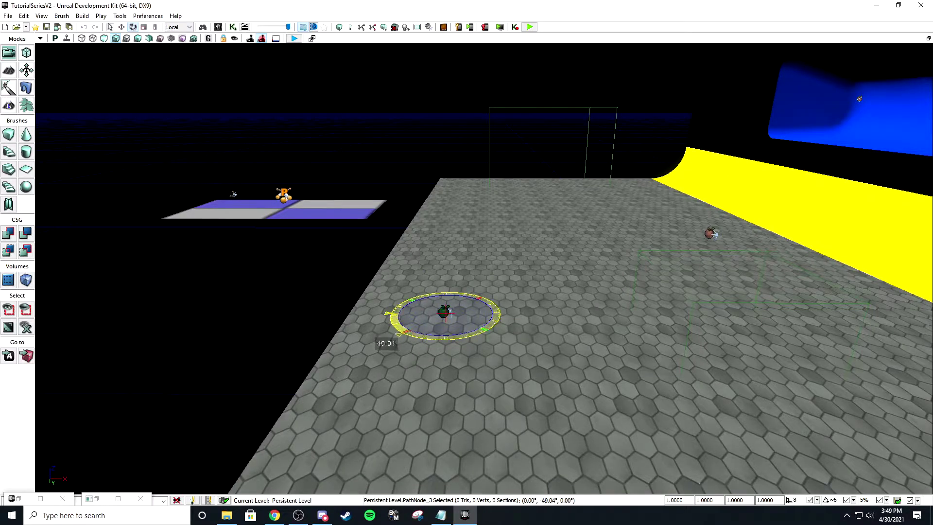
# Step: Duplicate the path node along the floor's outer edge using world axes, and rotate the copy about 47°
pyautogui.moveTo(473, 323); pyautogui.dragTo(612, 371, button='right')
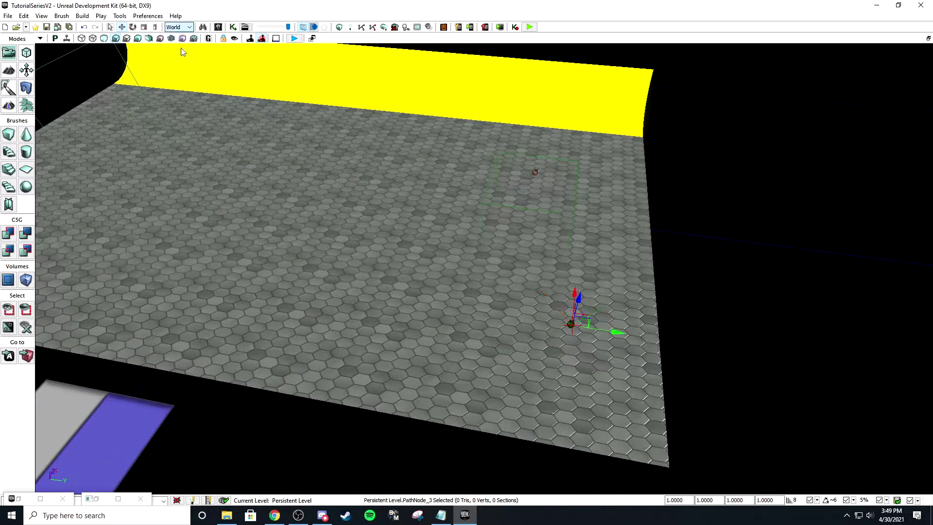
pyautogui.moveTo(684, 334); pyautogui.dragTo(693, 335, button='right')
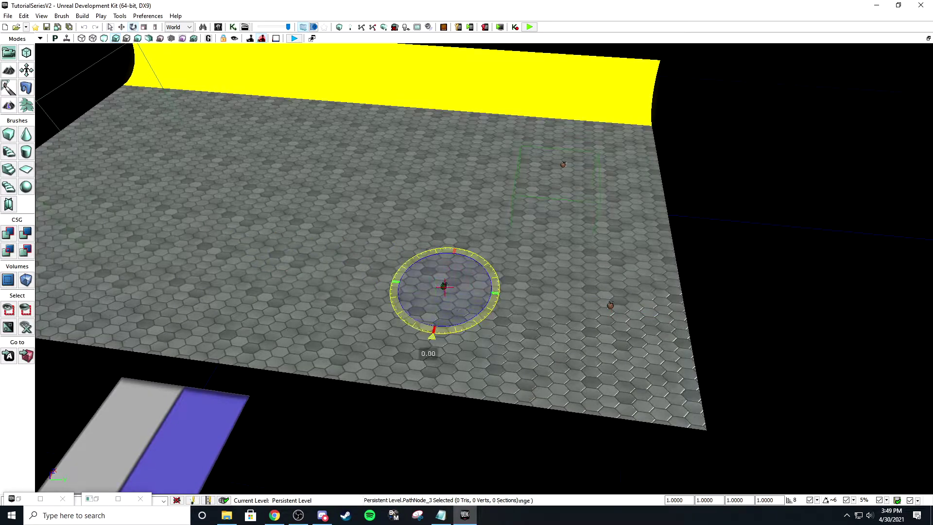
pyautogui.moveTo(489, 331); pyautogui.dragTo(491, 333)
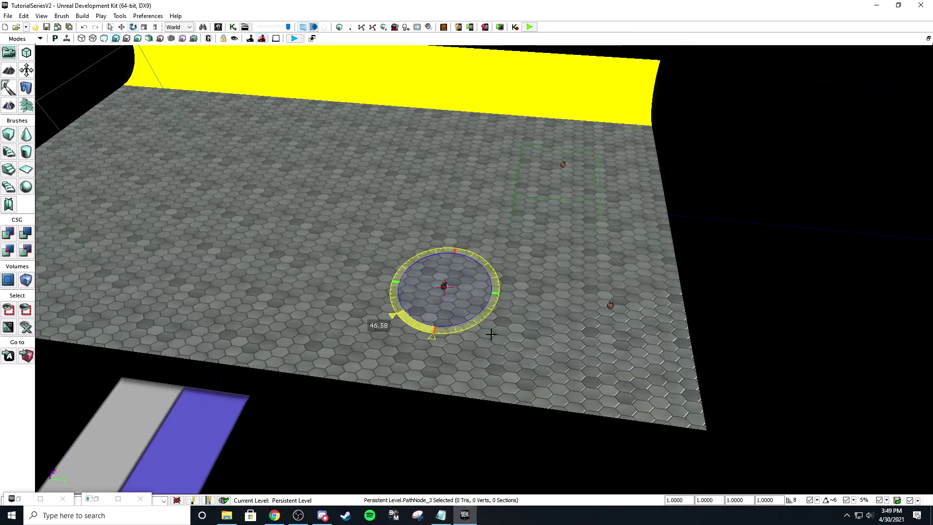
pyautogui.moveTo(491, 333); pyautogui.dragTo(506, 313, button='right')
# Step: Duplicate the path node again, place the copy farther inward on the floor, and rotate it about 180°
pyautogui.press('space')
pyautogui.press('space')
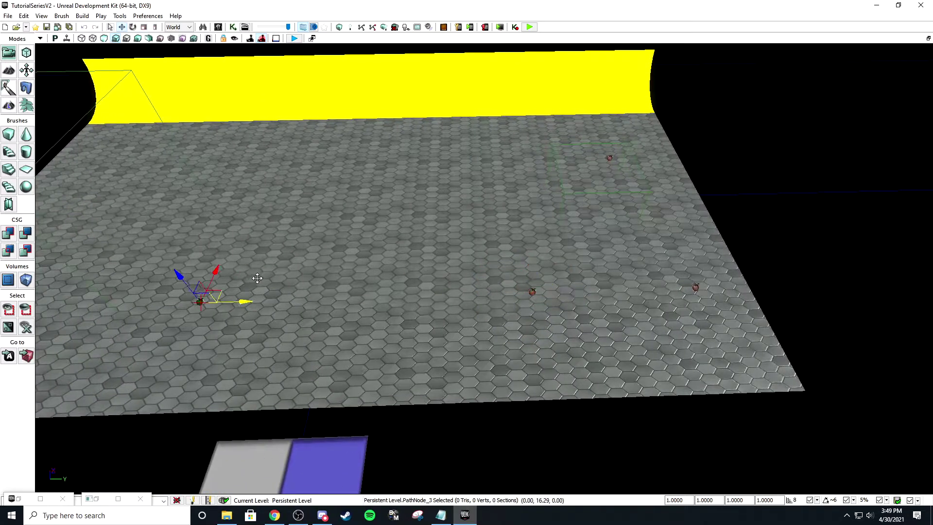
pyautogui.moveTo(454, 311); pyautogui.dragTo(456, 296, button='right')
pyautogui.moveTo(425, 204); pyautogui.dragTo(402, 178, button='right')
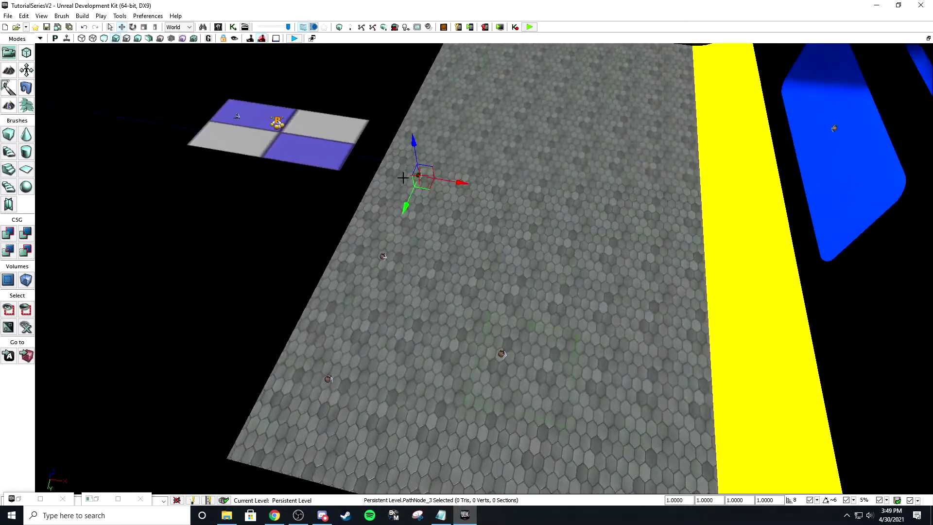
pyautogui.press('space')
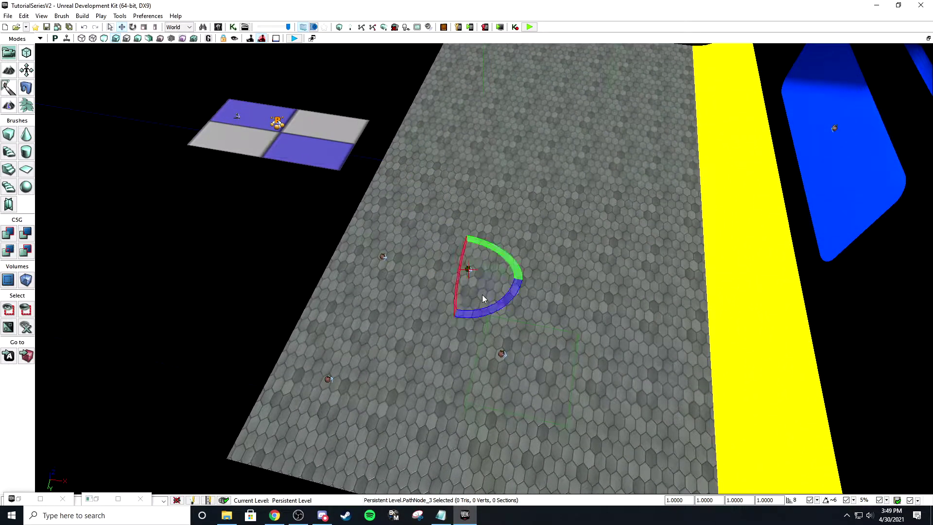
pyautogui.press('space')
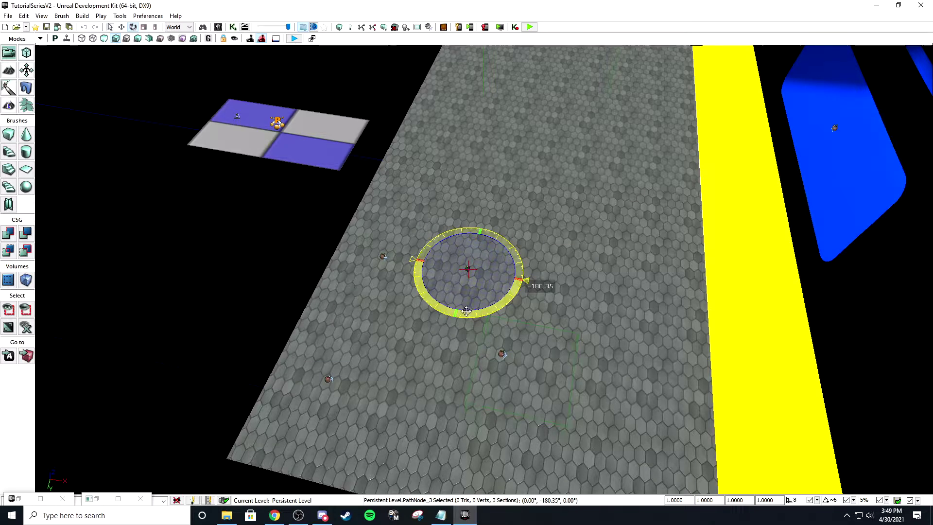
# Step: Duplicate the inner path node along world Y, placing the copy opposite the corner node
pyautogui.press('w')
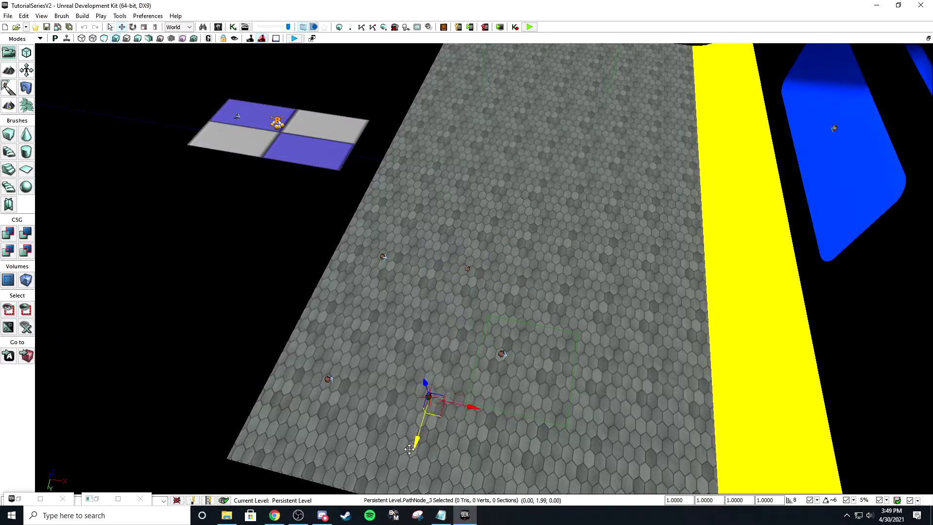
pyautogui.moveTo(387, 425); pyautogui.dragTo(457, 403, button='right')
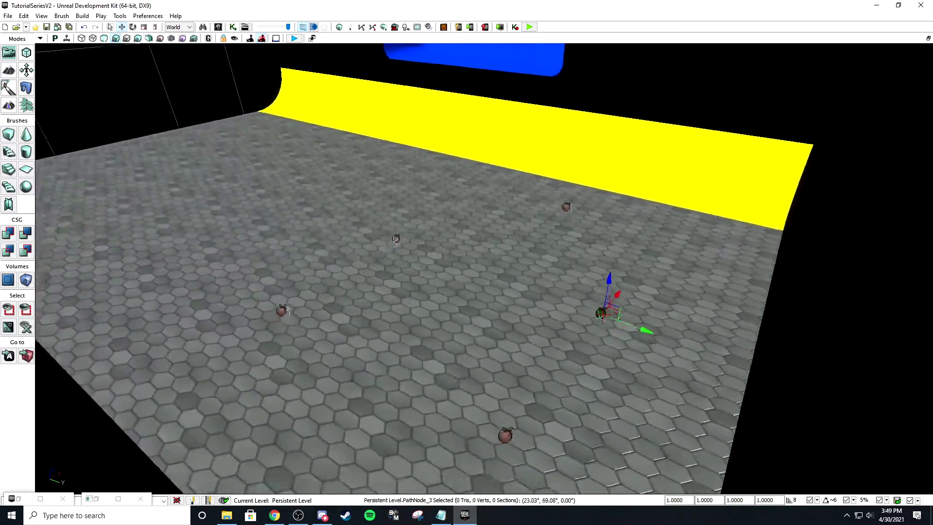
# Step: Rotate the path node in the floor's outer corner about 42° around the vertical axis
pyautogui.moveTo(646, 389); pyautogui.dragTo(635, 408, button='right')
pyautogui.press('w')
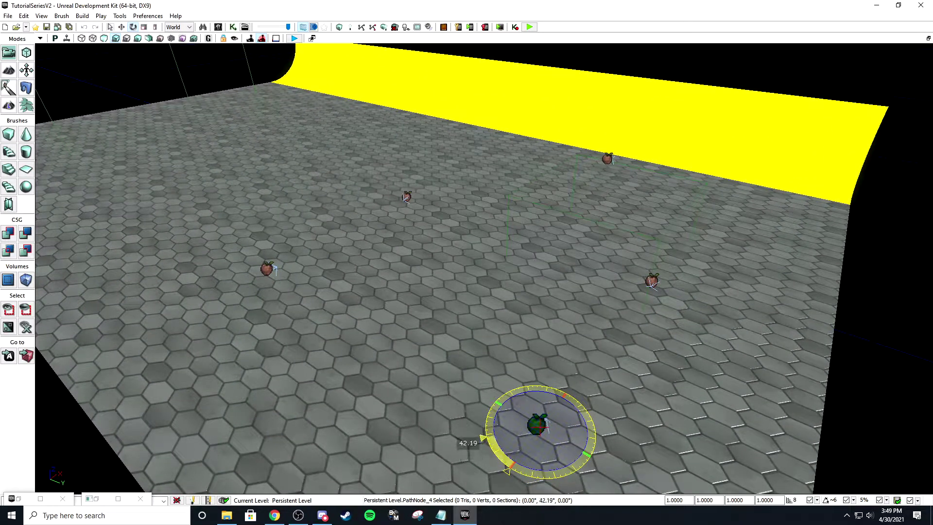
pyautogui.moveTo(525, 456); pyautogui.dragTo(520, 452)
pyautogui.moveTo(520, 451); pyautogui.dragTo(481, 456, button='right')
pyautogui.press('s')
pyautogui.press('space')
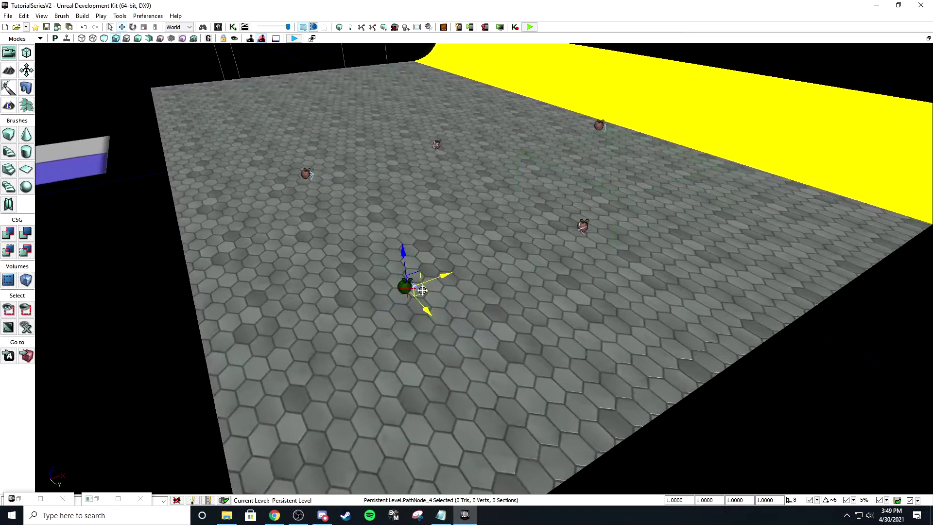
# Step: Select the remaining path nodes on the field one by one to review their placement and direction
pyautogui.press('w')
pyautogui.moveTo(556, 230); pyautogui.dragTo(460, 222, button='right')
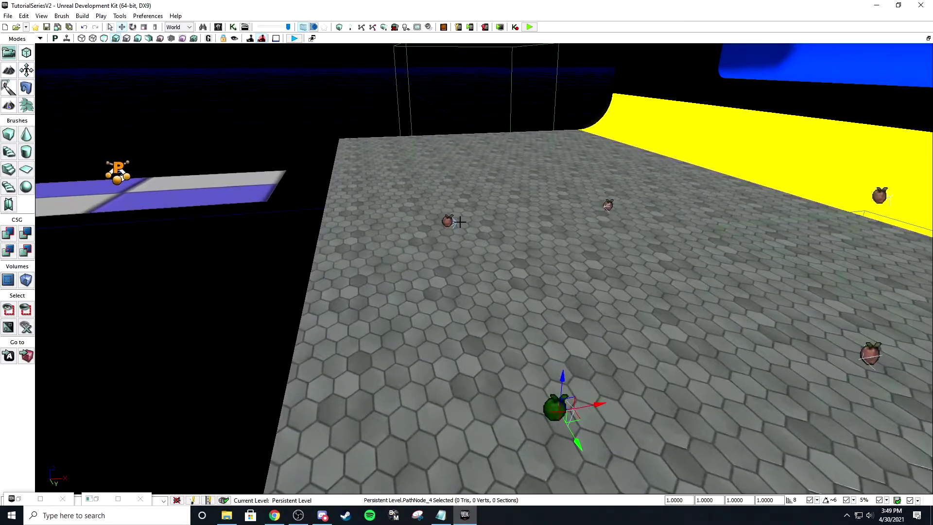
pyautogui.click(448, 221)
pyautogui.press('s')
pyautogui.moveTo(607, 206); pyautogui.dragTo(424, 226, button='right')
pyautogui.press('d')
pyautogui.press('a')
pyautogui.scroll(-3, 424, 226)
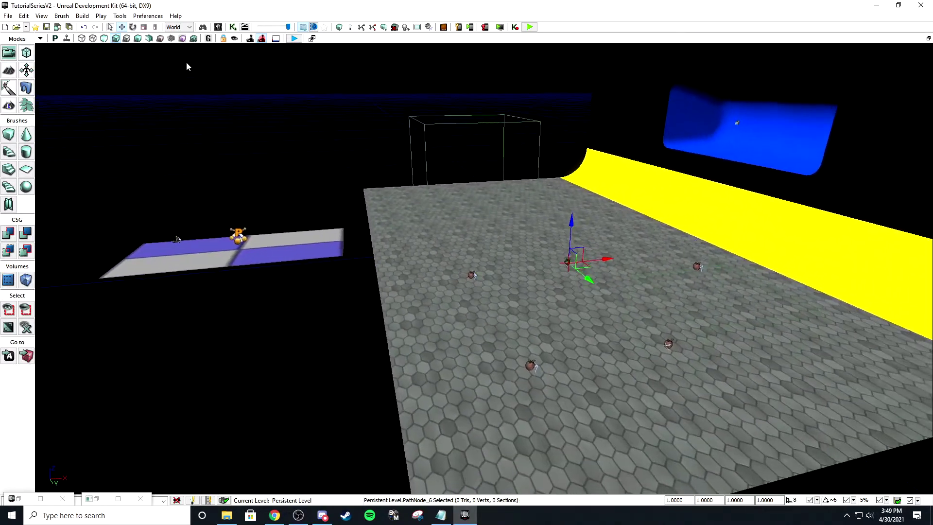
# Step: Open the World Properties and expand My Map Info down to its Map Info TA settings
pyautogui.scroll(3, 187, 65)
pyautogui.moveTo(567, 241); pyautogui.dragTo(590, 232, button='right')
pyautogui.press('w')
pyautogui.click(38, 18)
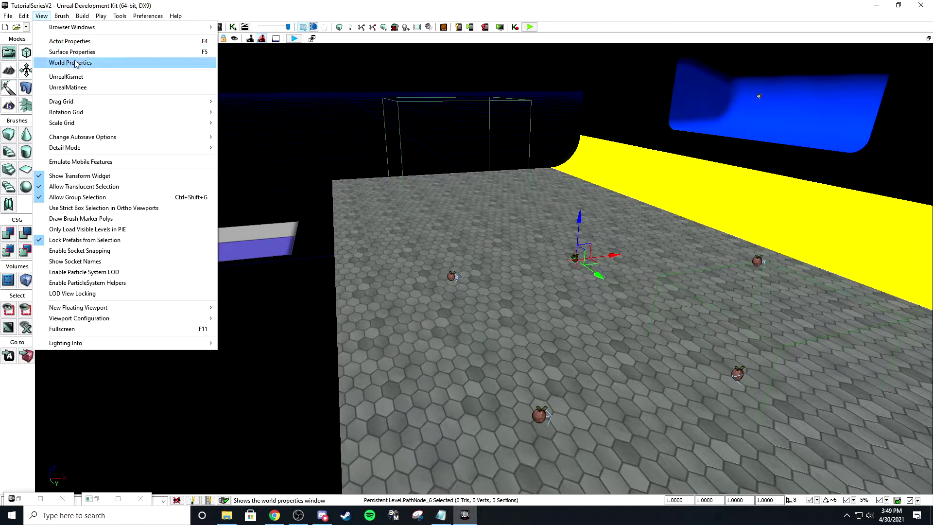
pyautogui.click(68, 63)
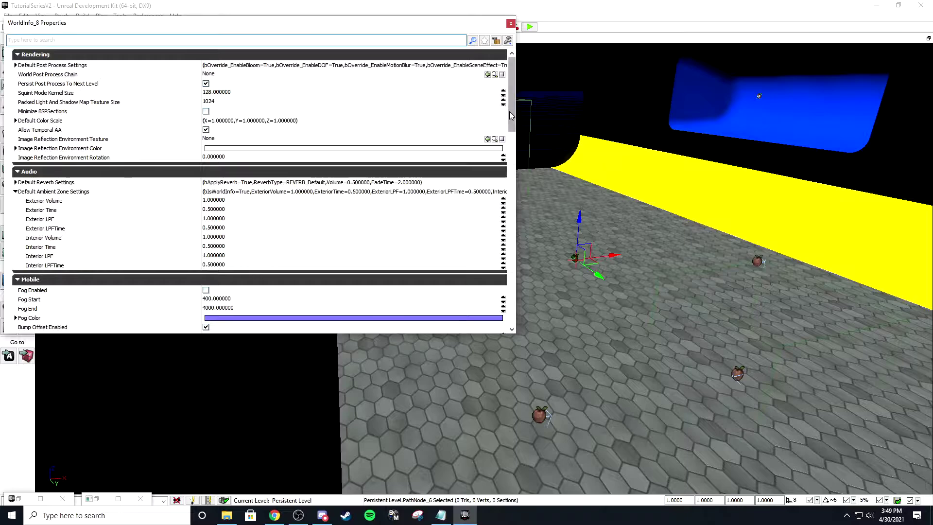
pyautogui.moveTo(511, 115); pyautogui.dragTo(505, 175)
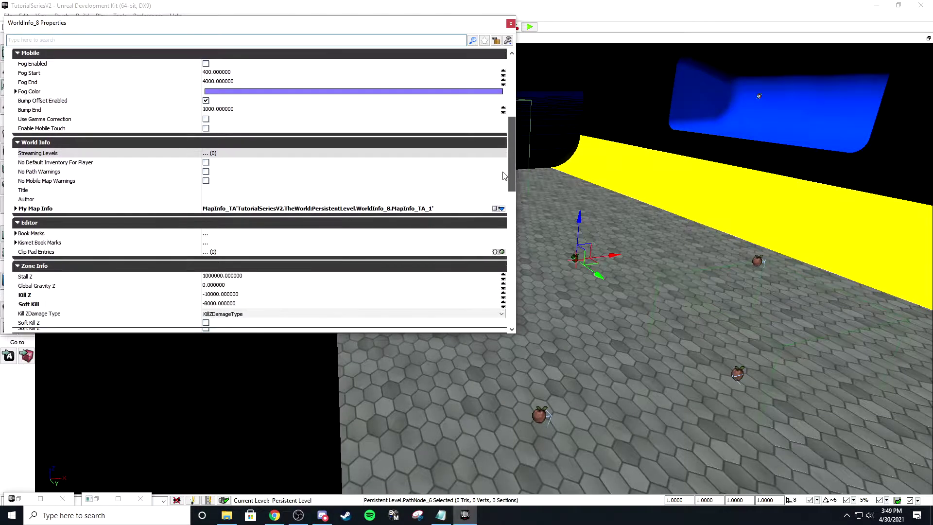
pyautogui.scroll(2, 148, 255)
pyautogui.click(138, 264)
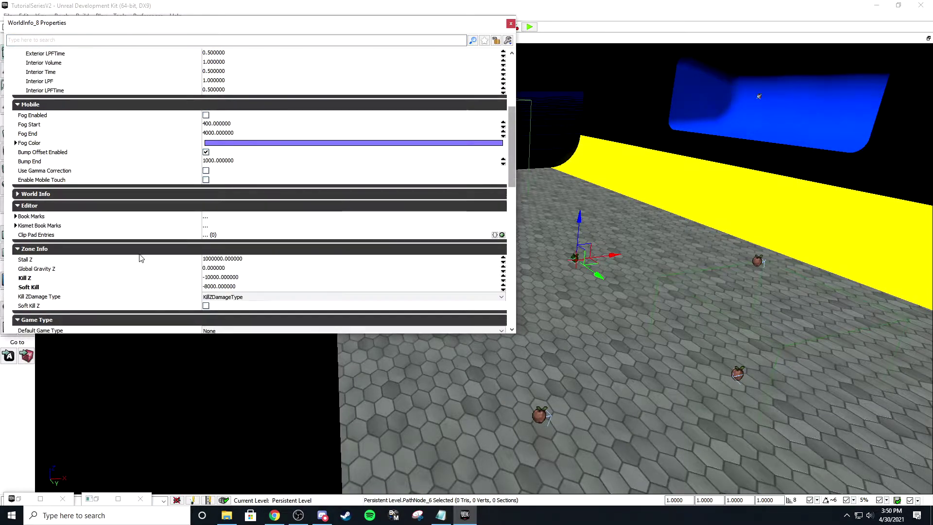
pyautogui.click(115, 194)
pyautogui.click(80, 259)
pyautogui.scroll(-2, 81, 233)
pyautogui.click(83, 222)
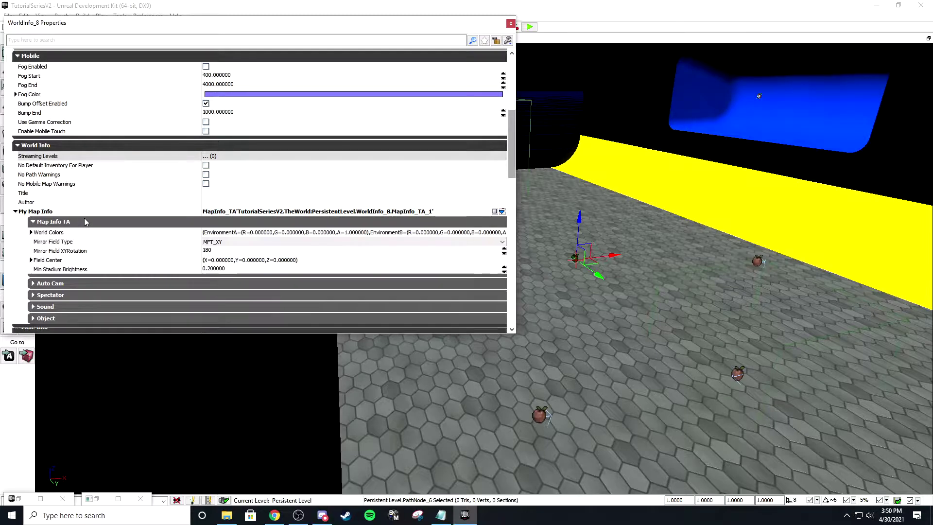
# Step: Review the Mirror Field Type options in the map info, and close the World Properties
pyautogui.scroll(-2, 146, 213)
pyautogui.click(214, 193)
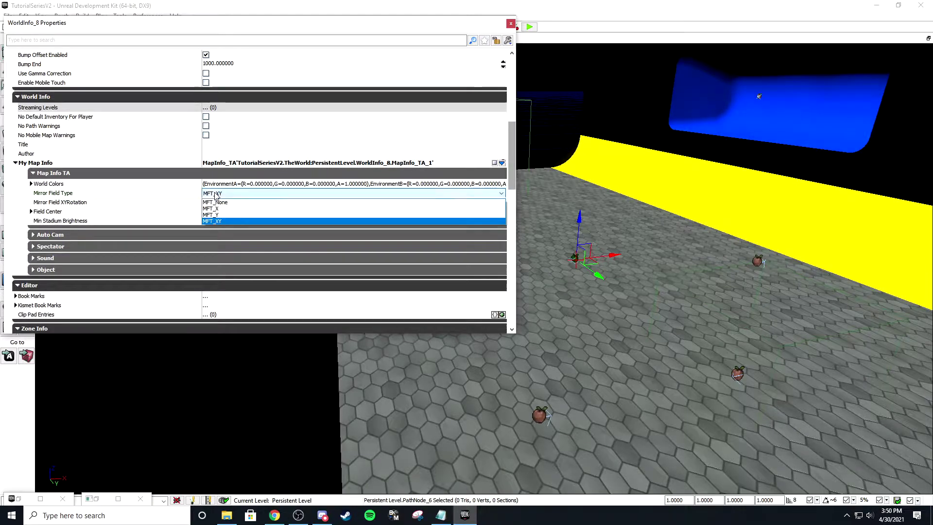
pyautogui.click(148, 214)
pyautogui.moveTo(631, 358); pyautogui.dragTo(626, 352)
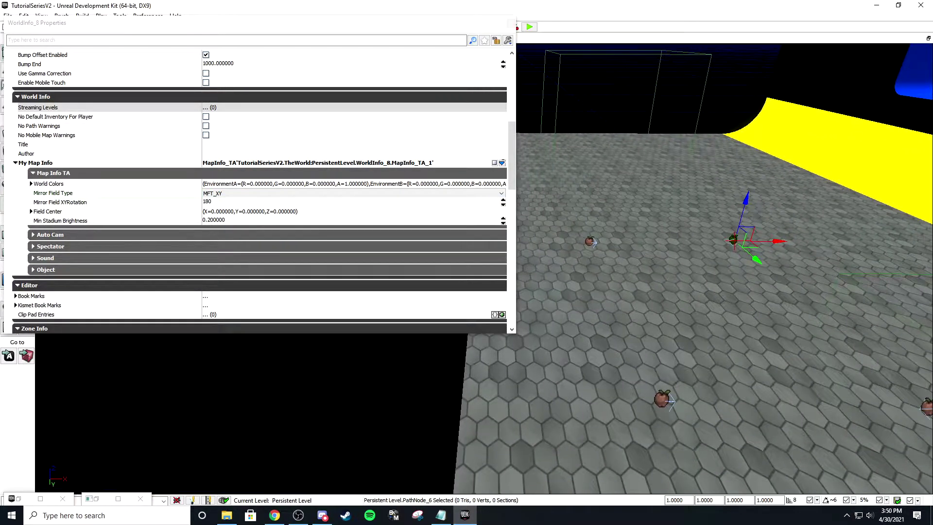
pyautogui.moveTo(604, 283); pyautogui.dragTo(582, 179)
pyautogui.click(511, 25)
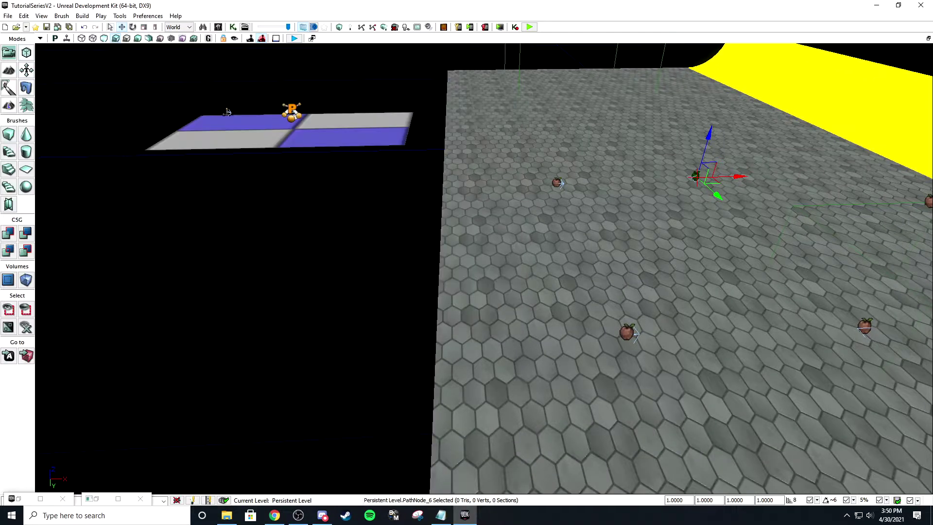
# Step: Try to build a cube brush around the player start on the hidden plane
pyautogui.moveTo(573, 194); pyautogui.dragTo(445, 242, button='right')
pyautogui.scroll(3, 455, 266)
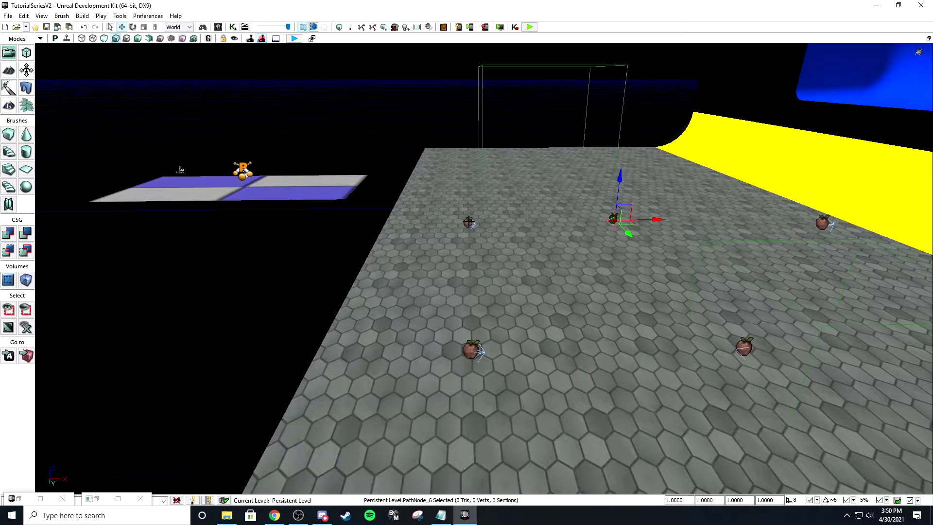
pyautogui.moveTo(171, 419); pyautogui.dragTo(253, 392, button='right')
pyautogui.moveTo(339, 236); pyautogui.dragTo(394, 238)
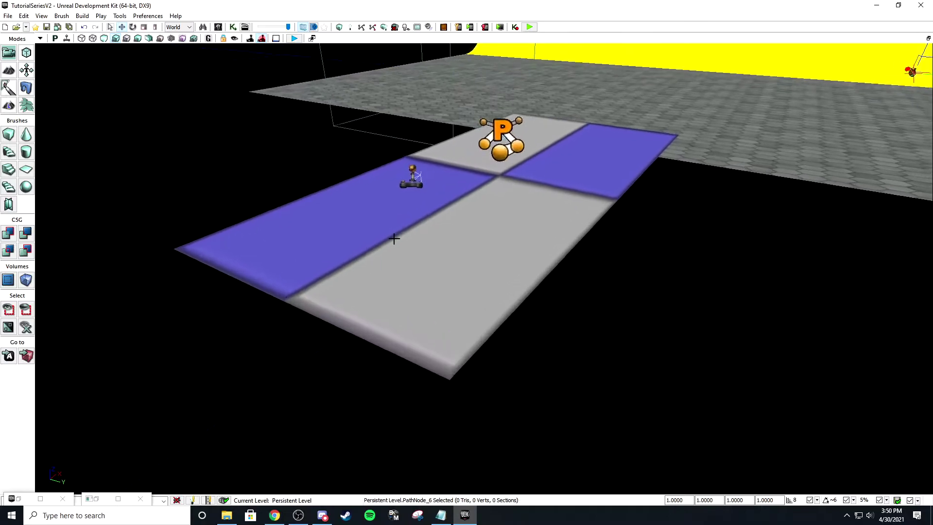
pyautogui.click(409, 179)
pyautogui.moveTo(451, 213)
pyautogui.mouseDown()
pyautogui.moveTo(435, 222)
pyautogui.moveTo(269, 207)
pyautogui.moveTo(38, 152)
pyautogui.mouseUp()
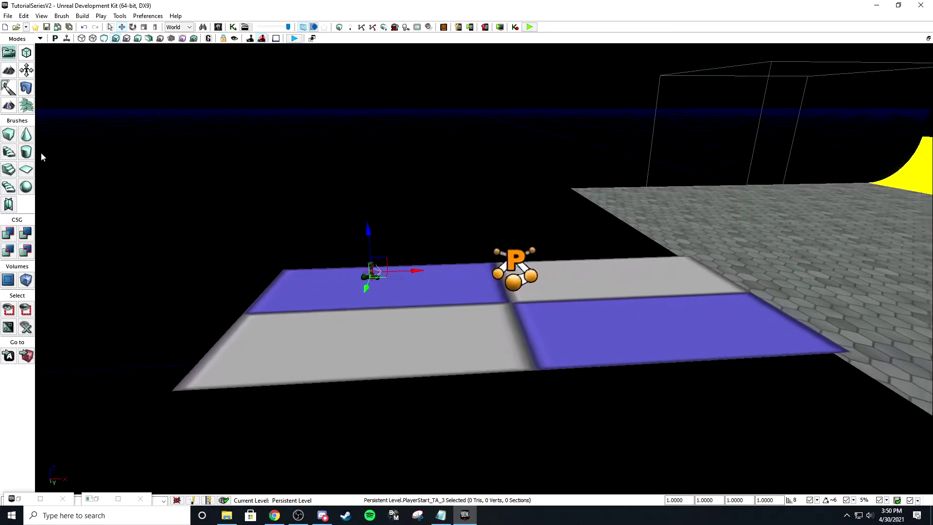
pyautogui.click(14, 136)
pyautogui.moveTo(418, 262); pyautogui.dragTo(424, 259, button='right')
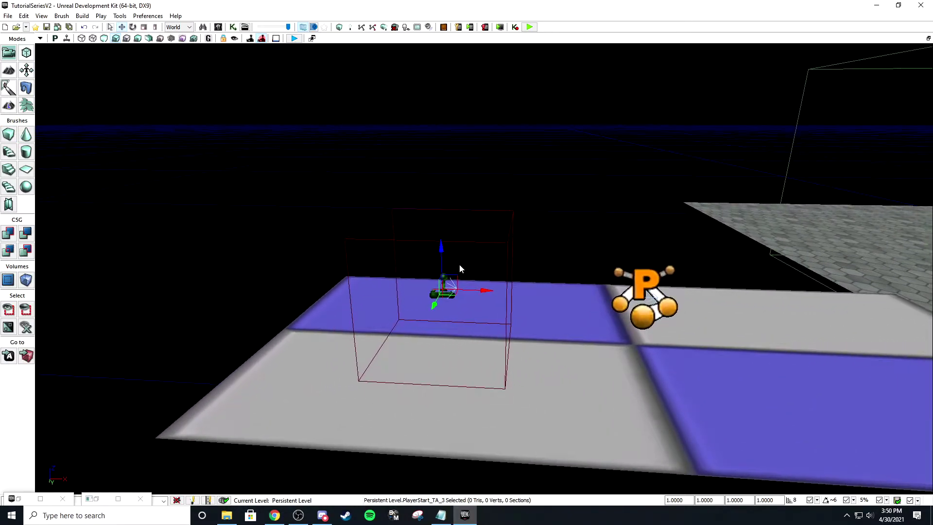
pyautogui.moveTo(505, 295); pyautogui.dragTo(523, 290, button='right')
pyautogui.hotkey('ctrl', 'z')
pyautogui.moveTo(488, 290); pyautogui.dragTo(371, 340)
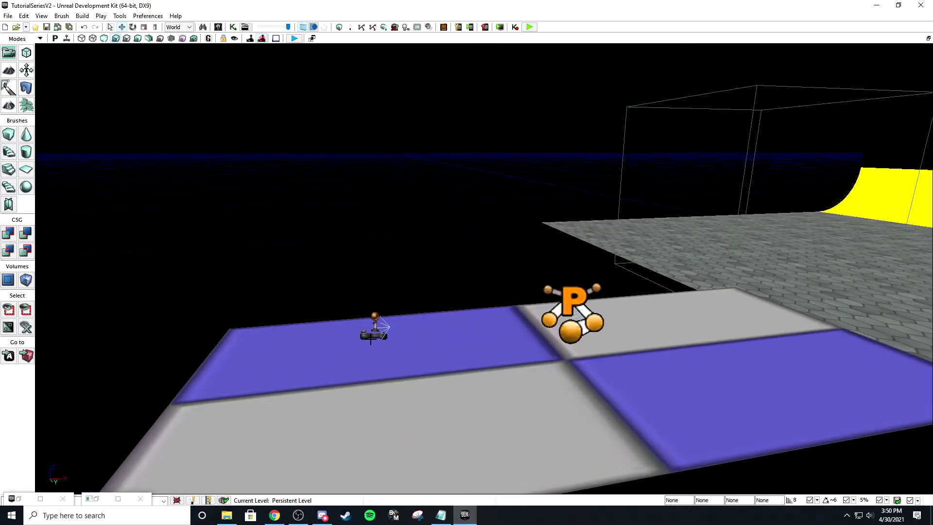
# Step: Select the player start on the hidden plane and build a cube brush centred on it
pyautogui.click(371, 335)
pyautogui.moveTo(370, 336)
pyautogui.mouseDown(button='right')
pyautogui.moveTo(389, 355)
pyautogui.moveTo(360, 327)
pyautogui.mouseUp(button='right')
pyautogui.press('b')
pyautogui.moveTo(329, 264); pyautogui.dragTo(348, 229, button='right')
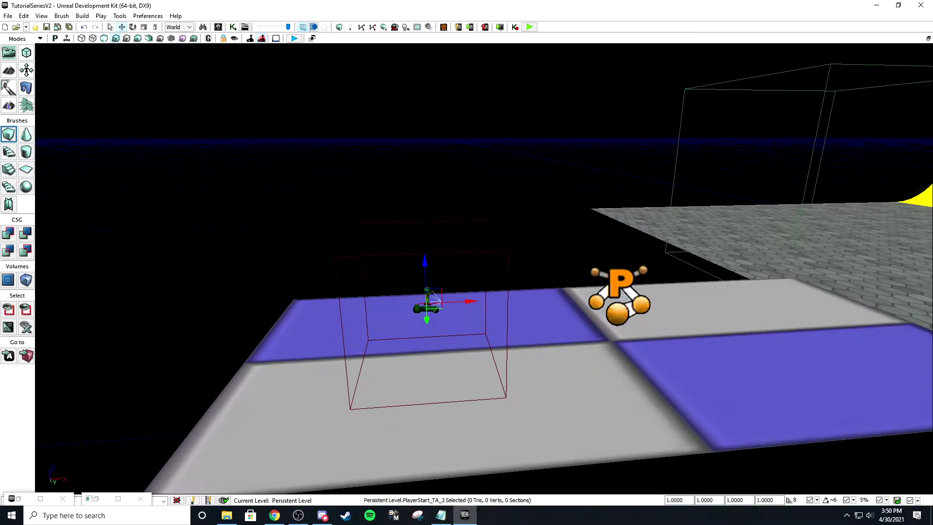
# Step: Enlarge the cube brush around the player start in all directions so it extends past the plane's edges
pyautogui.click(485, 251)
pyautogui.moveTo(485, 251); pyautogui.dragTo(451, 270, button='right')
pyautogui.press('space')
pyautogui.press('space')
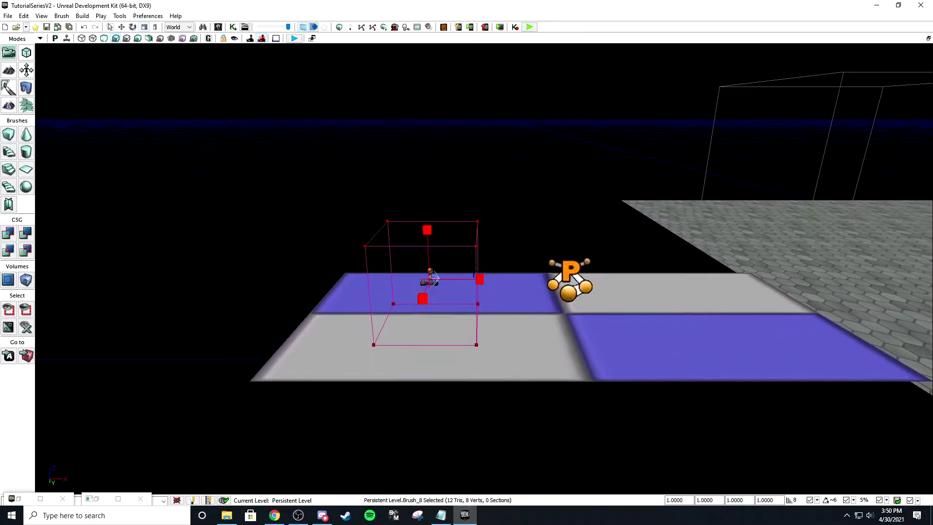
pyautogui.moveTo(474, 277)
pyautogui.mouseDown()
pyautogui.moveTo(508, 270)
pyautogui.moveTo(491, 277)
pyautogui.mouseUp()
pyautogui.moveTo(474, 277)
pyautogui.mouseDown(button='right')
pyautogui.moveTo(501, 272)
pyautogui.moveTo(461, 270)
pyautogui.mouseUp(button='right')
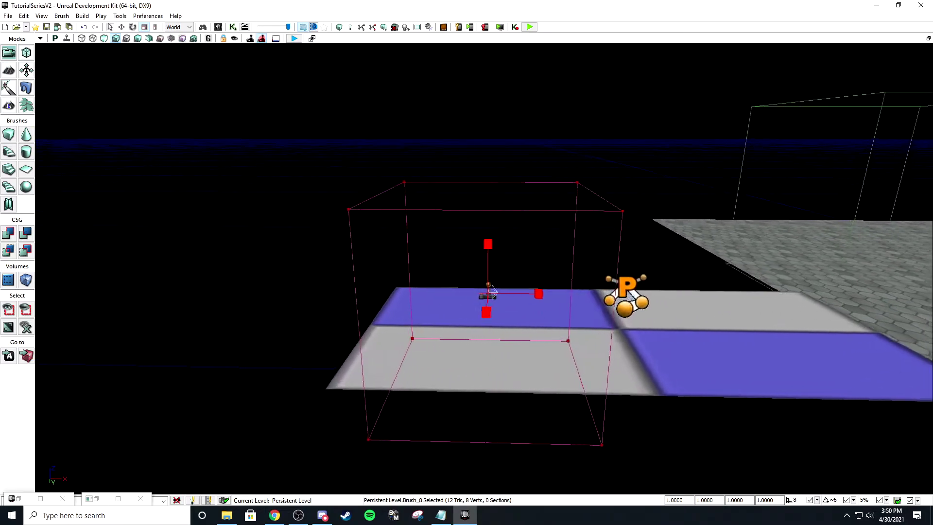
pyautogui.press('space')
# Step: Create a TriggerVolume from the enlarged brush and duplicate it along X over the other half of the plane
pyautogui.click(25, 280)
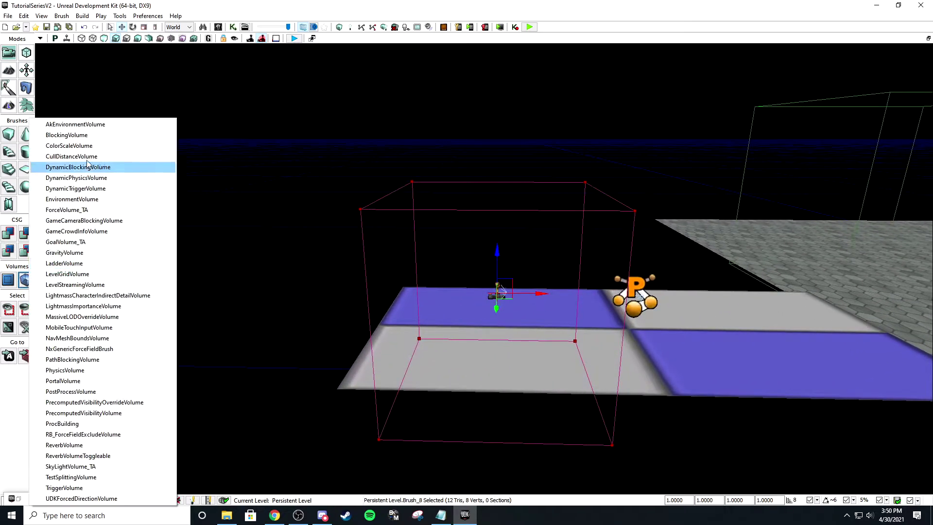
pyautogui.click(81, 492)
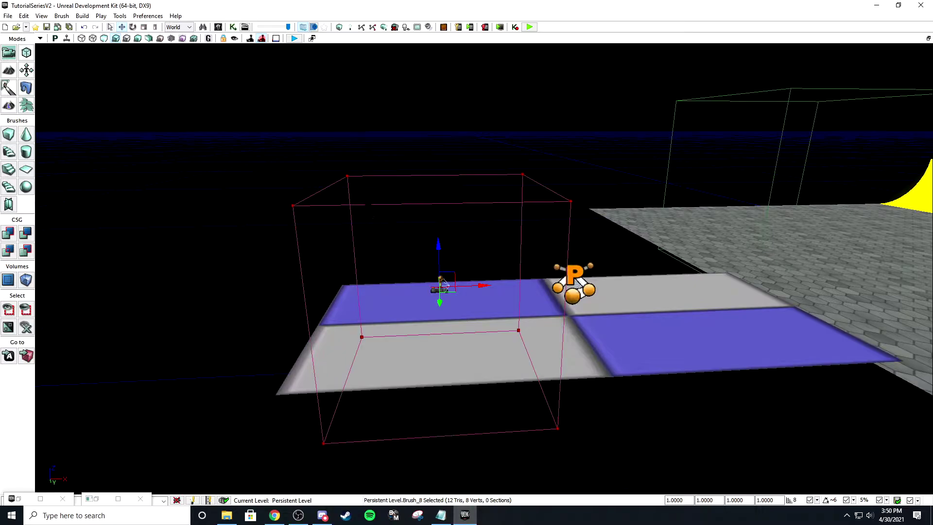
pyautogui.moveTo(340, 296); pyautogui.dragTo(361, 295, button='right')
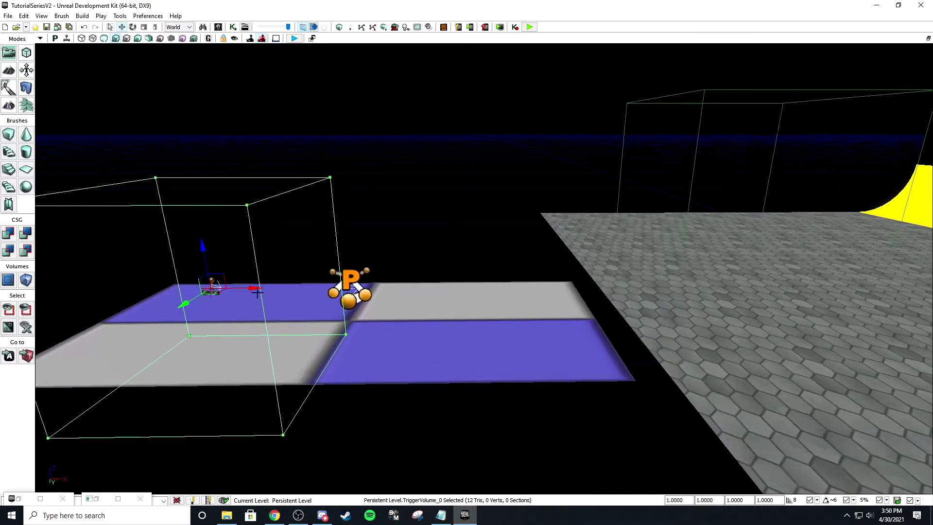
pyautogui.moveTo(257, 291); pyautogui.dragTo(531, 290)
pyautogui.moveTo(531, 290); pyautogui.dragTo(376, 233, button='right')
pyautogui.click(381, 230)
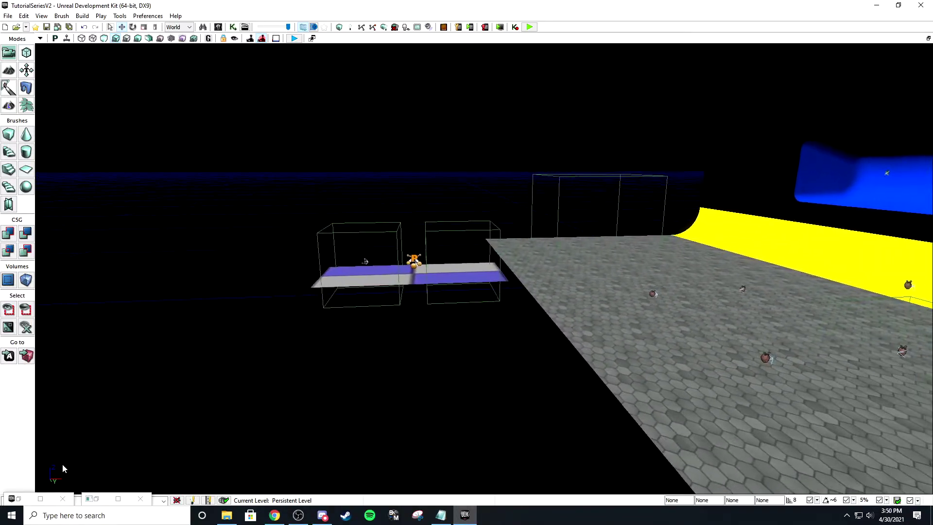
# Step: Create a Kismet Touch event for the trigger volume surrounding the player start
pyautogui.click(365, 262)
pyautogui.click(96, 498)
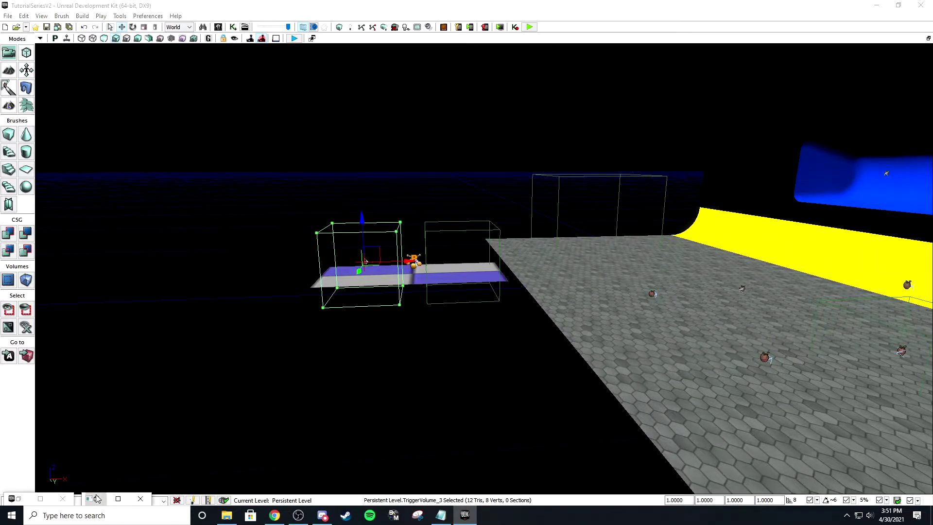
pyautogui.scroll(-5, 453, 240)
pyautogui.moveTo(444, 256); pyautogui.dragTo(407, 251)
pyautogui.scroll(2, 399, 248)
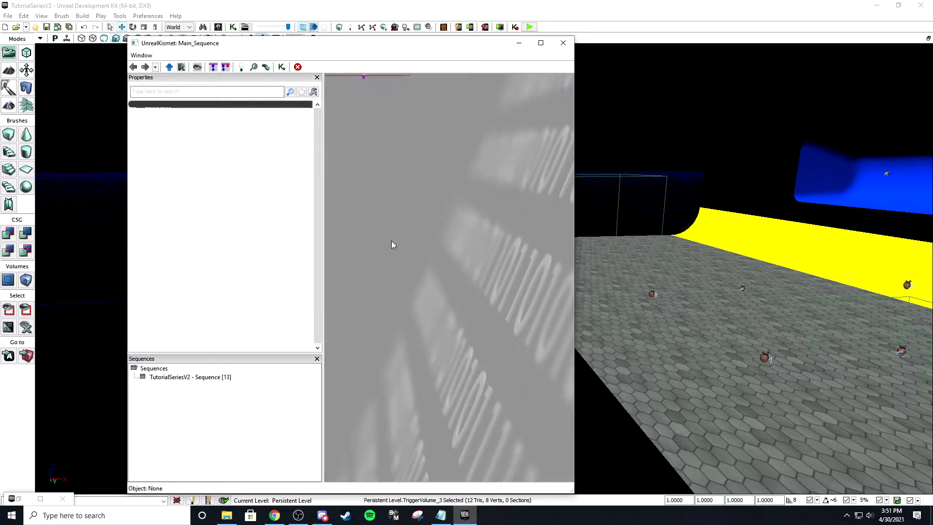
pyautogui.rightClick(364, 225)
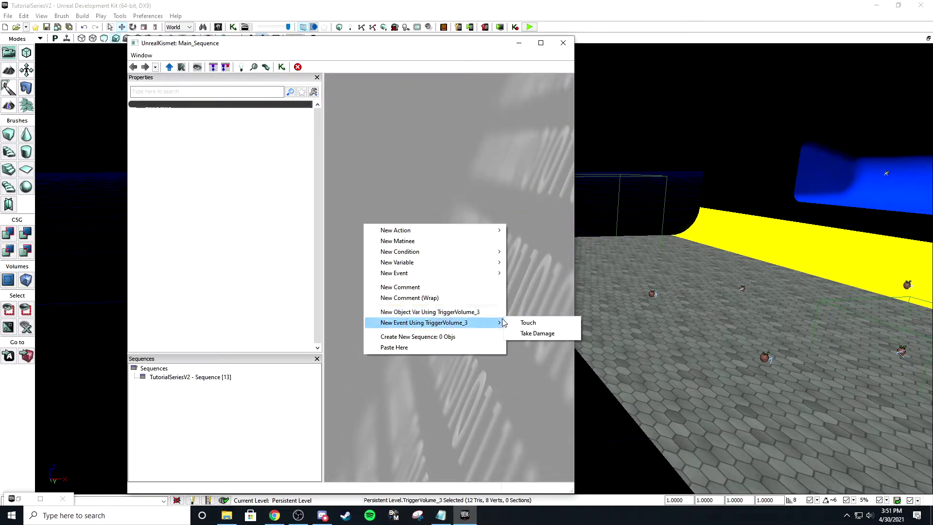
pyautogui.moveTo(484, 324)
pyautogui.click(527, 324)
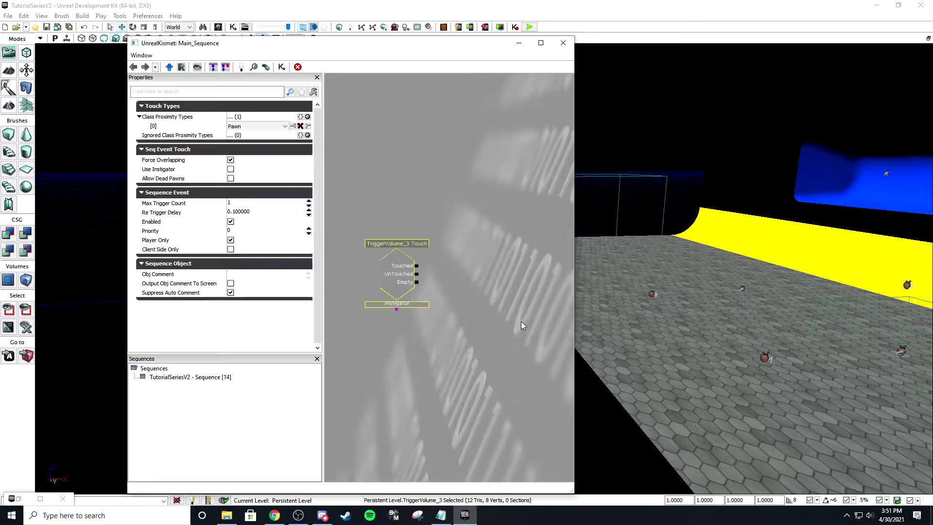
# Step: Select two path nodes on the field together and add them to the Kismet sequence as object variables
pyautogui.moveTo(378, 43); pyautogui.dragTo(284, 41)
pyautogui.moveTo(646, 233); pyautogui.dragTo(614, 344, button='right')
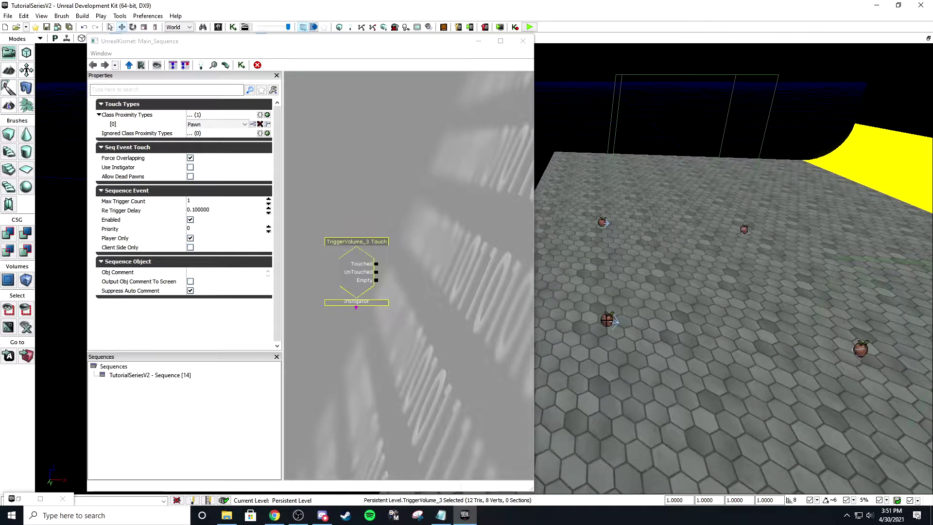
pyautogui.keyDown('ctrl'); pyautogui.click(860, 349); pyautogui.keyUp('ctrl')
pyautogui.press('F4')
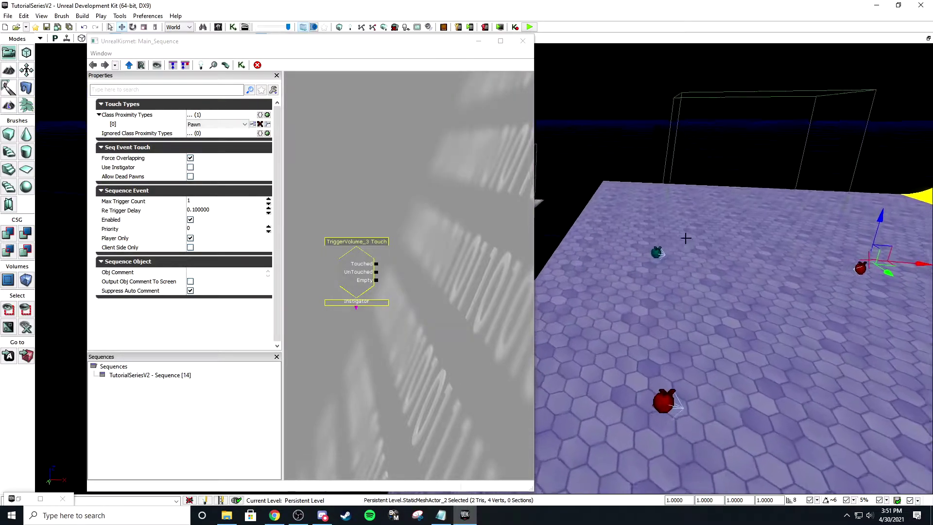
pyautogui.scroll(1, 685, 238)
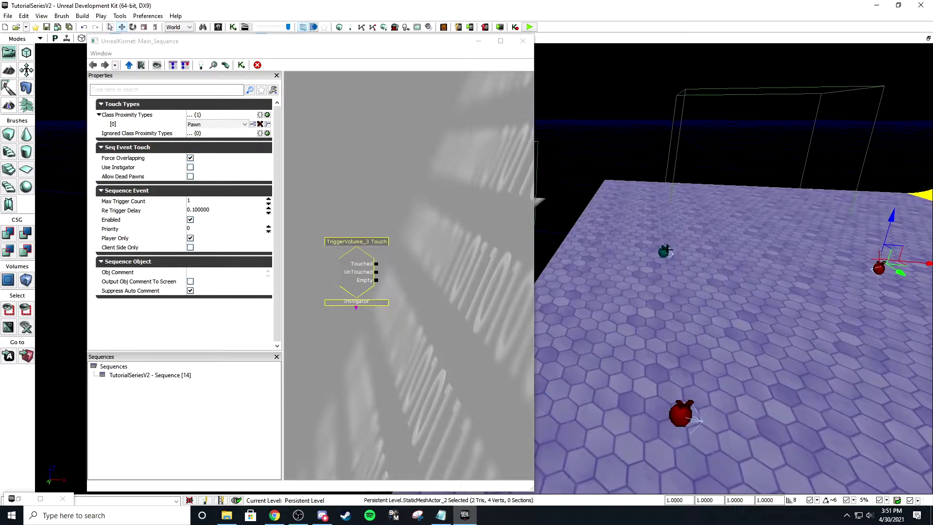
pyautogui.click(661, 252)
pyautogui.moveTo(661, 253); pyautogui.dragTo(742, 302, button='right')
pyautogui.keyDown('ctrl'); pyautogui.click(737, 301); pyautogui.keyUp('ctrl')
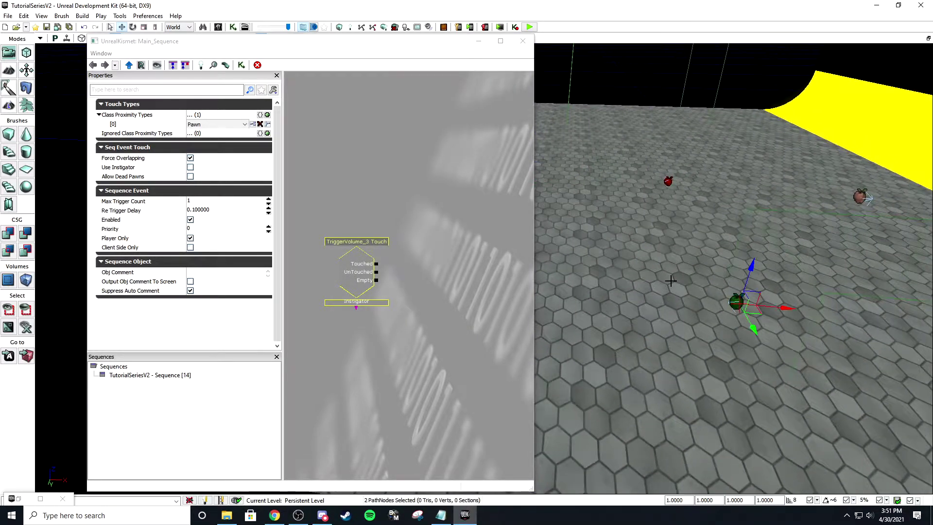
pyautogui.rightClick(356, 170)
pyautogui.click(416, 260)
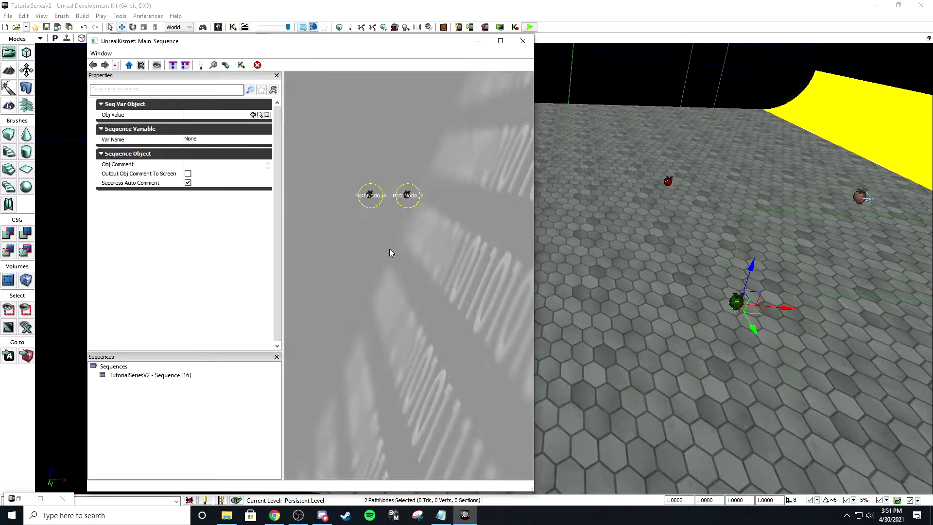
# Step: Maximize the Kismet editor and spread out its nodes, with the two path node variables apart and the Touch event to their left
pyautogui.click(500, 41)
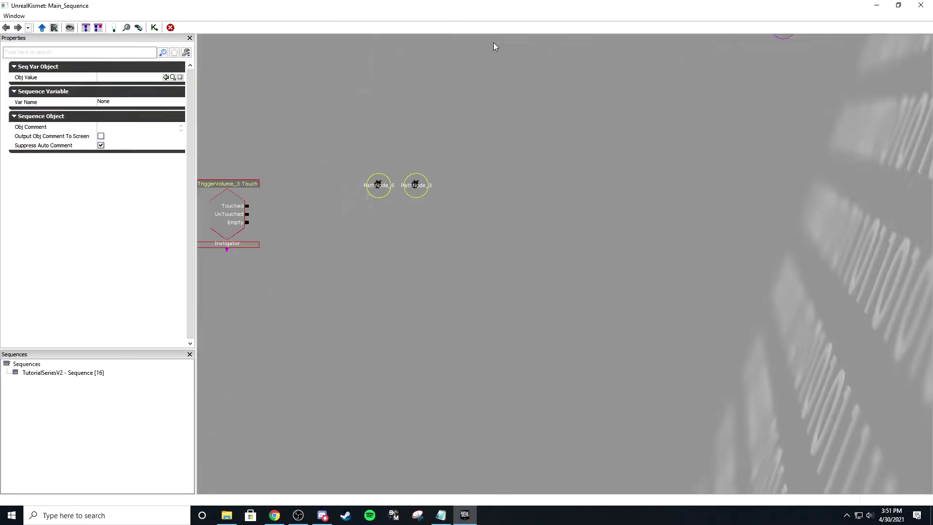
pyautogui.scroll(3, 554, 112)
pyautogui.moveTo(609, 222); pyautogui.dragTo(615, 207)
pyautogui.click(416, 246)
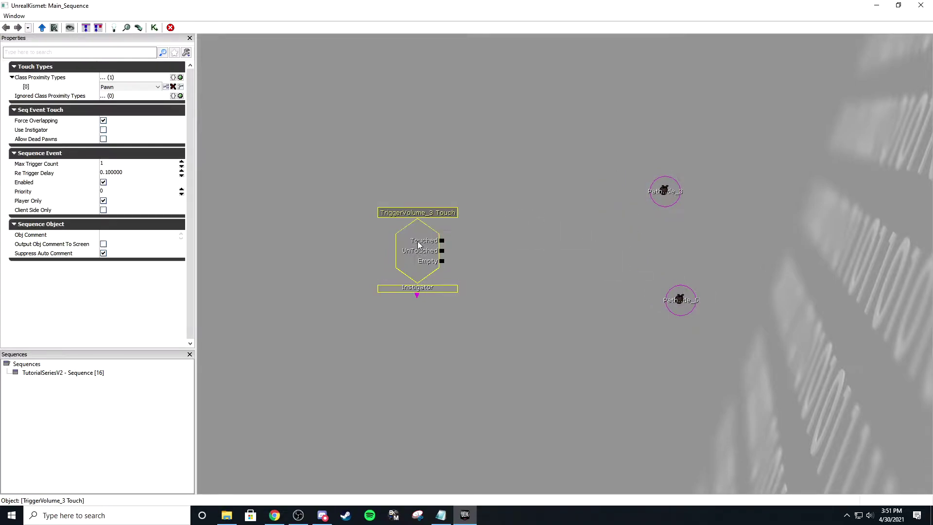
pyautogui.moveTo(416, 246); pyautogui.dragTo(268, 188)
# Step: Set the Touch event's class proximity type to Vehicle_TA
pyautogui.click(126, 86)
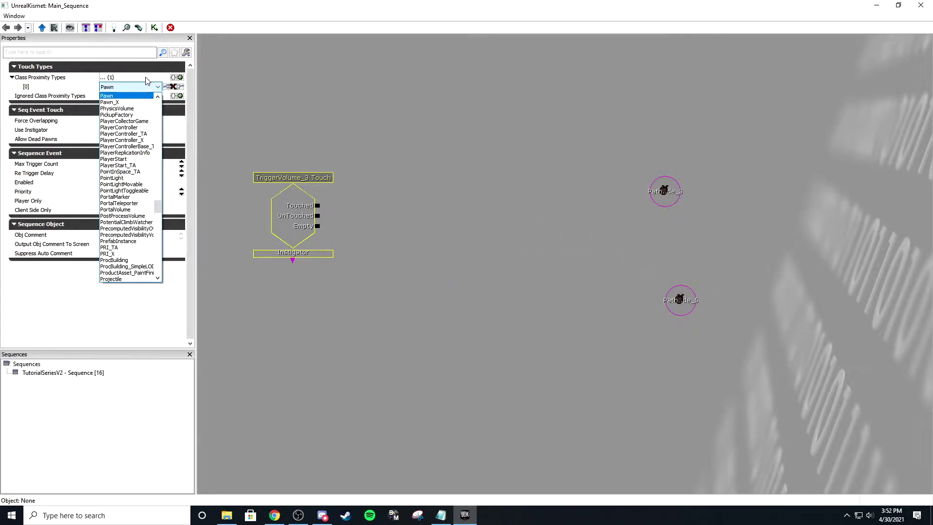
pyautogui.press('v')
pyautogui.press('Down')
pyautogui.press('Return')
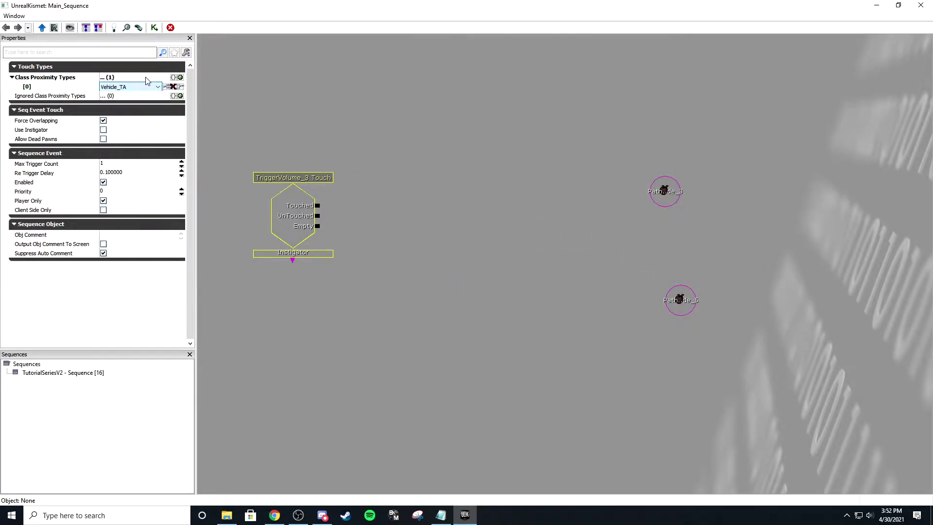
# Step: Set the Touch event's Max Trigger Count and Re Trigger Delay to 0, disable Player Only, and enable Client Side Only
pyautogui.click(140, 168)
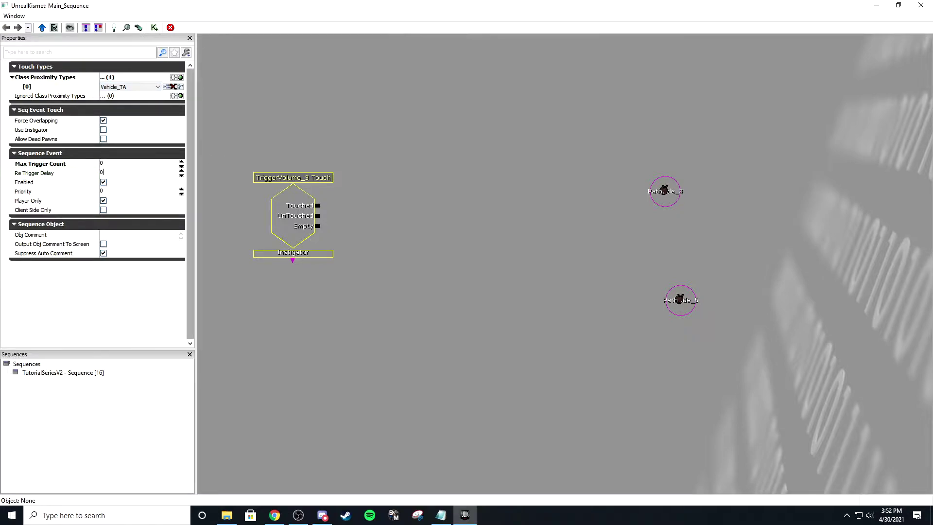
pyautogui.click(103, 201)
pyautogui.click(103, 210)
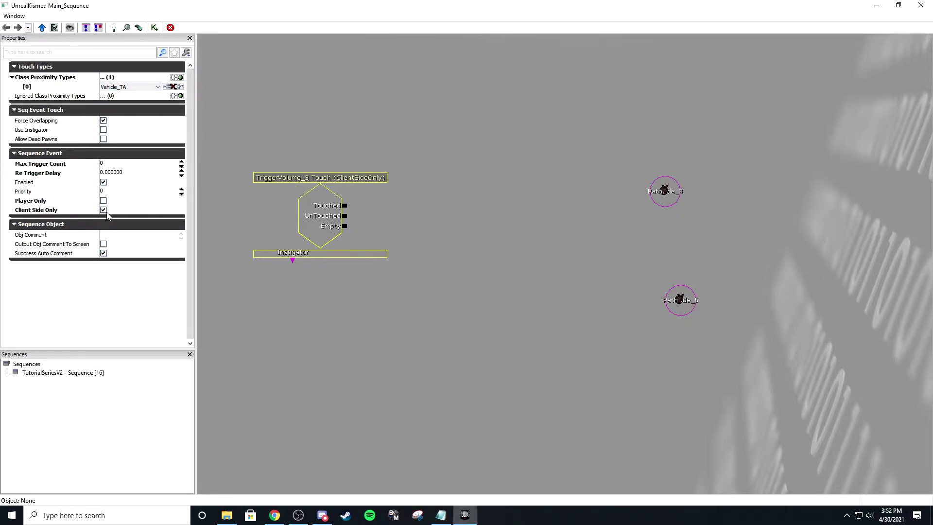
pyautogui.keyDown('ctrl'); pyautogui.moveTo(303, 212); pyautogui.dragTo(320, 192); pyautogui.keyUp('ctrl')
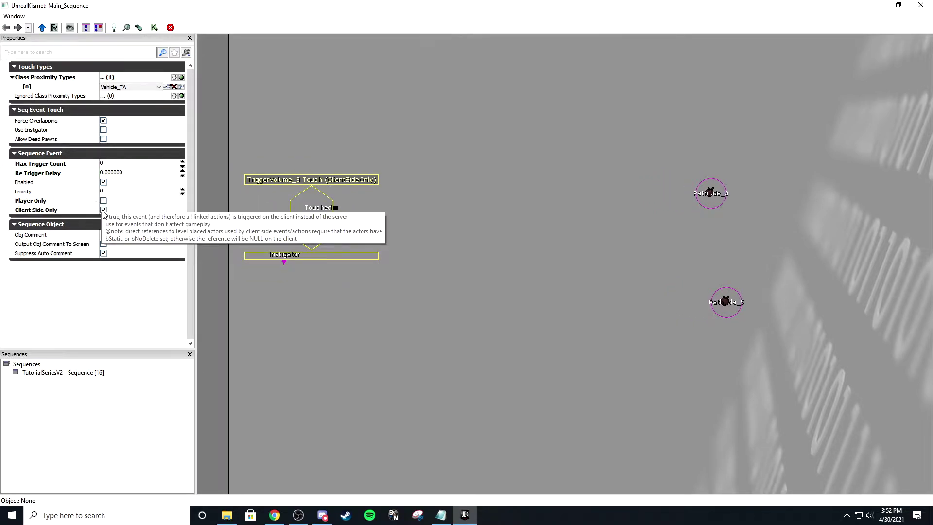
pyautogui.click(306, 270)
pyautogui.click(318, 228)
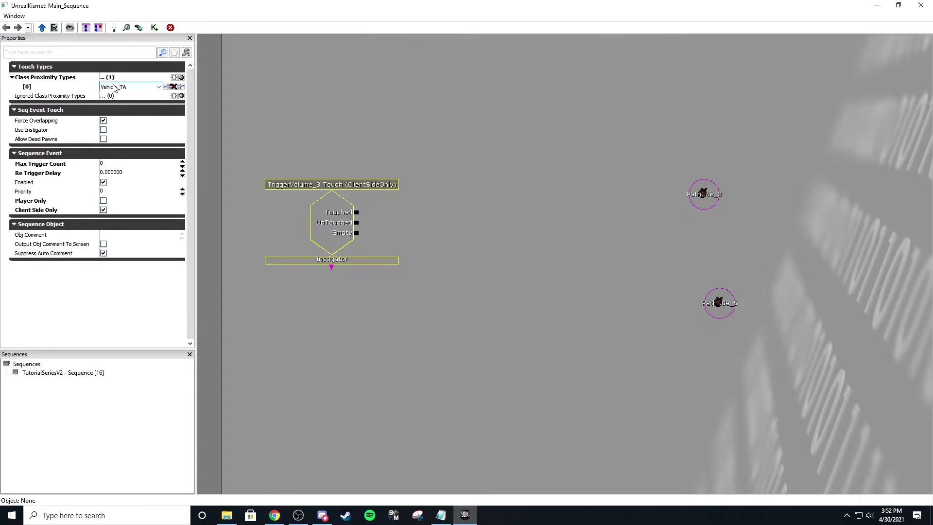
pyautogui.moveTo(441, 171); pyautogui.dragTo(438, 175)
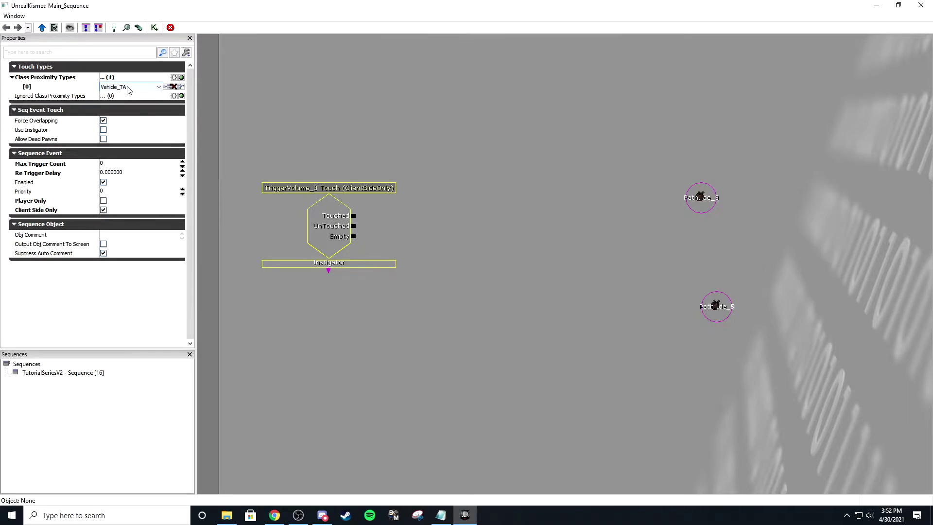
# Step: Add a Random switch action to the sequence and place it between the Touch event and the path node variables
pyautogui.click(451, 193)
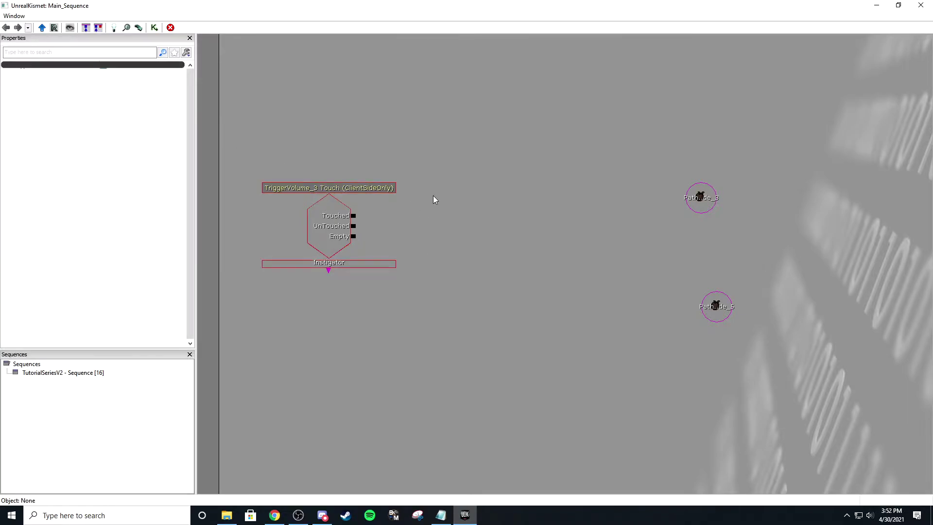
pyautogui.rightClick(432, 200)
pyautogui.moveTo(467, 197)
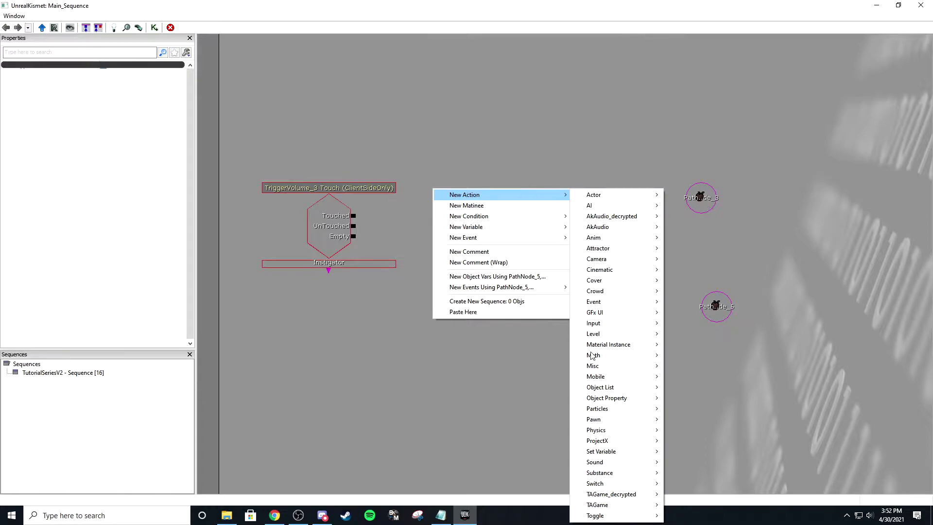
pyautogui.moveTo(614, 485)
pyautogui.click(688, 484)
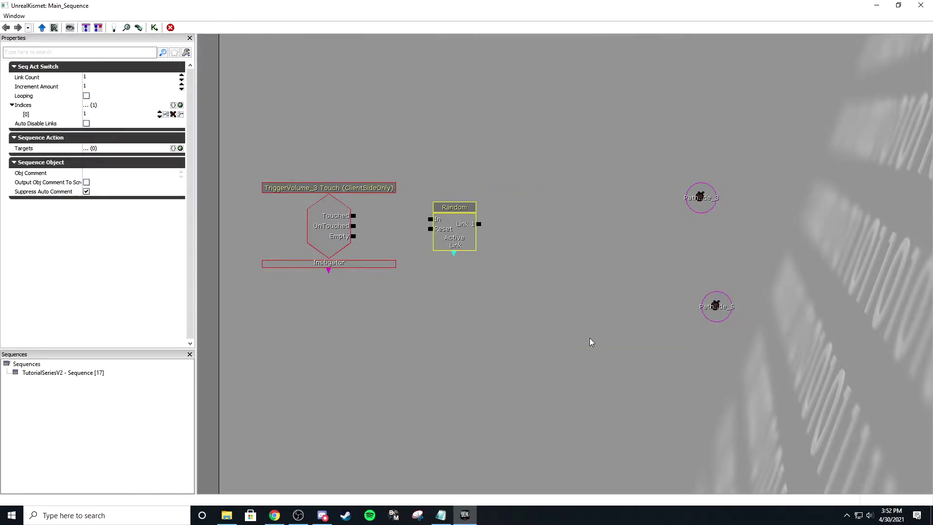
pyautogui.moveTo(454, 230); pyautogui.dragTo(498, 222)
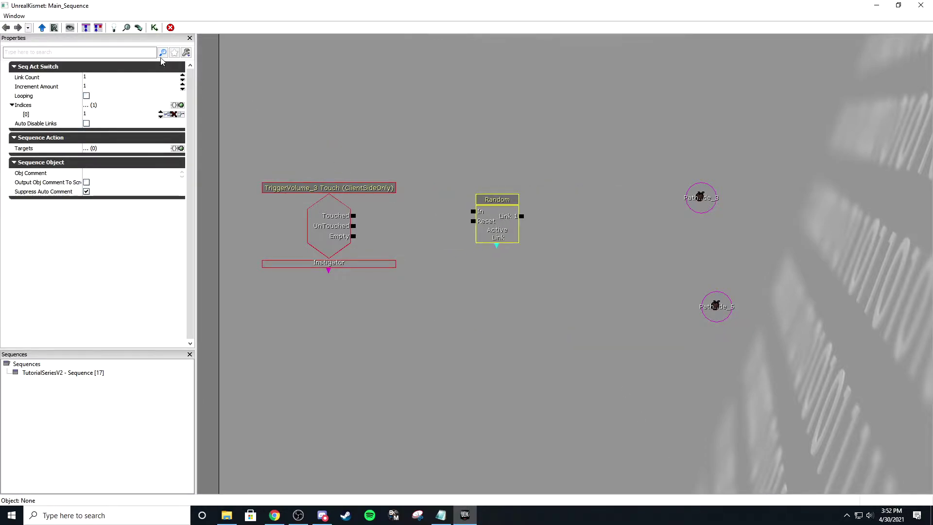
# Step: Create a second Random action by searching the new sequence objects for "random", and delete the duplicate
pyautogui.click(112, 28)
pyautogui.write('random')
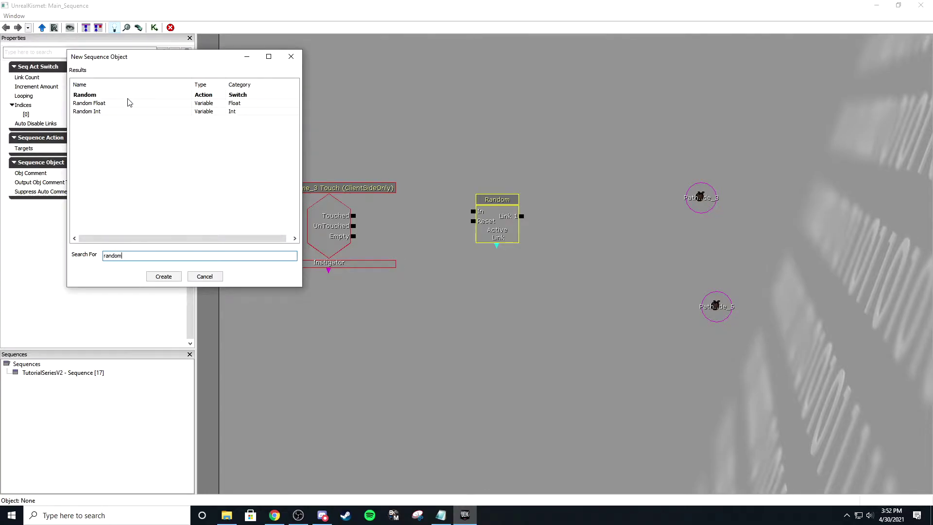
pyautogui.click(130, 95)
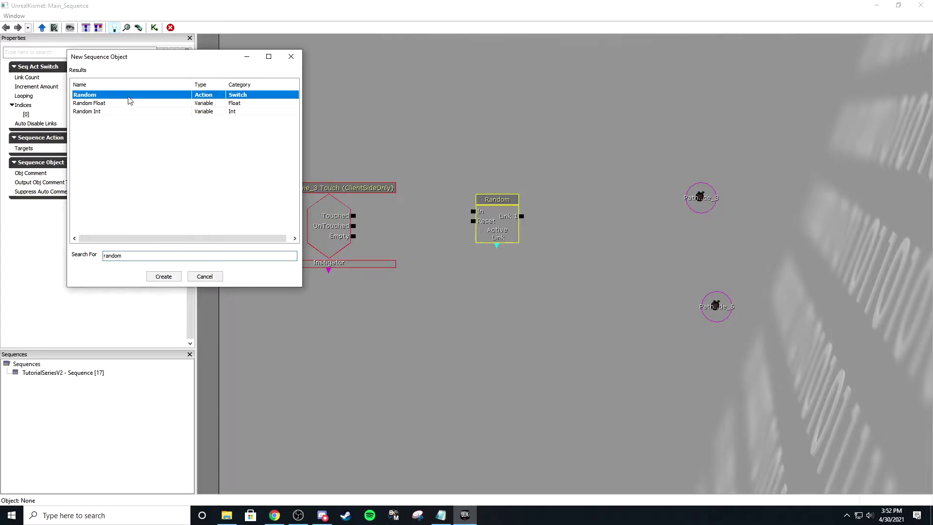
pyautogui.click(163, 276)
pyautogui.moveTo(576, 276); pyautogui.dragTo(618, 321)
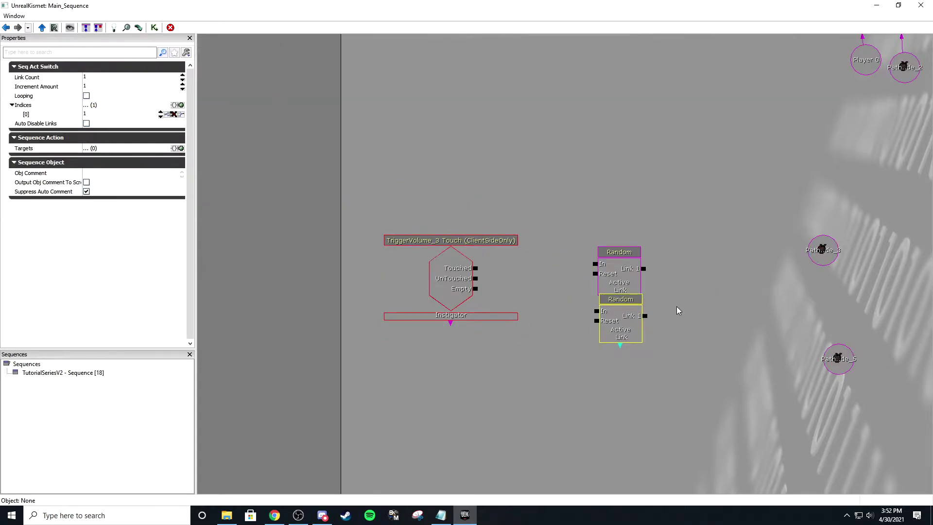
pyautogui.moveTo(676, 308); pyautogui.dragTo(450, 231)
pyautogui.press('Delete')
pyautogui.click(433, 200)
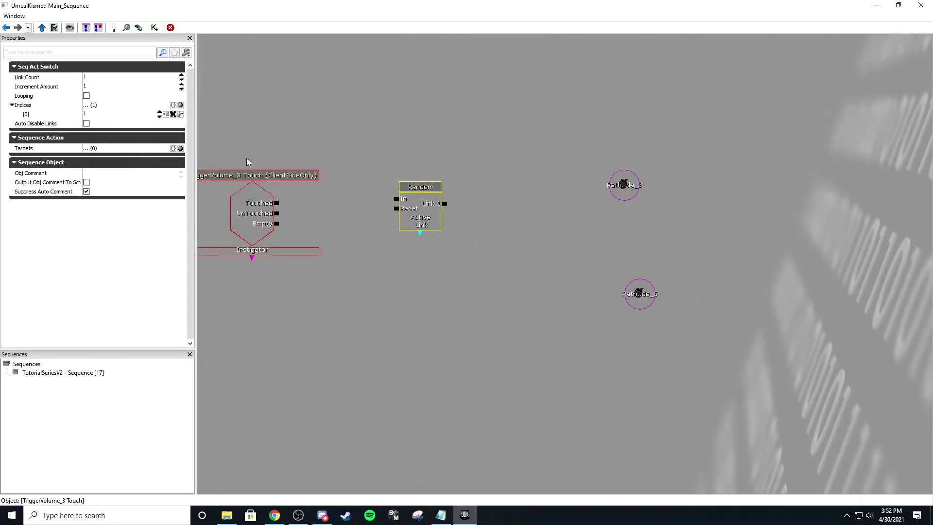
# Step: Connect the Touch event's Touched output to the Random action's In and level the Random node with the event
pyautogui.moveTo(421, 138); pyautogui.dragTo(433, 117)
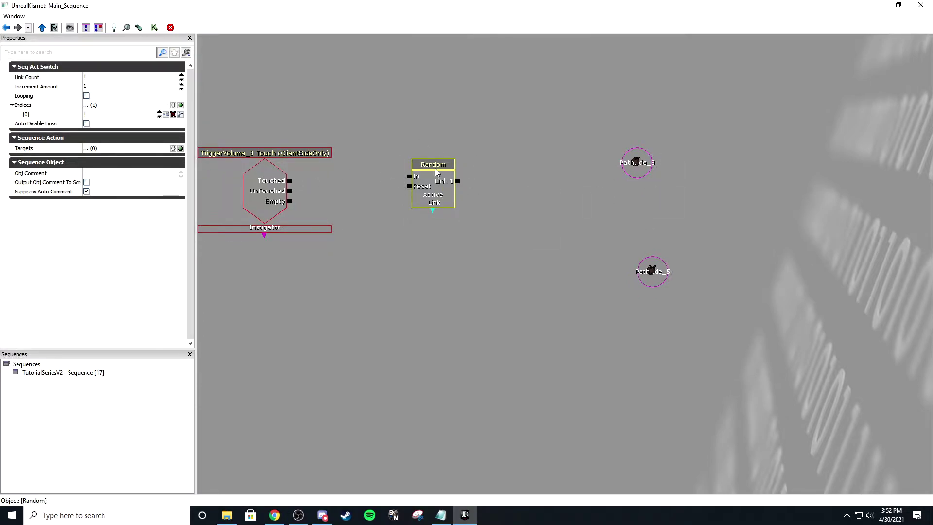
pyautogui.moveTo(362, 153); pyautogui.dragTo(372, 158)
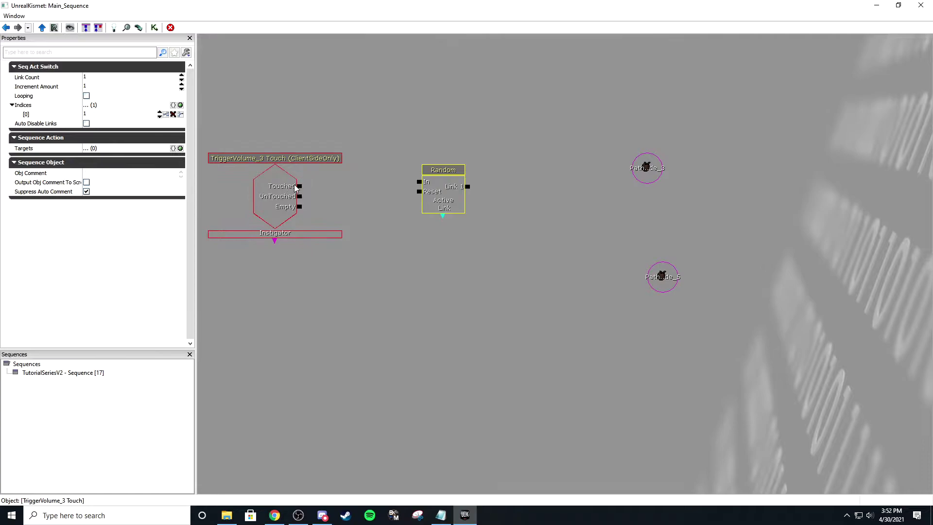
pyautogui.moveTo(418, 182); pyautogui.dragTo(290, 194)
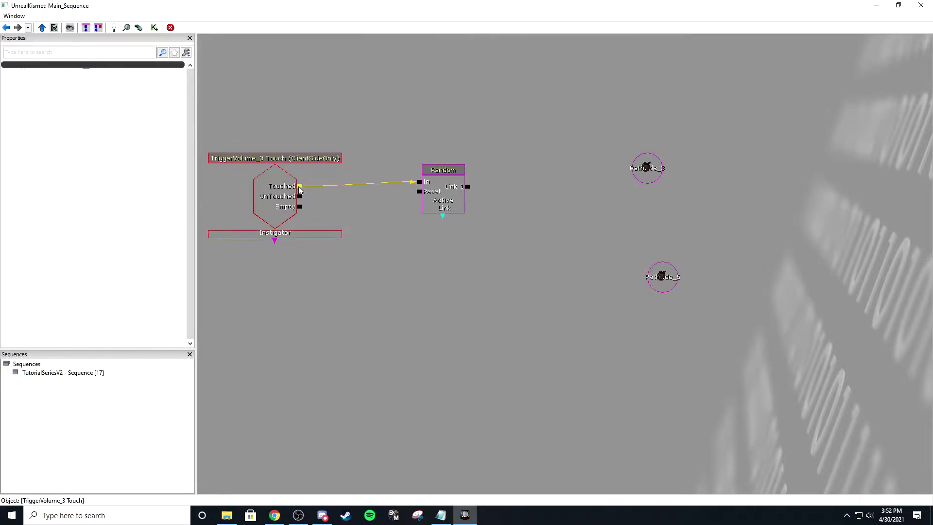
pyautogui.click(447, 195)
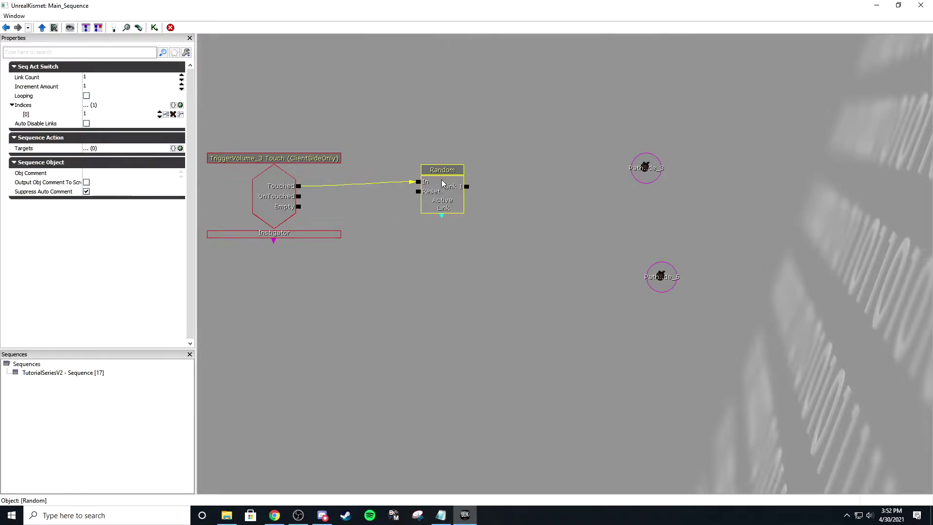
pyautogui.keyDown('ctrl'); pyautogui.moveTo(435, 173); pyautogui.dragTo(430, 177); pyautogui.keyUp('ctrl')
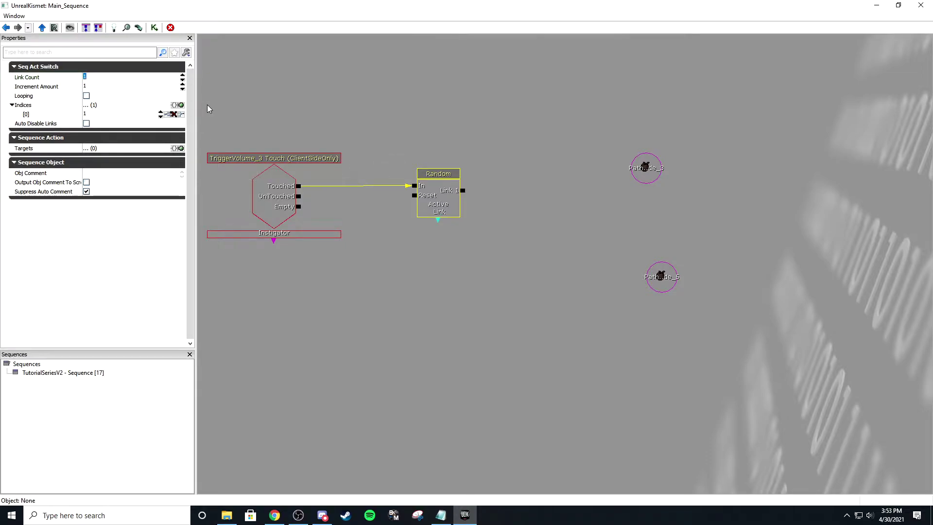
# Step: Raise the Random action's Link Count in stages to 10
pyautogui.click(433, 154)
pyautogui.click(455, 192)
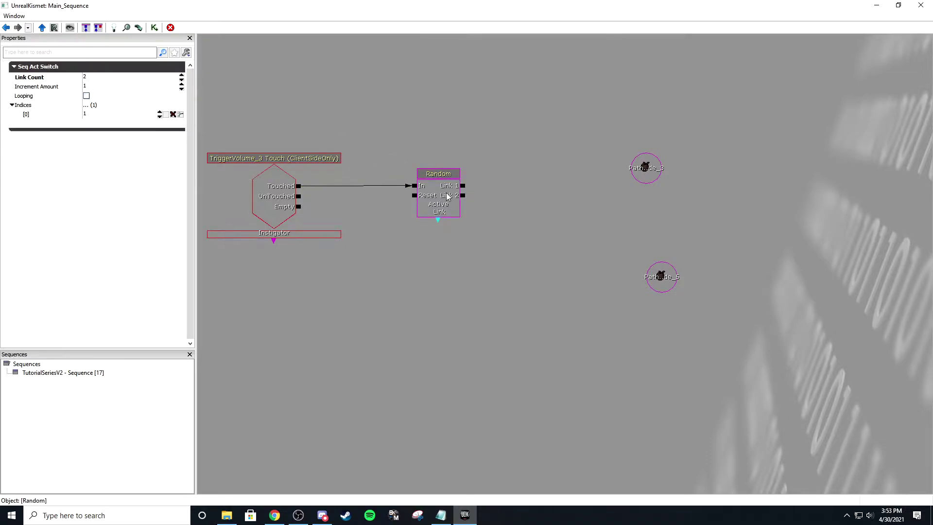
pyautogui.click(181, 74)
pyautogui.click(181, 74)
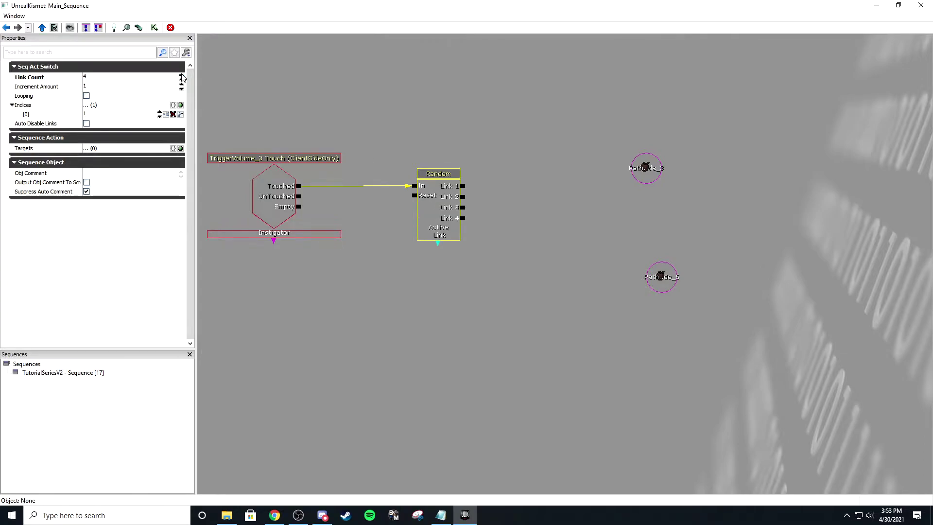
pyautogui.click(181, 74)
pyautogui.click(181, 74)
pyautogui.click(181, 75)
pyautogui.moveTo(182, 78); pyautogui.dragTo(183, 75)
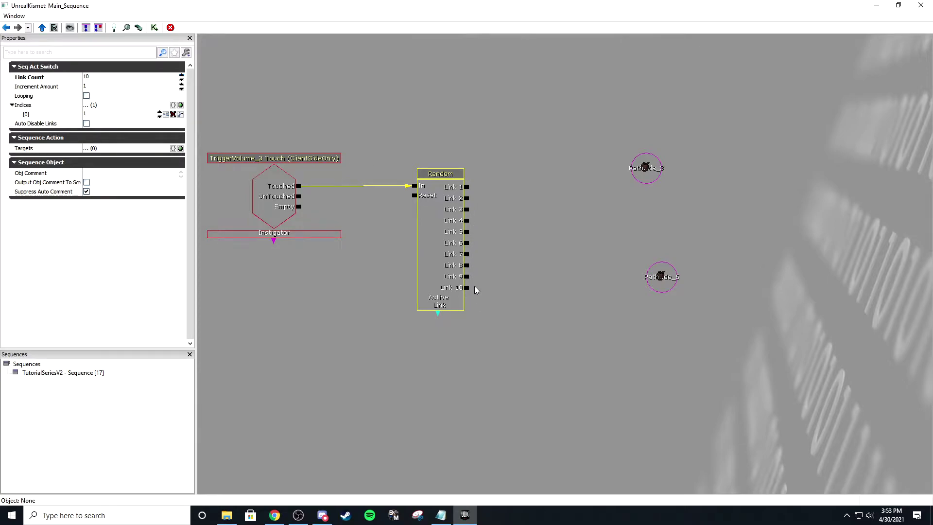
pyautogui.moveTo(480, 173); pyautogui.dragTo(472, 211)
# Step: Set the Random action's Link Count to 2 and enable Looping and Auto Disable Links
pyautogui.click(141, 78)
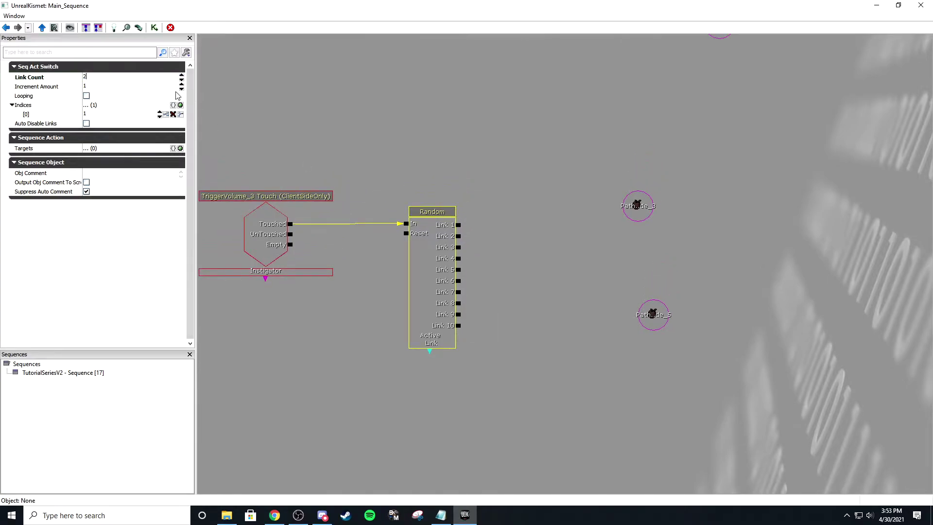
pyautogui.write('2')
pyautogui.click(323, 98)
pyautogui.click(430, 214)
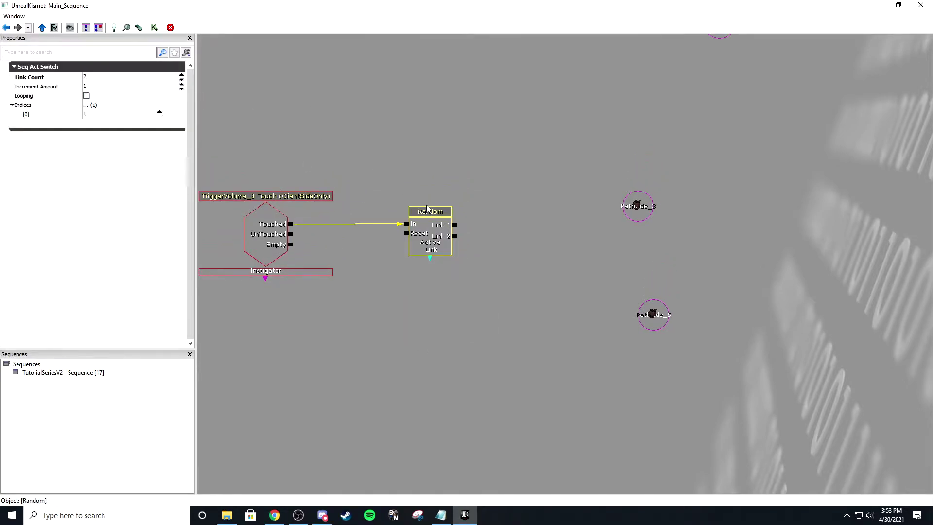
pyautogui.click(87, 96)
pyautogui.click(86, 124)
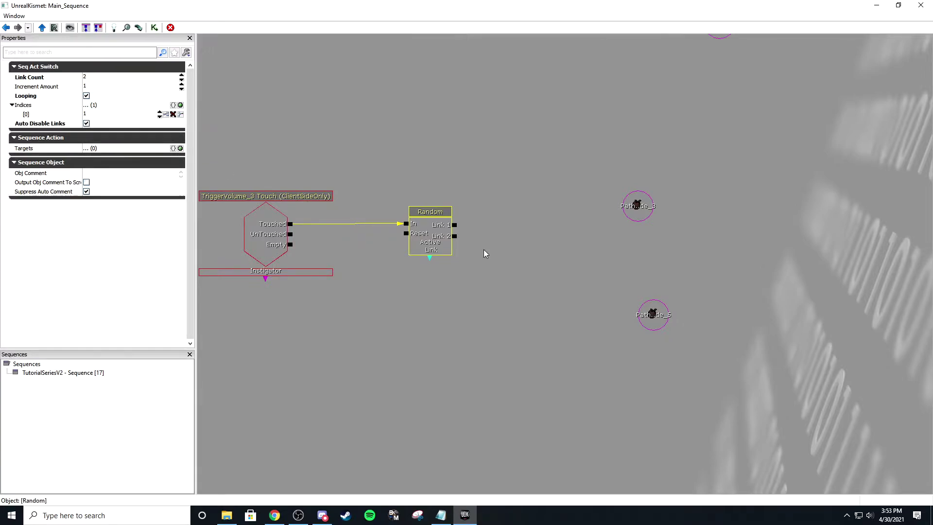
pyautogui.keyDown('ctrl'); pyautogui.moveTo(432, 231); pyautogui.dragTo(420, 230); pyautogui.keyUp('ctrl')
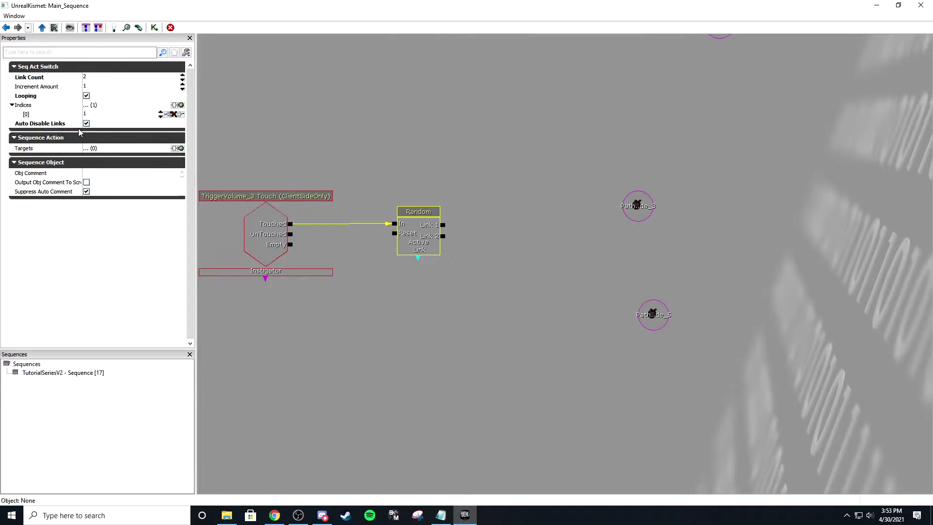
# Step: Add a Teleport actor action and place it above and to the right of the Random action
pyautogui.moveTo(402, 104); pyautogui.dragTo(387, 112)
pyautogui.click(476, 146)
pyautogui.rightClick(476, 147)
pyautogui.moveTo(523, 141)
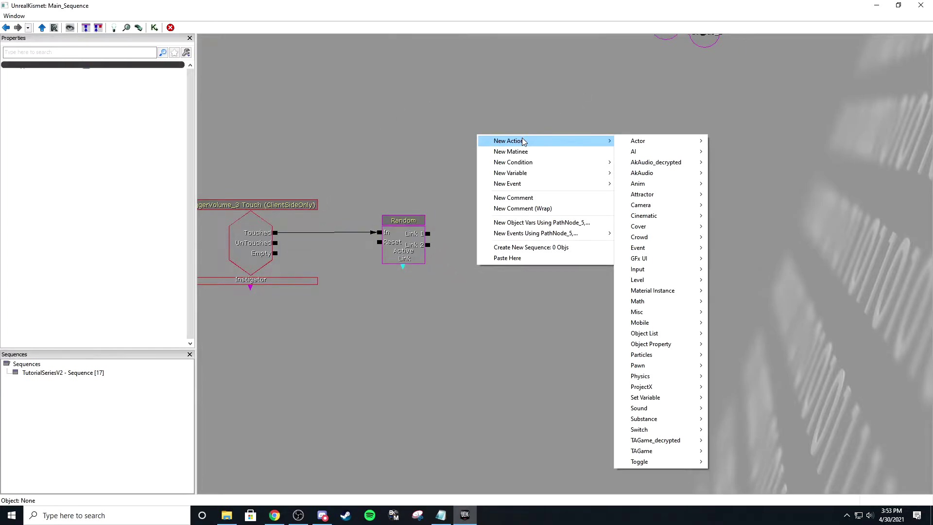
pyautogui.moveTo(641, 141)
pyautogui.click(733, 355)
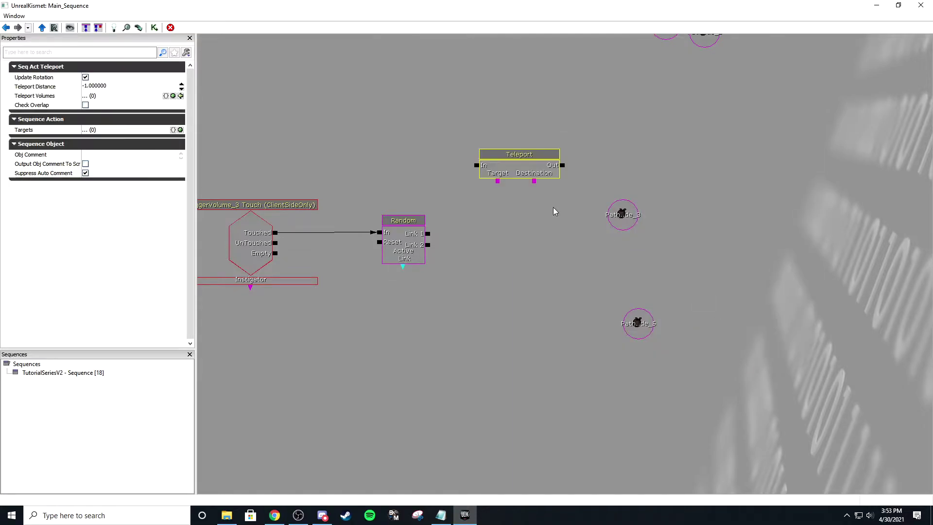
pyautogui.moveTo(493, 158); pyautogui.dragTo(528, 158)
pyautogui.click(510, 246)
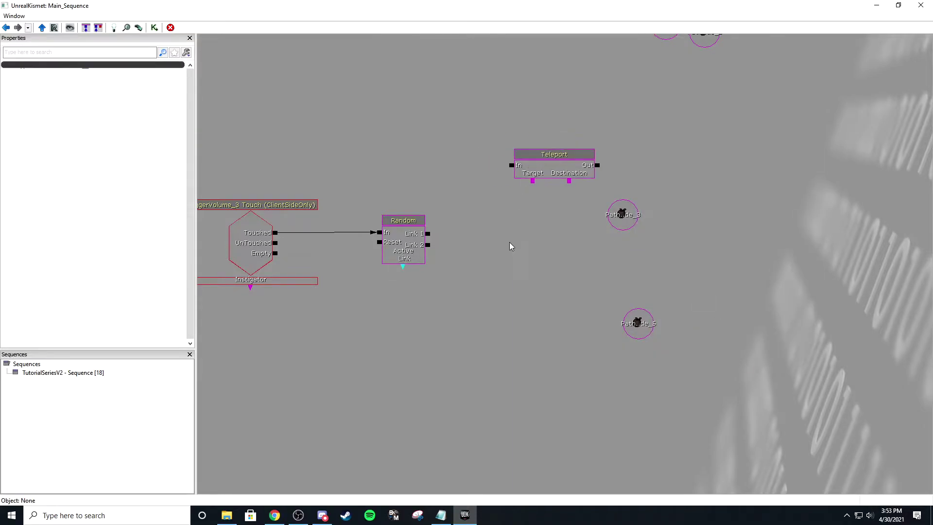
# Step: Create an object variable on the Touch event's Instigator and place it below the Random and Teleport actions
pyautogui.rightClick(250, 291)
pyautogui.click(264, 284)
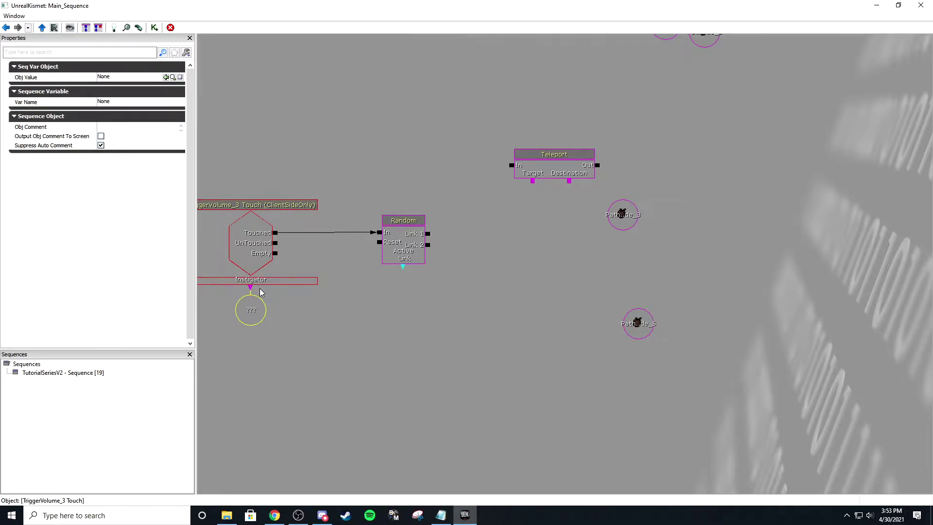
pyautogui.moveTo(254, 315); pyautogui.dragTo(482, 386)
# Step: Wire the Teleport action with the Instigator variable as Target, PathNode_3 as Destination, and Random's Link 1 into In
pyautogui.moveTo(528, 190)
pyautogui.mouseDown()
pyautogui.moveTo(491, 401)
pyautogui.moveTo(490, 216)
pyautogui.moveTo(444, 411)
pyautogui.mouseUp()
pyautogui.moveTo(583, 240); pyautogui.dragTo(533, 240)
pyautogui.moveTo(529, 207); pyautogui.dragTo(531, 245)
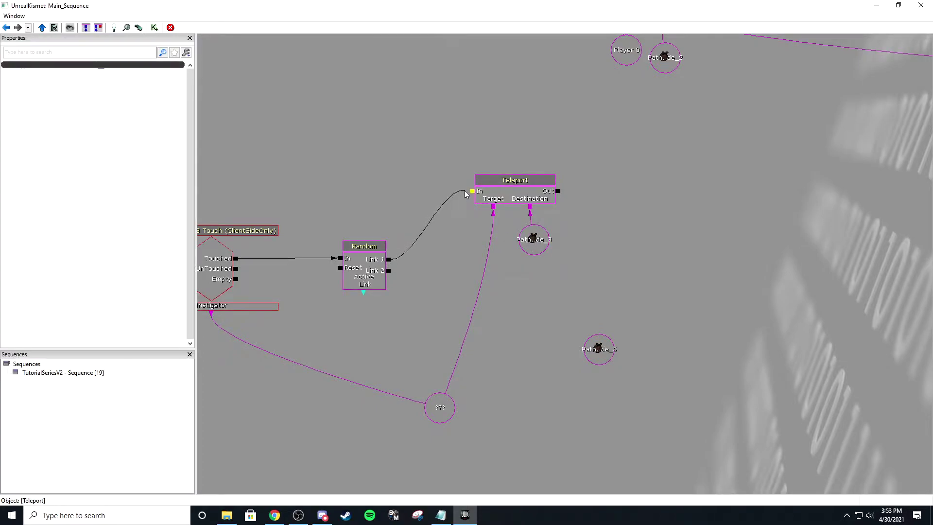
# Step: Duplicate the Teleport action below the first, with PathNode_5 as its only Destination and Random's Link 2 feeding its In
pyautogui.click(487, 191)
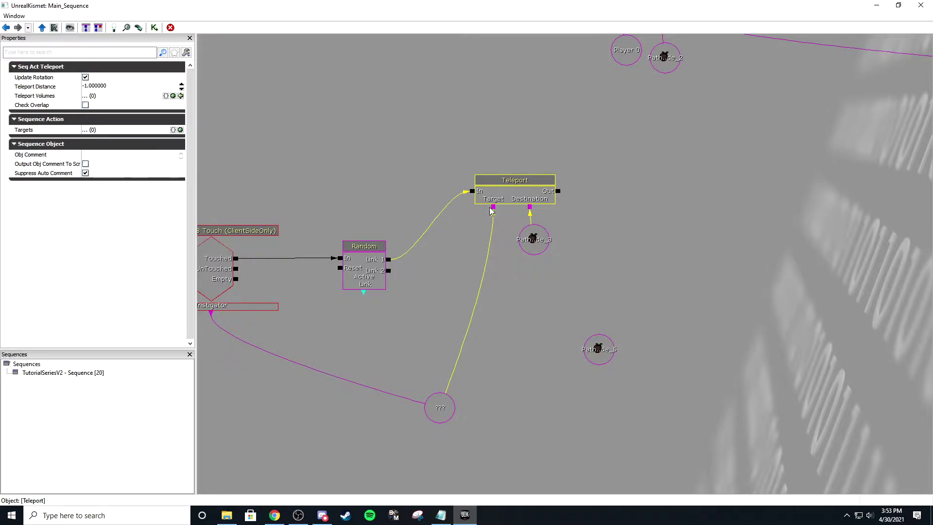
pyautogui.hotkey('ctrl', 'v')
pyautogui.keyDown('ctrl'); pyautogui.moveTo(611, 270); pyautogui.dragTo(527, 273); pyautogui.keyUp('ctrl')
pyautogui.keyDown('alt'); pyautogui.click(536, 301); pyautogui.keyUp('alt')
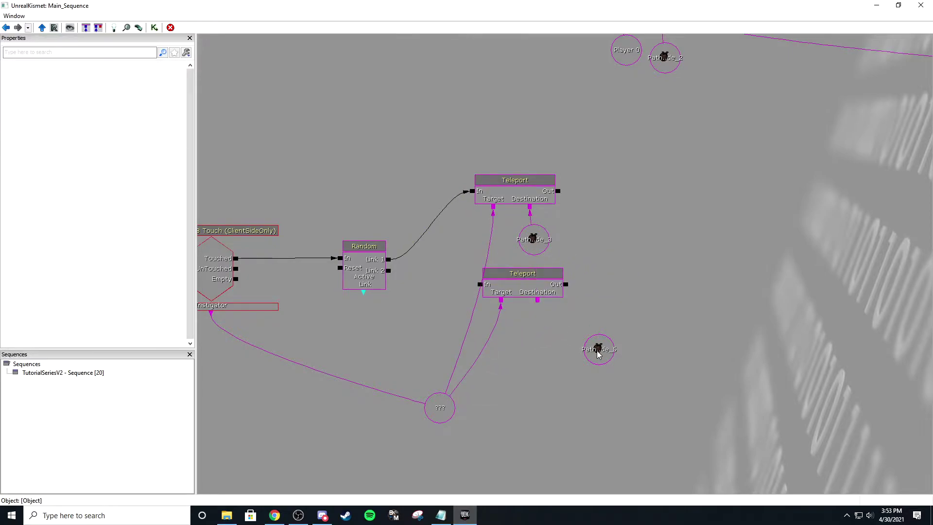
pyautogui.moveTo(598, 354); pyautogui.dragTo(543, 342)
pyautogui.moveTo(538, 299); pyautogui.dragTo(543, 337)
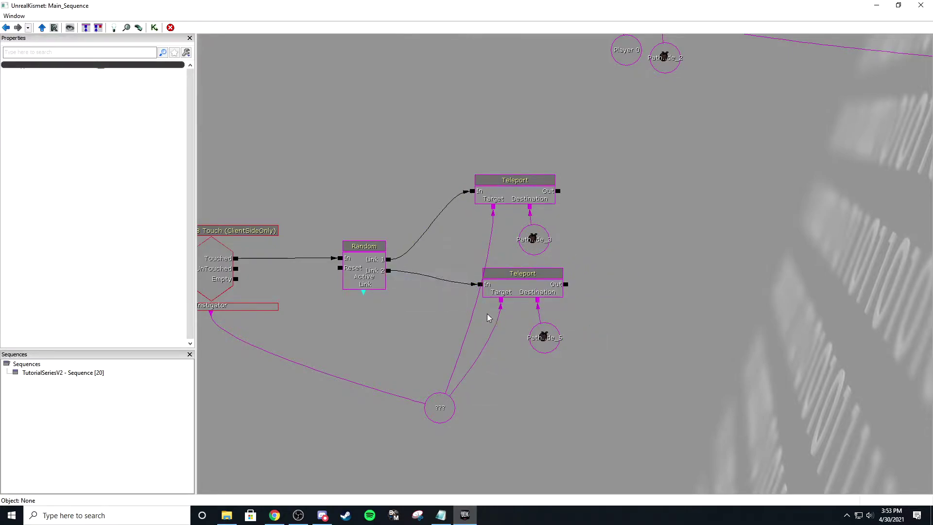
pyautogui.click(374, 250)
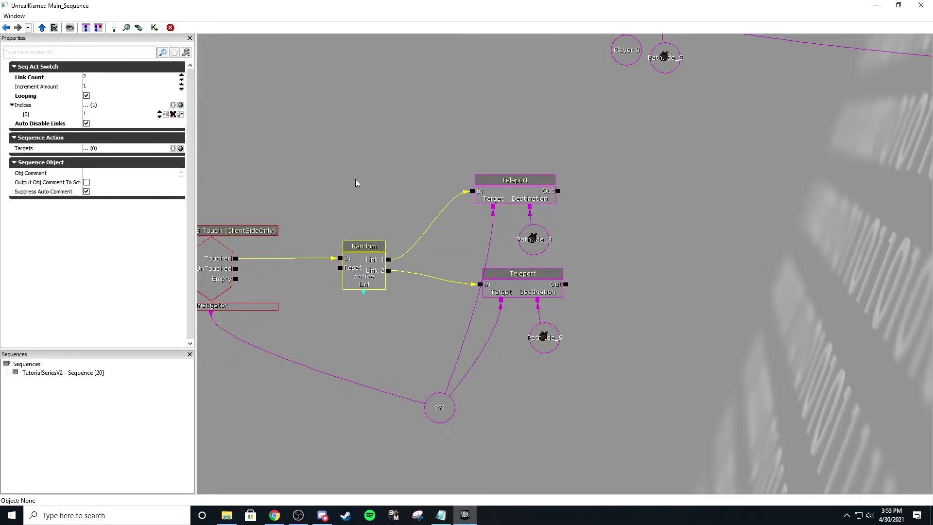
pyautogui.click(365, 205)
pyautogui.moveTo(365, 205); pyautogui.dragTo(371, 181)
pyautogui.scroll(-2, 330, 175)
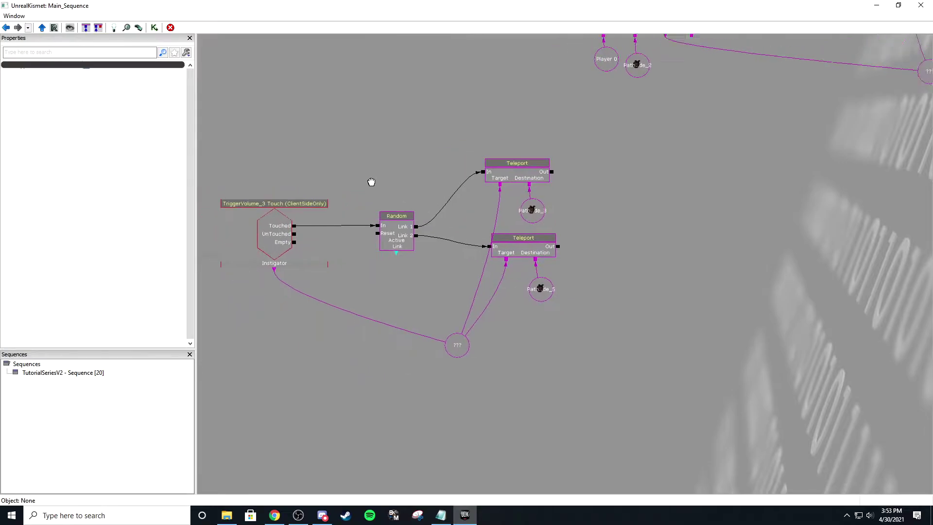
pyautogui.scroll(1, 516, 169)
# Step: Create a Touch event in Kismet for the second trigger volume over the start plane, placed below the existing event chain
pyautogui.click(875, 6)
pyautogui.moveTo(429, 216)
pyautogui.mouseDown(button='right')
pyautogui.moveTo(429, 199)
pyautogui.moveTo(430, 216)
pyautogui.mouseUp(button='right')
pyautogui.click(431, 220)
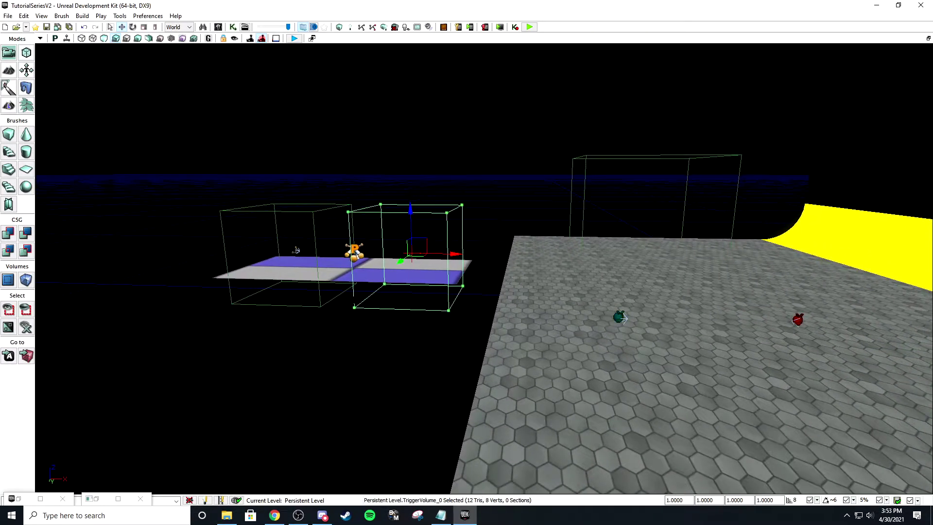
pyautogui.click(120, 497)
pyautogui.moveTo(382, 360); pyautogui.dragTo(374, 260)
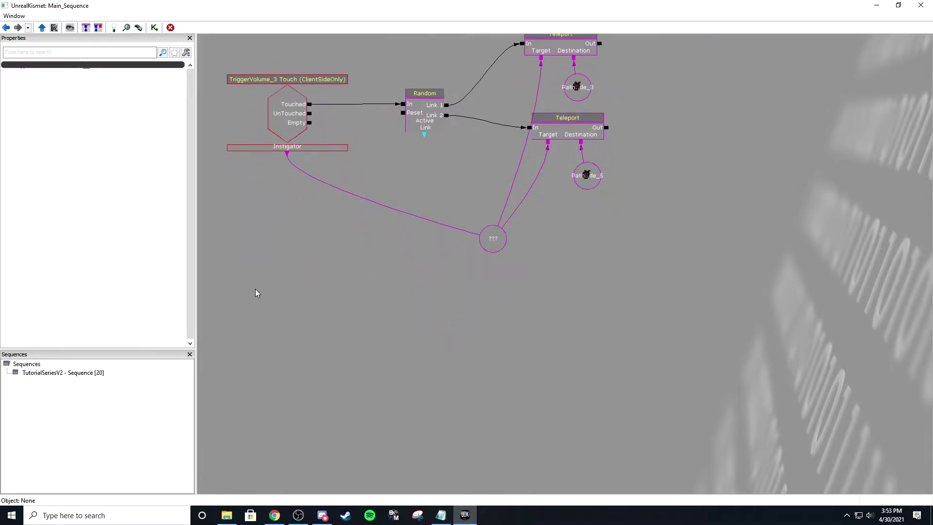
pyautogui.rightClick(255, 278)
pyautogui.moveTo(370, 377)
pyautogui.click(399, 371)
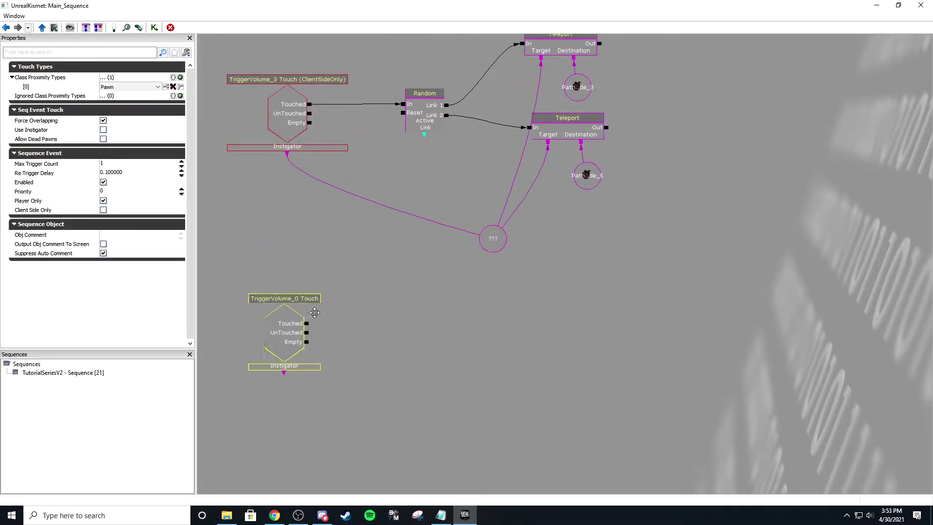
# Step: Configure the new Touch event: proximity class Vehicle_TA, Max Trigger Count 0, Re Trigger Delay 0, Player Only off, Client Side Only on
pyautogui.click(126, 87)
pyautogui.press('v')
pyautogui.press('v')
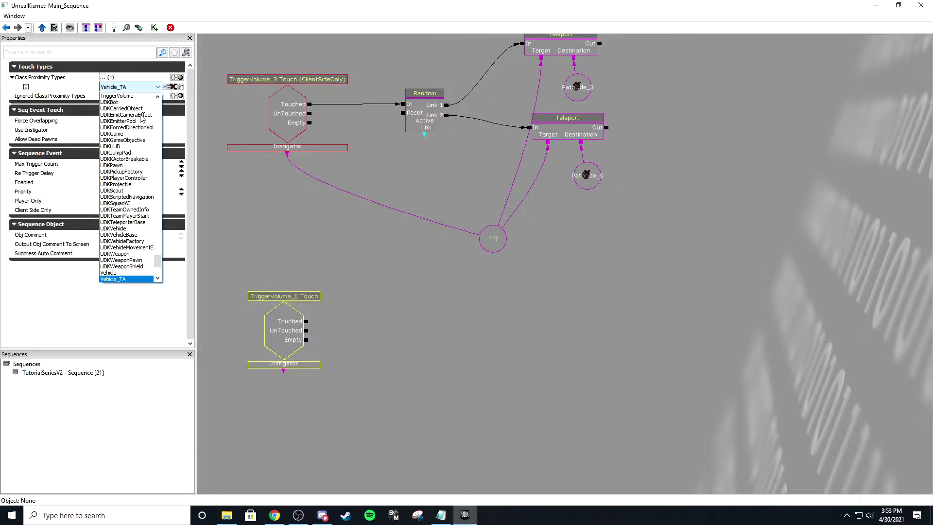
pyautogui.press('Return')
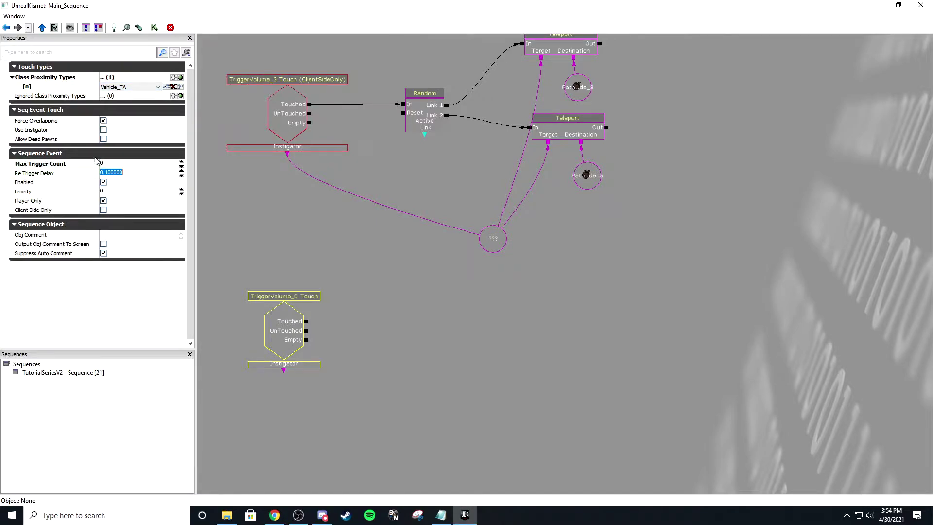
pyautogui.press('space')
pyautogui.press('Tab')
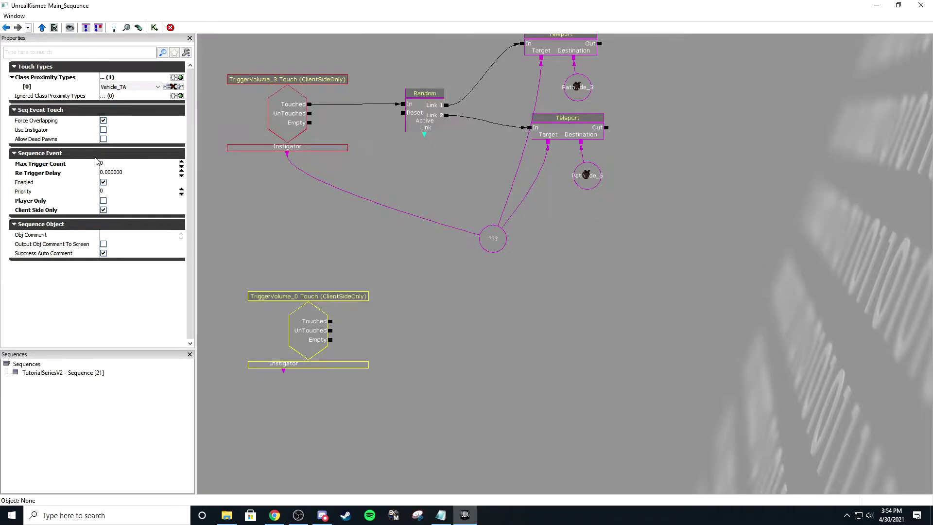
pyautogui.click(262, 246)
pyautogui.click(300, 316)
pyautogui.moveTo(287, 237); pyautogui.dragTo(285, 237)
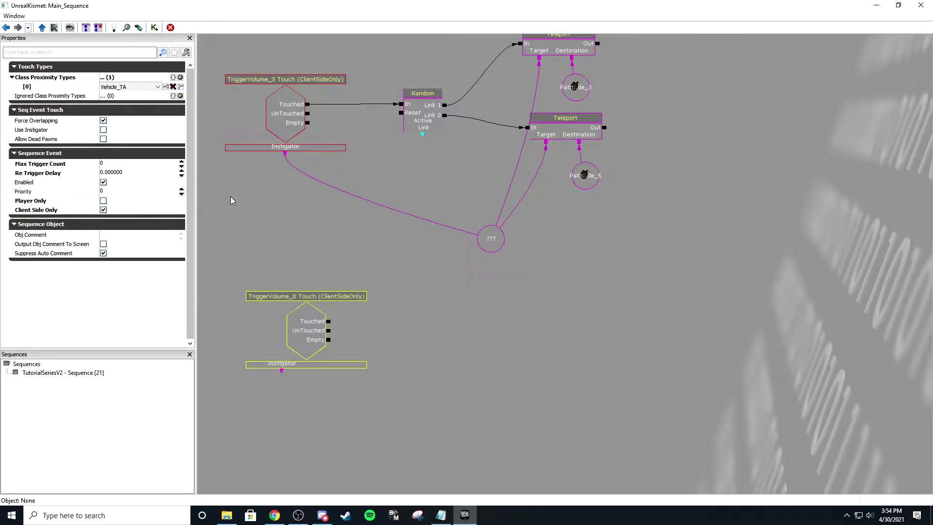
# Step: Duplicate the Random action beside the TriggerVolume_0 Touch event and break the copy's output links
pyautogui.click(293, 234)
pyautogui.moveTo(415, 323); pyautogui.dragTo(404, 298)
pyautogui.rightClick(404, 294)
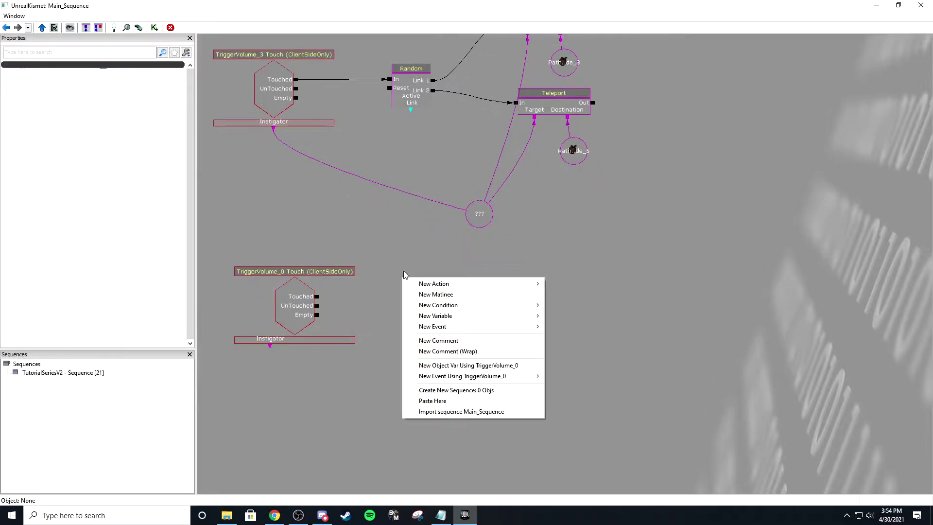
pyautogui.click(418, 108)
pyautogui.hotkey('ctrl', 'c')
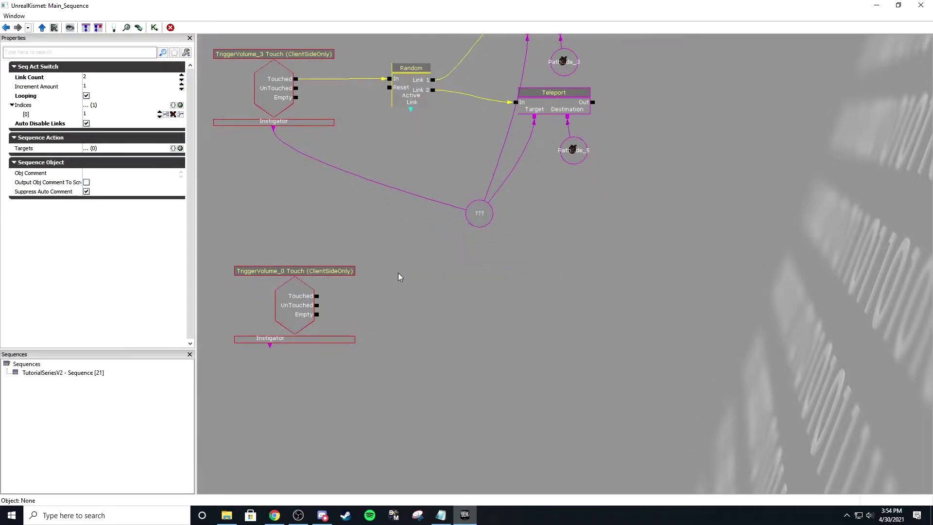
pyautogui.hotkey('ctrl', 'v')
pyautogui.keyDown('ctrl'); pyautogui.moveTo(584, 291); pyautogui.dragTo(422, 292); pyautogui.keyUp('ctrl')
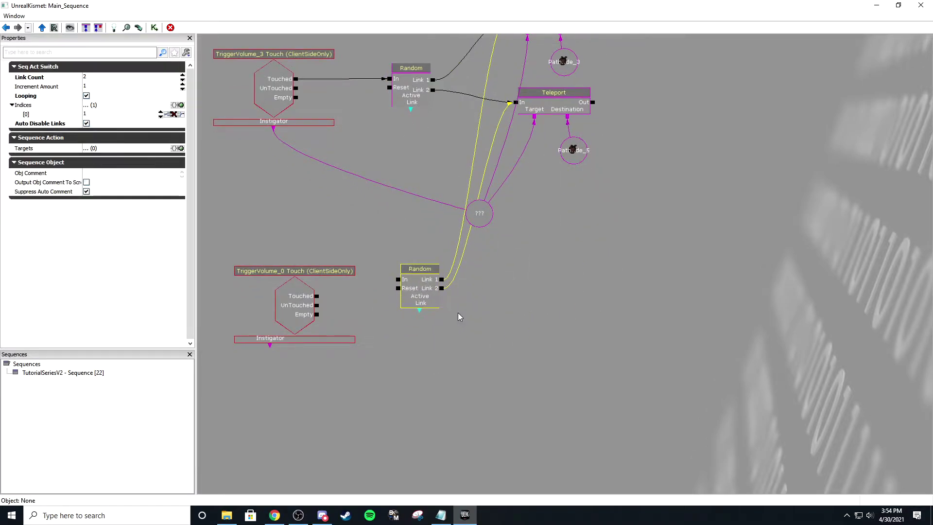
pyautogui.click(457, 313)
pyautogui.keyDown('alt'); pyautogui.click(445, 284); pyautogui.keyUp('alt')
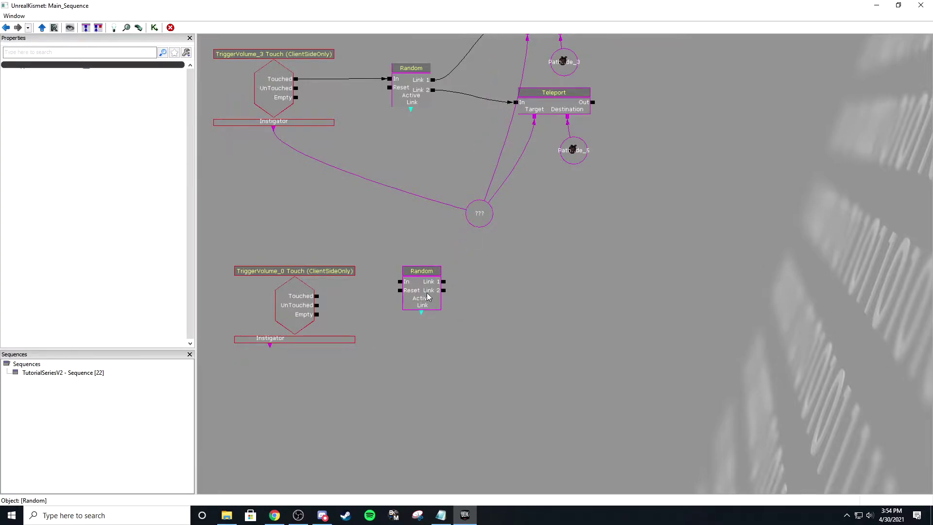
# Step: Connect the TriggerVolume_0 event's Touched output to the duplicated Random's In and align the action with the event
pyautogui.click(428, 286)
pyautogui.keyDown('ctrl'); pyautogui.moveTo(428, 286); pyautogui.dragTo(319, 295); pyautogui.keyUp('ctrl')
pyautogui.click(385, 268)
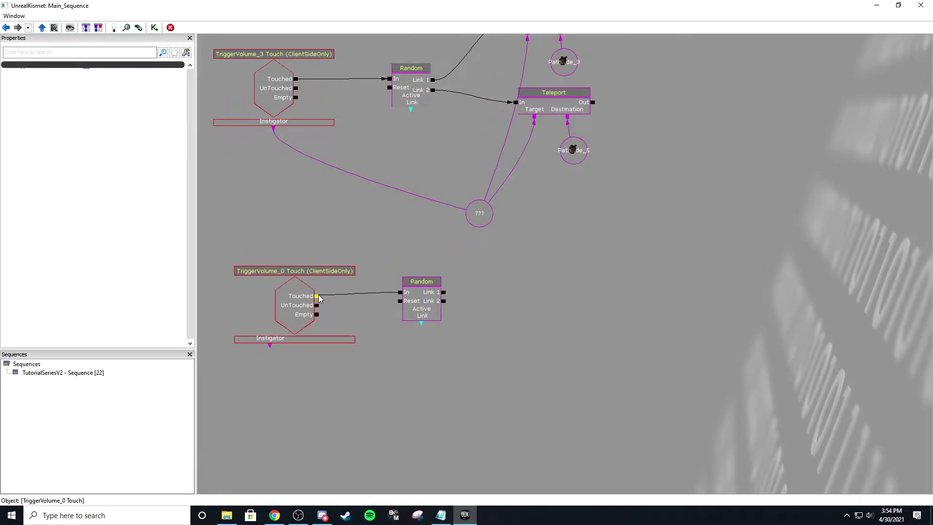
# Step: Select the two red path nodes in the level and add them to Kismet as object variables
pyautogui.moveTo(459, 10); pyautogui.dragTo(336, 30)
pyautogui.moveTo(703, 223); pyautogui.dragTo(709, 231, button='right')
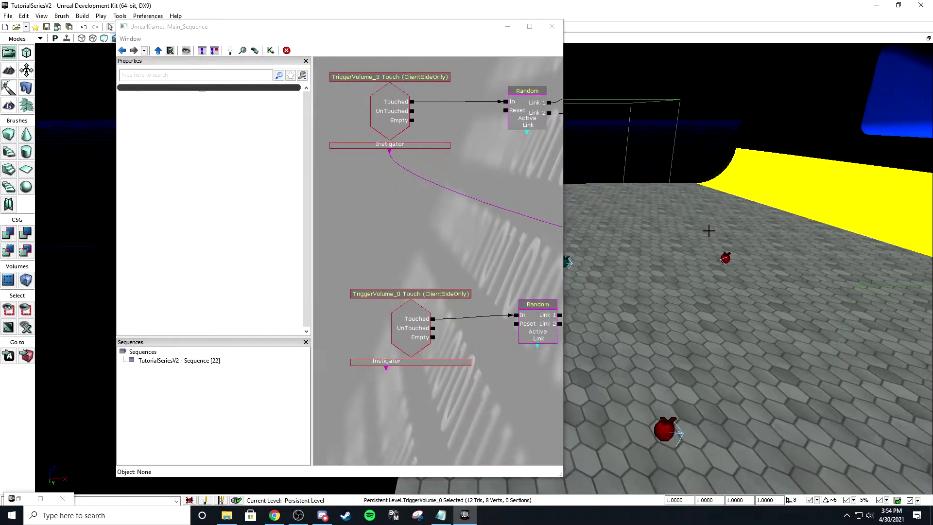
pyautogui.click(724, 258)
pyautogui.keyDown('ctrl'); pyautogui.click(666, 430); pyautogui.keyUp('ctrl')
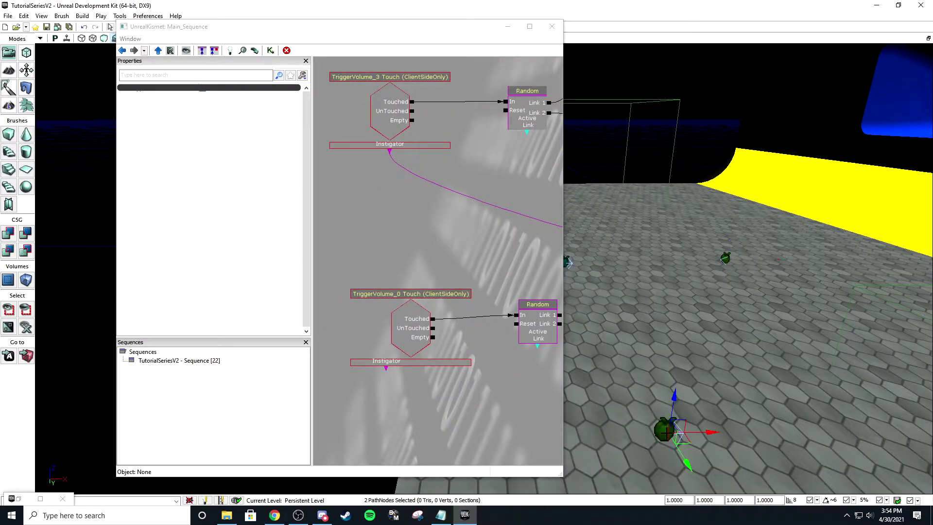
pyautogui.click(530, 27)
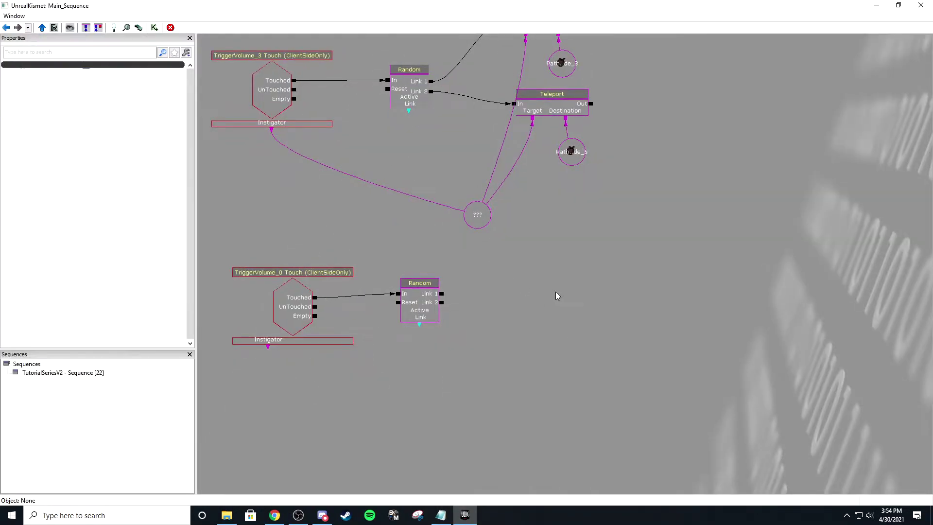
pyautogui.rightClick(618, 363)
pyautogui.click(651, 434)
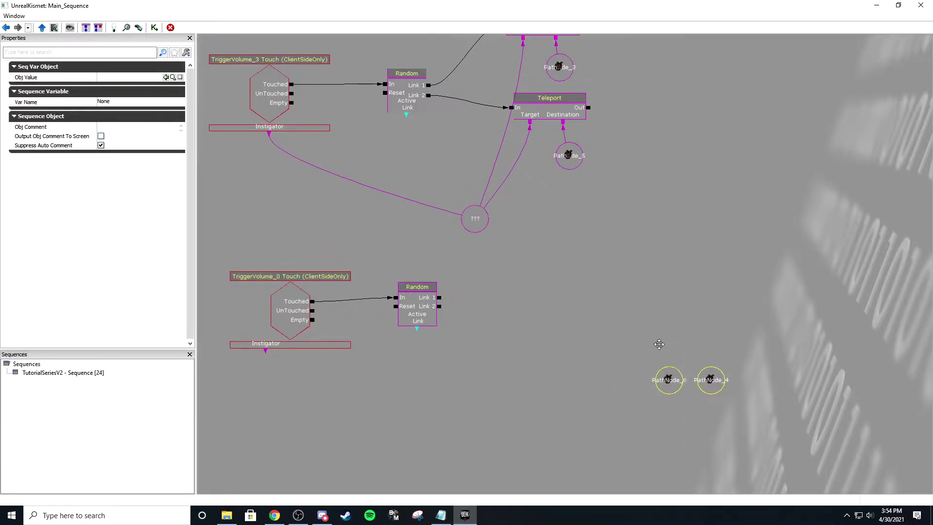
# Step: Add a Teleport actor action beside the lower Random and connect Random's Link 1 to its In
pyautogui.rightClick(464, 256)
pyautogui.moveTo(529, 262)
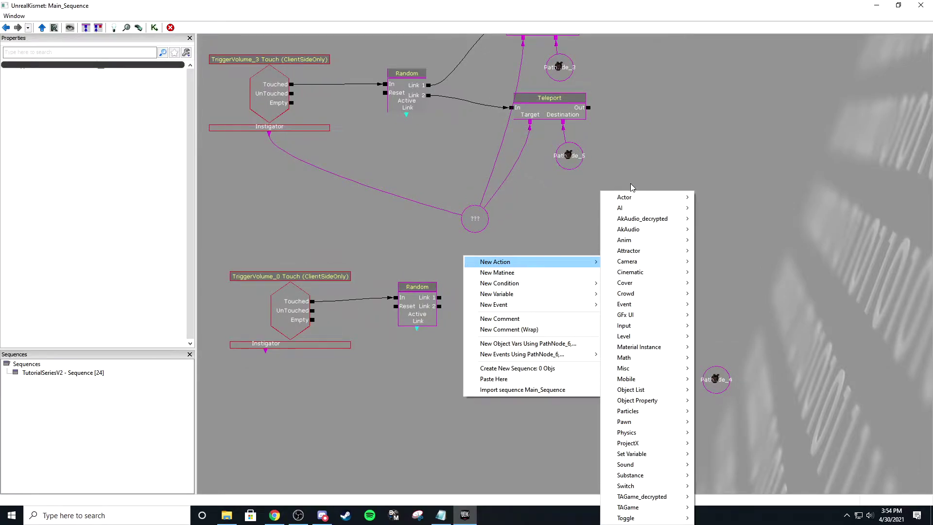
pyautogui.moveTo(648, 199)
pyautogui.click(724, 411)
pyautogui.keyDown('ctrl'); pyautogui.moveTo(510, 284); pyautogui.dragTo(552, 270); pyautogui.keyUp('ctrl')
pyautogui.moveTo(439, 297); pyautogui.dragTo(486, 284)
# Step: Create an object variable on the lower Touch event's Instigator and link the new Teleport's Target to it
pyautogui.rightClick(265, 349)
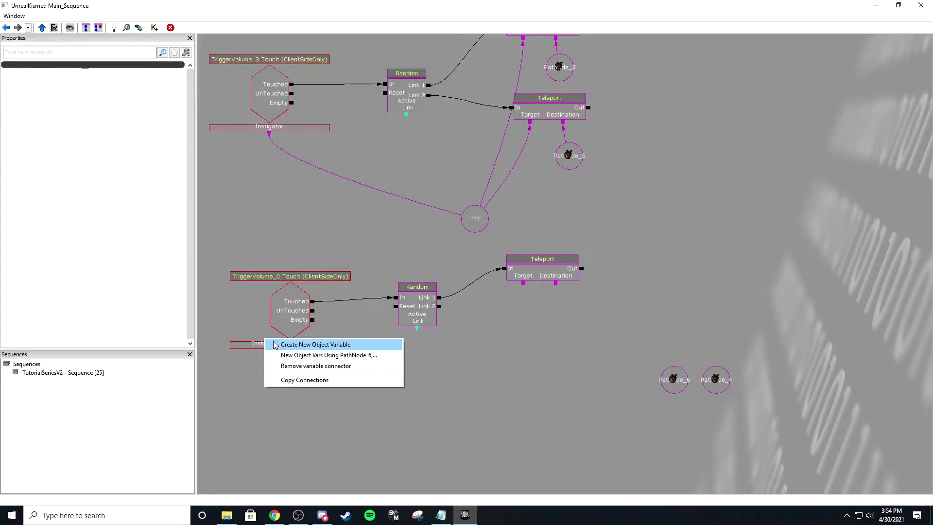
pyautogui.click(334, 344)
pyautogui.moveTo(523, 283); pyautogui.dragTo(369, 367)
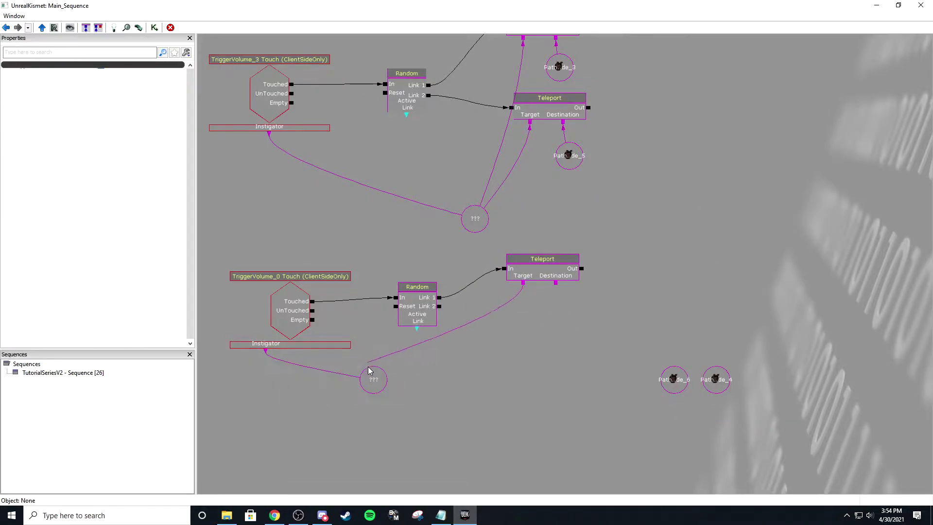
# Step: Duplicate the lower Teleport action beneath itself and connect the lower Random's Link 2 to the copy's In
pyautogui.click(534, 258)
pyautogui.hotkey('ctrl', 'c')
pyautogui.hotkey('ctrl', 'v')
pyautogui.keyDown('ctrl'); pyautogui.moveTo(593, 276); pyautogui.dragTo(443, 317); pyautogui.keyUp('ctrl')
# Step: Assign PathNode_6 as the upper new Teleport's Destination and PathNode_4 as the lower one's
pyautogui.click(678, 383)
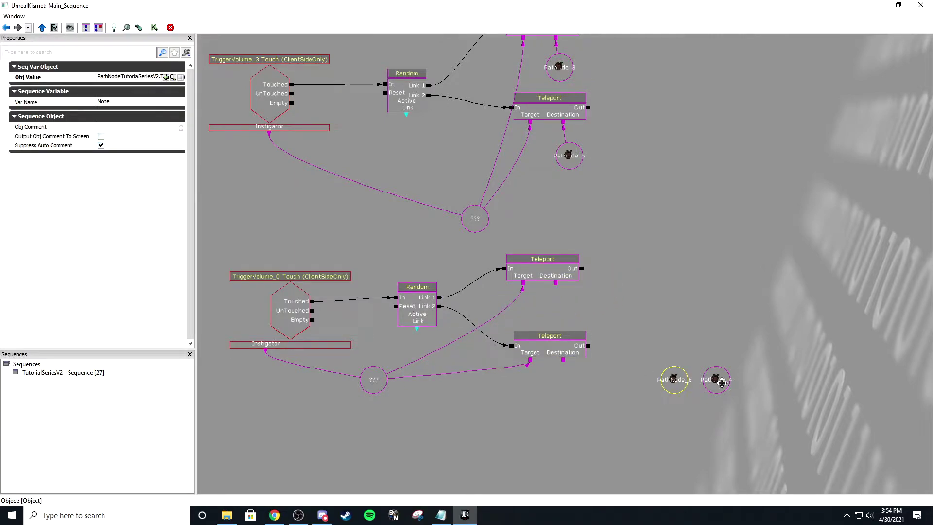
pyautogui.keyDown('ctrl'); pyautogui.moveTo(713, 384); pyautogui.dragTo(561, 391); pyautogui.keyUp('ctrl')
pyautogui.click(602, 316)
pyautogui.moveTo(544, 268); pyautogui.dragTo(547, 284)
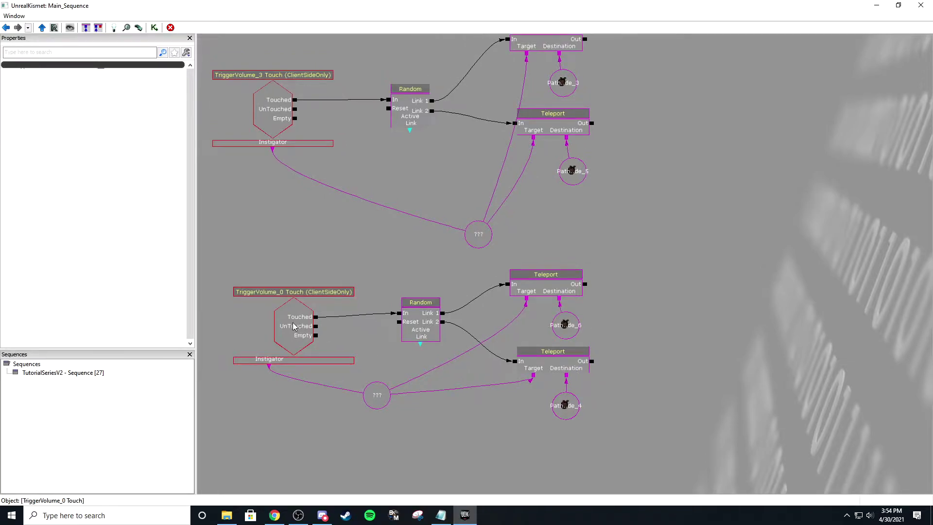
pyautogui.click(294, 326)
pyautogui.moveTo(267, 205); pyautogui.dragTo(269, 210)
pyautogui.click(358, 159)
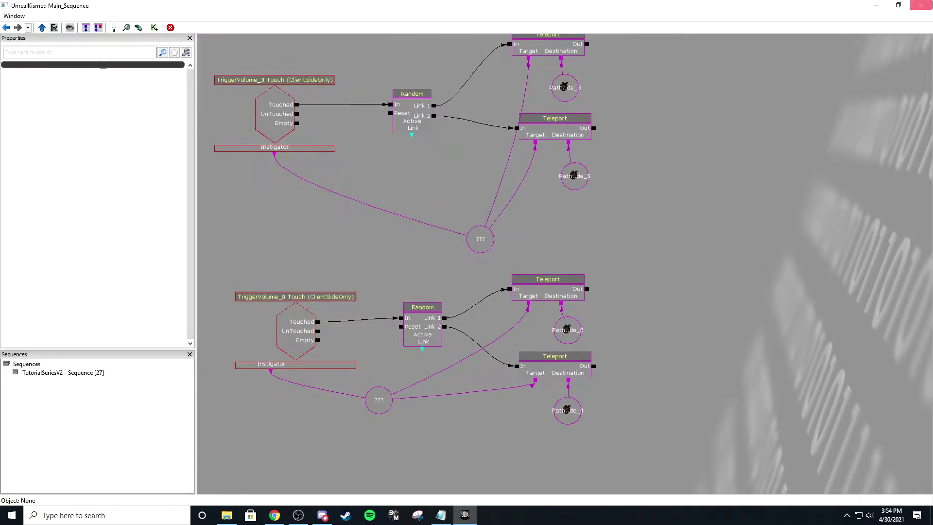
# Step: Return from Kismet to the level viewport and build a cube builder brush over the arena floor
pyautogui.click(878, 5)
pyautogui.moveTo(621, 182); pyautogui.dragTo(685, 168, button='right')
pyautogui.scroll(-5, 622, 183)
pyautogui.moveTo(621, 187); pyautogui.dragTo(676, 184, button='right')
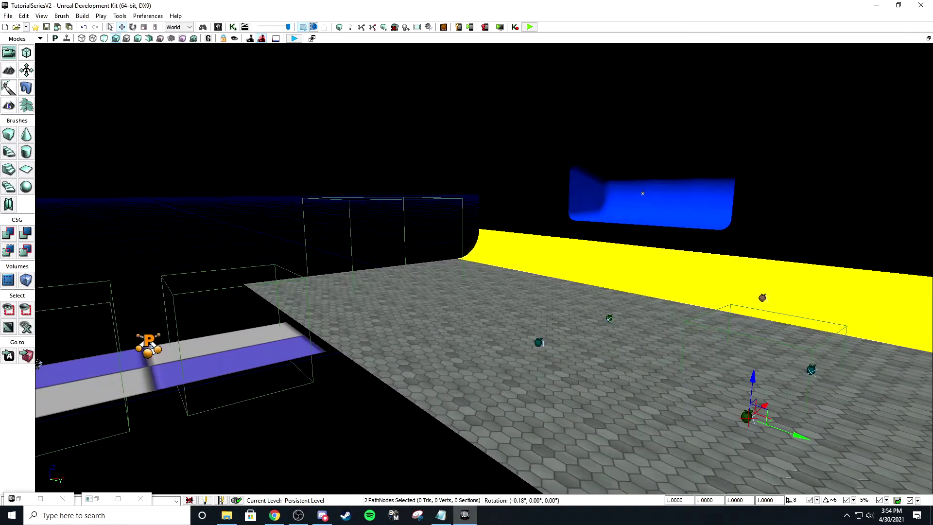
pyautogui.moveTo(465, 244)
pyautogui.mouseDown(button='right')
pyautogui.moveTo(489, 259)
pyautogui.moveTo(490, 248)
pyautogui.moveTo(478, 247)
pyautogui.moveTo(453, 258)
pyautogui.moveTo(517, 260)
pyautogui.moveTo(490, 249)
pyautogui.mouseUp(button='right')
pyautogui.click(472, 252)
pyautogui.press('w')
pyautogui.press('d')
pyautogui.press('a')
pyautogui.click(9, 138)
pyautogui.press('w')
pyautogui.click(513, 263)
pyautogui.press('q')
pyautogui.press('e')
pyautogui.press('s')
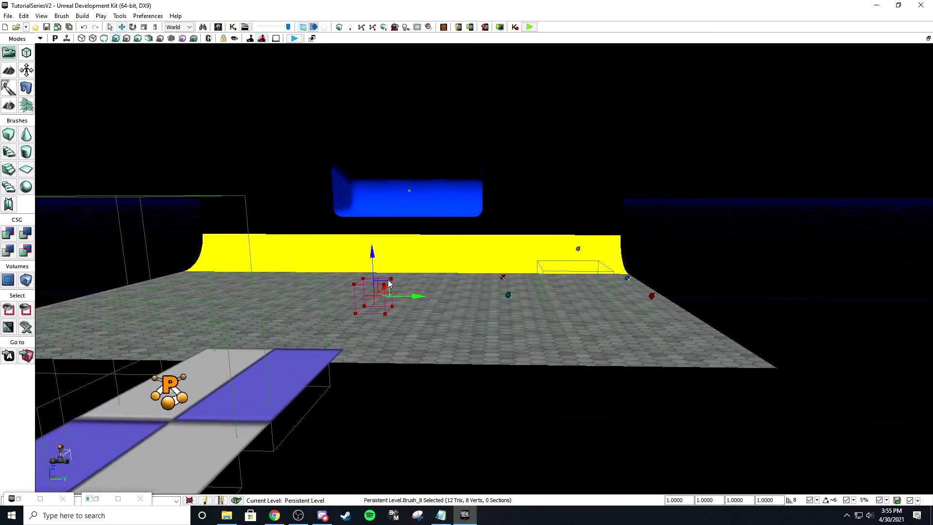
# Step: Move the cube brush off the arena floor and enlarge it uniformly to several times its original size
pyautogui.moveTo(700, 183)
pyautogui.mouseDown()
pyautogui.moveTo(828, 182)
pyautogui.moveTo(874, 156)
pyautogui.mouseUp()
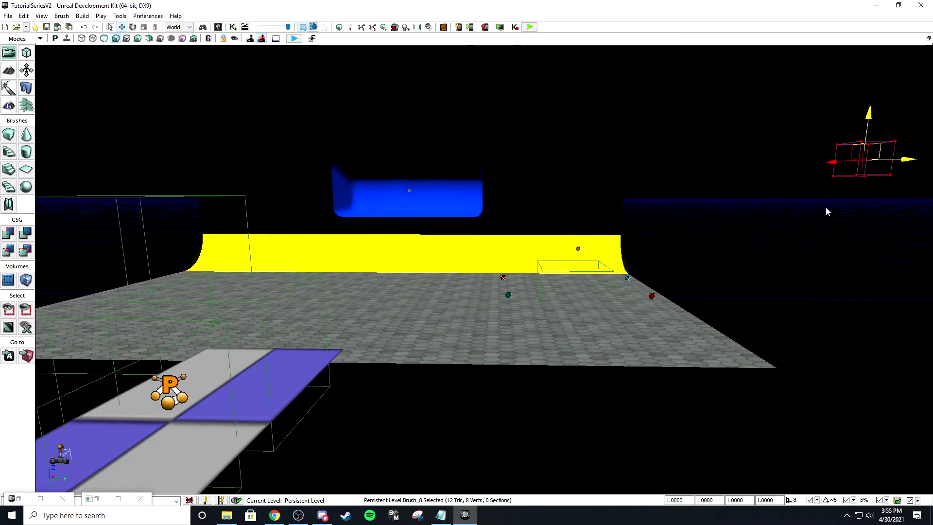
pyautogui.press('d')
pyautogui.moveTo(827, 210)
pyautogui.mouseDown(button='right')
pyautogui.moveTo(838, 190)
pyautogui.moveTo(782, 226)
pyautogui.moveTo(817, 215)
pyautogui.mouseUp(button='right')
pyautogui.press('e')
pyautogui.press('d')
pyautogui.scroll(3, 802, 221)
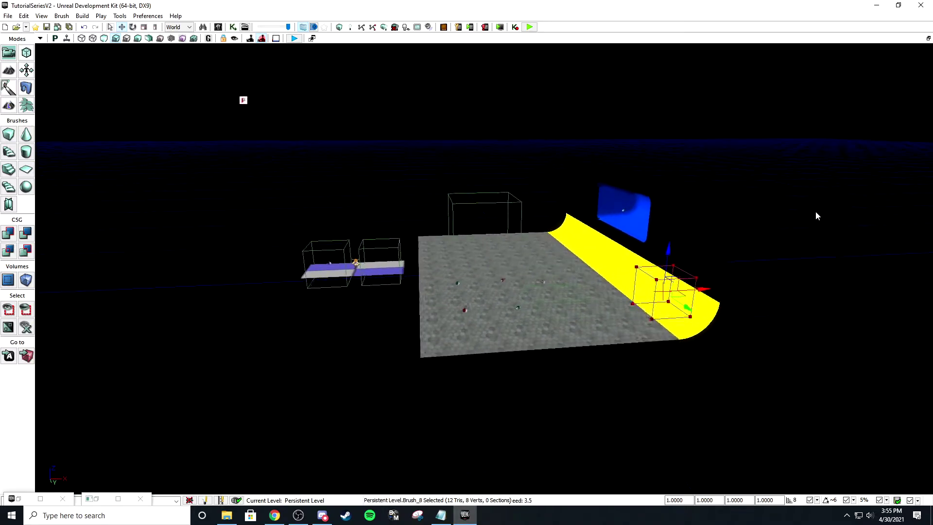
pyautogui.moveTo(658, 293); pyautogui.dragTo(658, 291)
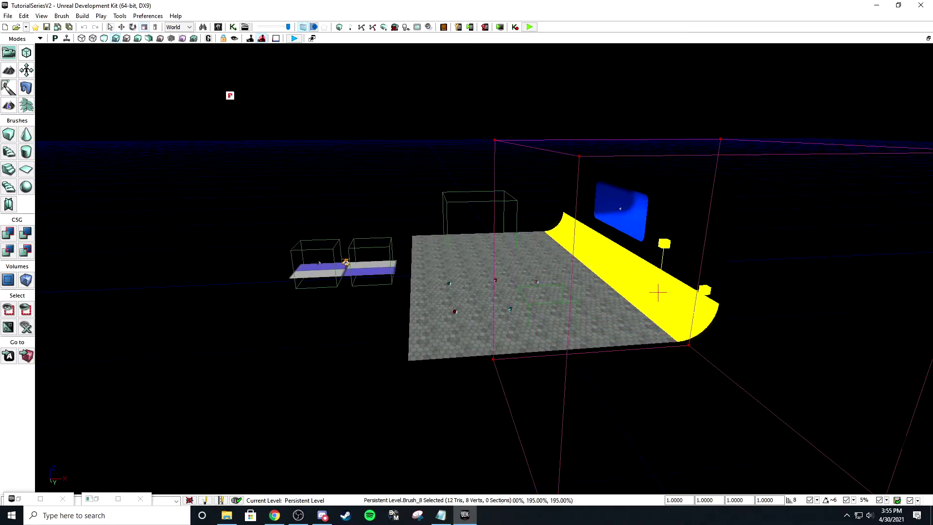
# Step: Reposition the enlarged cube brush well outside the arena, beyond the end of the yellow wall
pyautogui.press('a')
pyautogui.moveTo(657, 291)
pyautogui.mouseDown(button='right')
pyautogui.moveTo(762, 298)
pyautogui.moveTo(526, 257)
pyautogui.moveTo(425, 331)
pyautogui.moveTo(490, 347)
pyautogui.moveTo(505, 335)
pyautogui.mouseUp(button='right')
pyautogui.press('q')
pyautogui.press('e')
pyautogui.press('d')
pyautogui.press('space')
pyautogui.press('space')
pyautogui.moveTo(514, 210); pyautogui.dragTo(623, 209)
pyautogui.moveTo(619, 242); pyautogui.dragTo(568, 249, button='right')
pyautogui.press('a')
pyautogui.press('q')
pyautogui.press('w')
pyautogui.press('e')
pyautogui.press('e')
pyautogui.moveTo(464, 277); pyautogui.dragTo(431, 264, button='right')
pyautogui.press('e')
pyautogui.press('a')
pyautogui.moveTo(466, 335); pyautogui.dragTo(442, 272)
pyautogui.press('e')
pyautogui.moveTo(267, 191)
pyautogui.mouseDown(button='right')
pyautogui.moveTo(270, 214)
pyautogui.moveTo(365, 206)
pyautogui.mouseUp(button='right')
# Step: Create a GoalVolume_TA from the cube brush and hide the builder brush
pyautogui.click(26, 281)
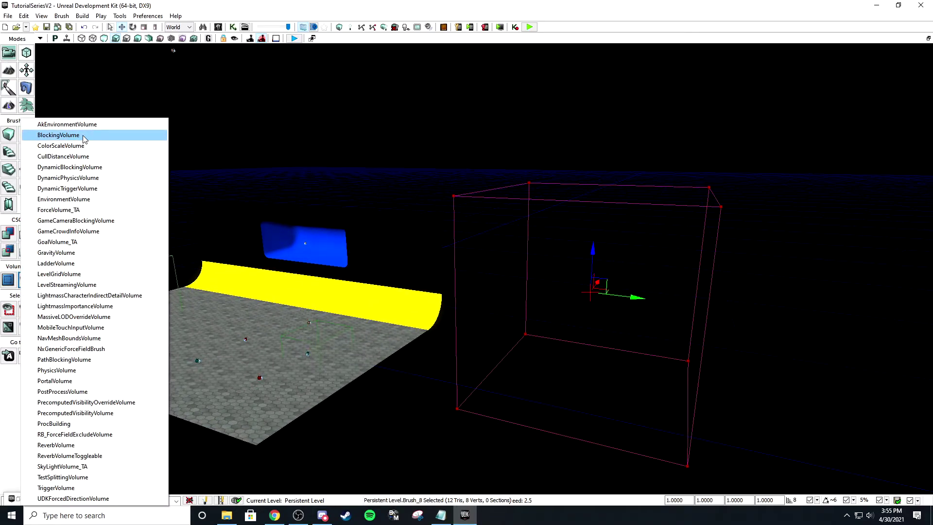
pyautogui.click(68, 243)
pyautogui.moveTo(361, 238); pyautogui.dragTo(377, 231, button='right')
pyautogui.press('b')
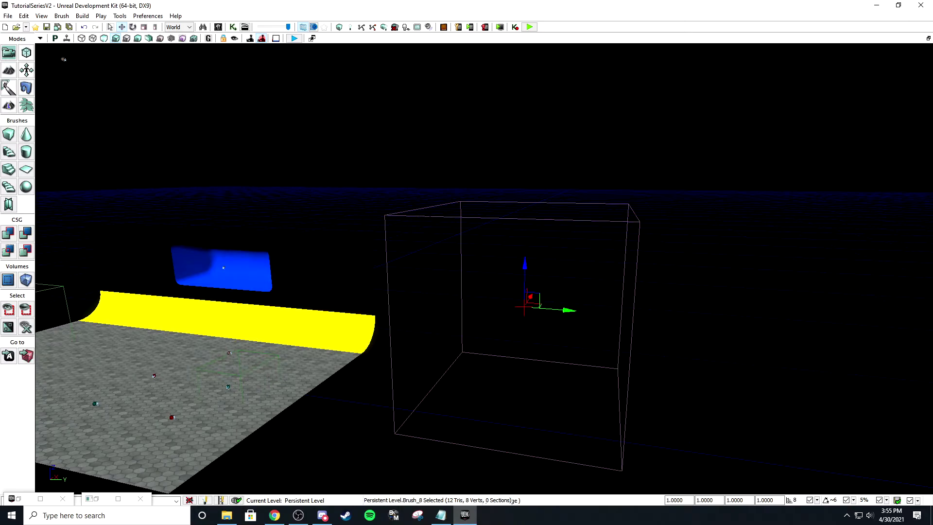
# Step: Add a PathNode to the level and move it into the middle of the new goal volume
pyautogui.click(430, 216)
pyautogui.moveTo(430, 217); pyautogui.dragTo(383, 143, button='right')
pyautogui.rightClick(383, 143)
pyautogui.moveTo(463, 415)
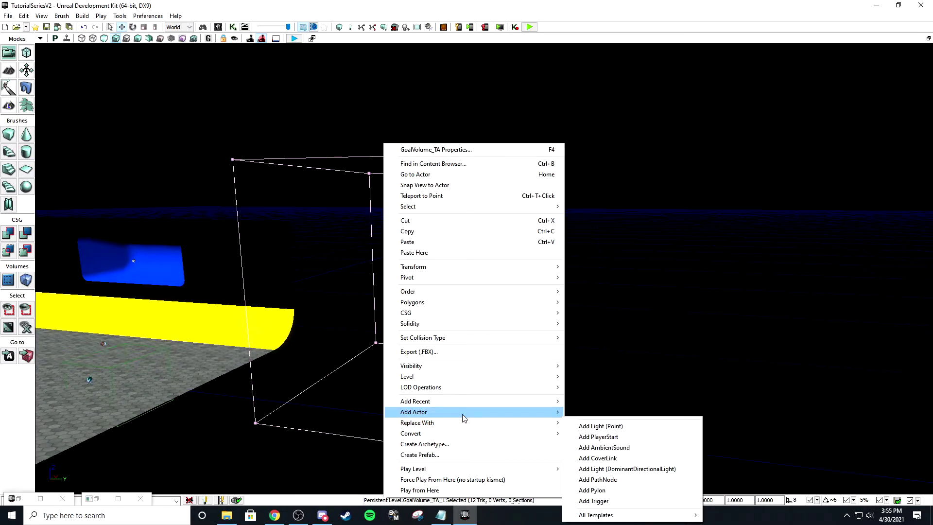
pyautogui.click(624, 464)
pyautogui.moveTo(424, 287); pyautogui.dragTo(379, 275, button='right')
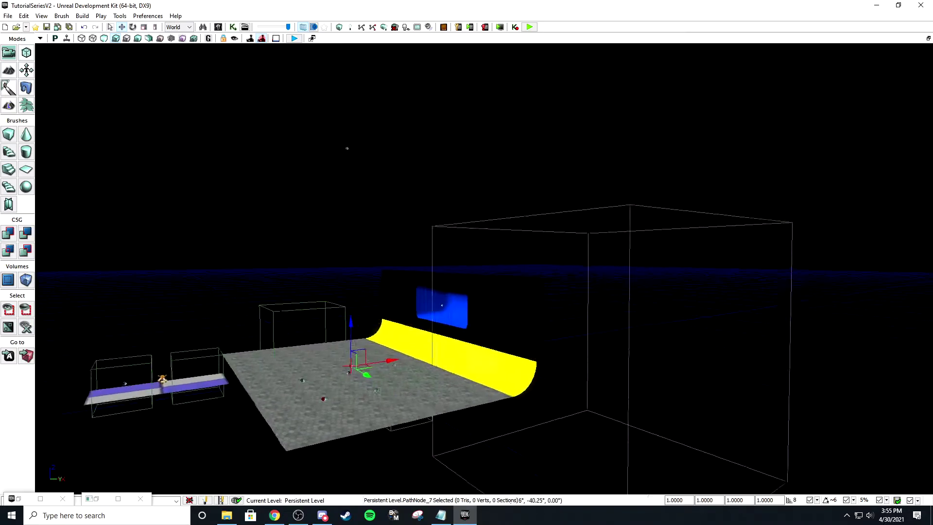
pyautogui.moveTo(398, 272); pyautogui.dragTo(782, 471)
pyautogui.moveTo(782, 470); pyautogui.dragTo(485, 385, button='right')
pyautogui.moveTo(484, 385); pyautogui.dragTo(495, 216)
pyautogui.moveTo(523, 265); pyautogui.dragTo(552, 278)
pyautogui.moveTo(552, 278); pyautogui.dragTo(401, 217, button='right')
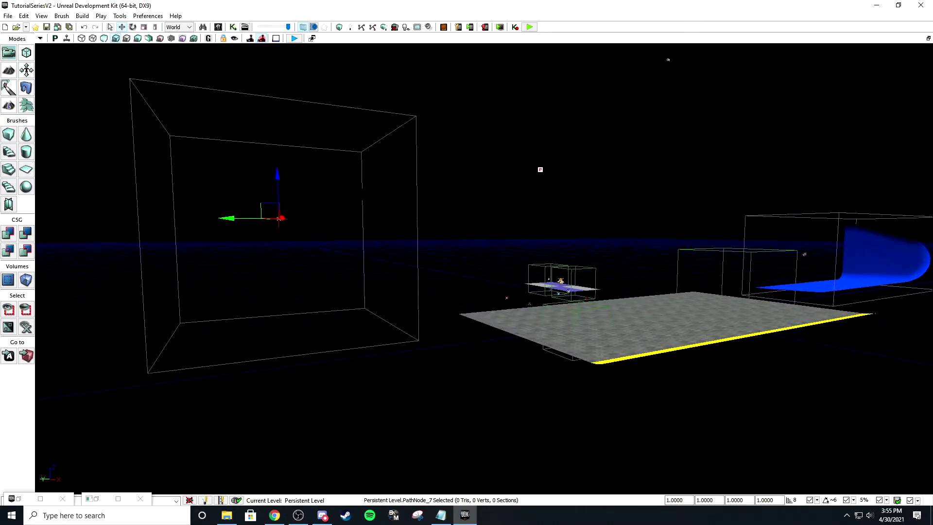
# Step: Set the new goal volume's Team Num to 1 in its properties
pyautogui.click(362, 193)
pyautogui.moveTo(362, 194); pyautogui.dragTo(415, 214, button='right')
pyautogui.press('F4')
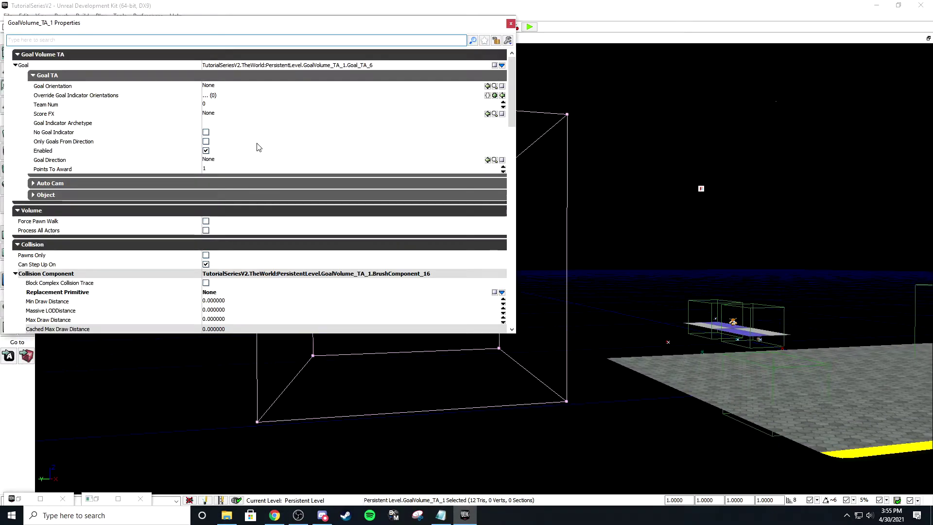
pyautogui.click(214, 104)
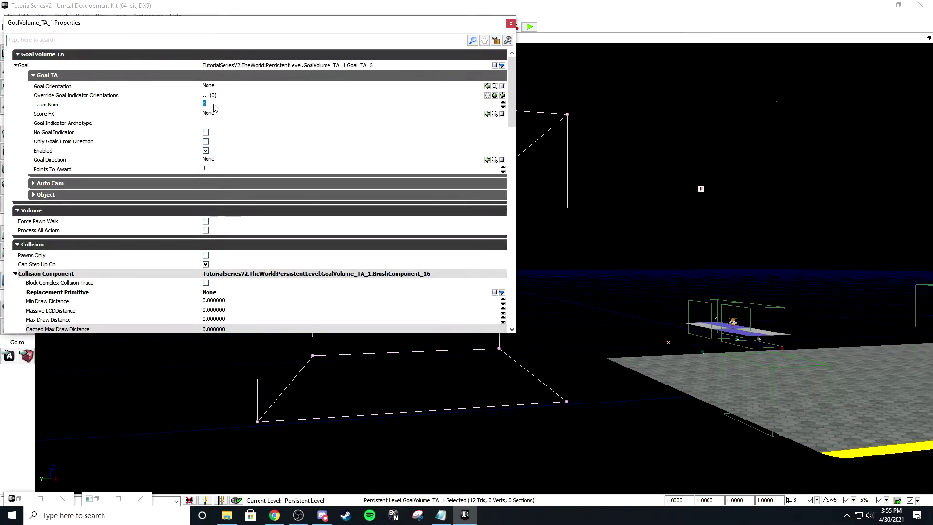
pyautogui.write('1')
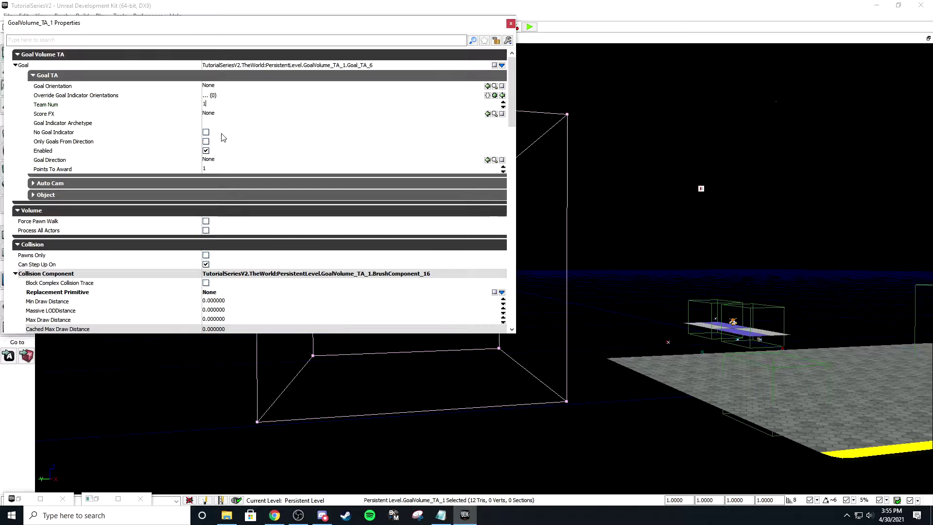
# Step: Enable No Goal Indicator for the team 1 goal volume and close its properties
pyautogui.click(206, 132)
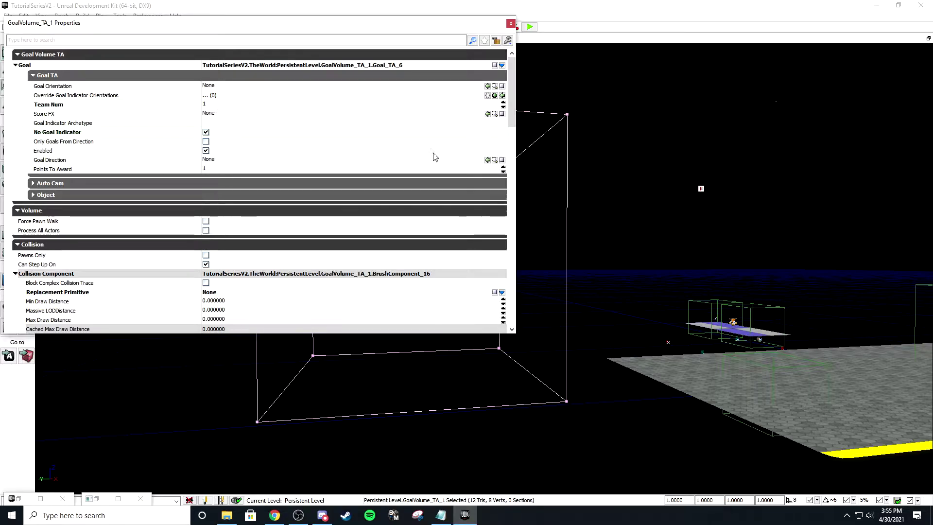
pyautogui.moveTo(573, 166); pyautogui.dragTo(458, 156, button='right')
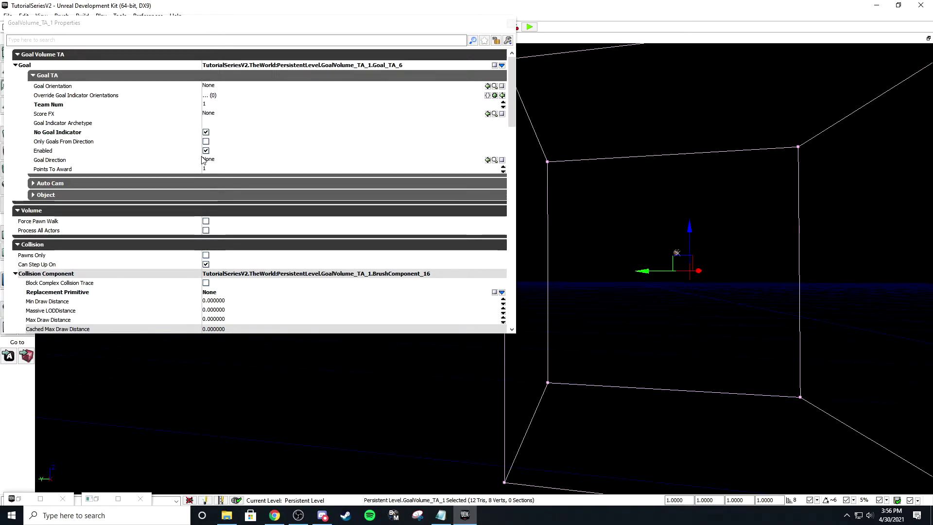
pyautogui.click(209, 125)
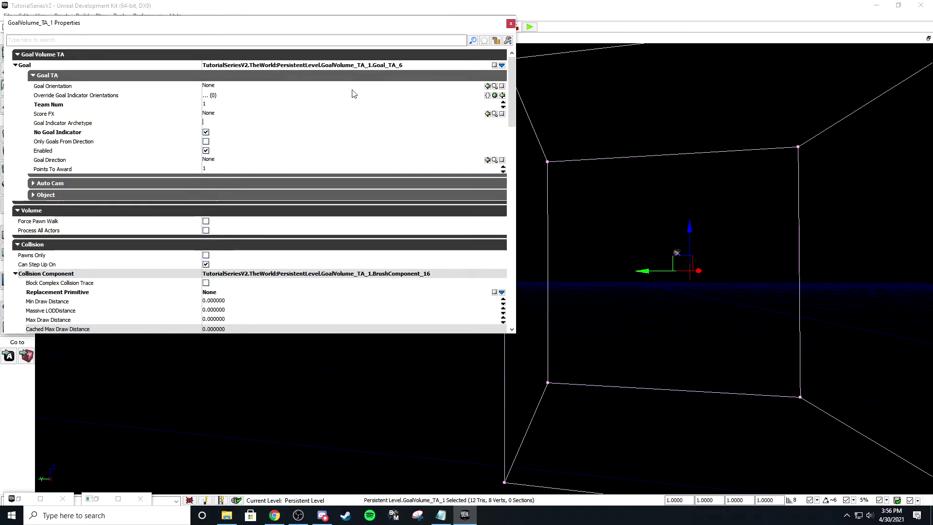
pyautogui.click(510, 23)
pyautogui.moveTo(515, 107); pyautogui.dragTo(583, 129, button='right')
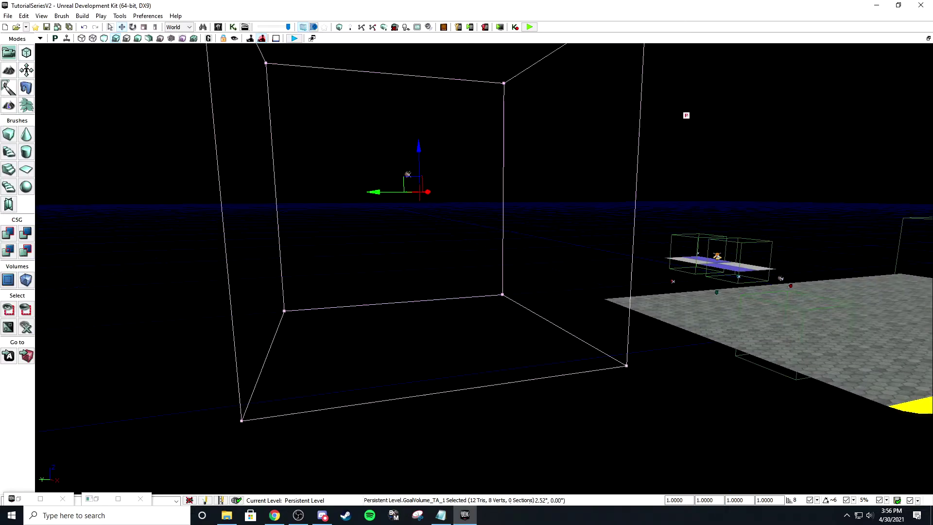
# Step: Select the trigger volume on the arena floor and show Kismet as a smaller window over part of the viewport
pyautogui.moveTo(475, 150); pyautogui.dragTo(488, 126, button='right')
pyautogui.click(376, 204)
pyautogui.moveTo(377, 204)
pyautogui.mouseDown(button='right')
pyautogui.moveTo(490, 238)
pyautogui.moveTo(418, 187)
pyautogui.moveTo(481, 187)
pyautogui.moveTo(573, 209)
pyautogui.moveTo(381, 214)
pyautogui.mouseUp(button='right')
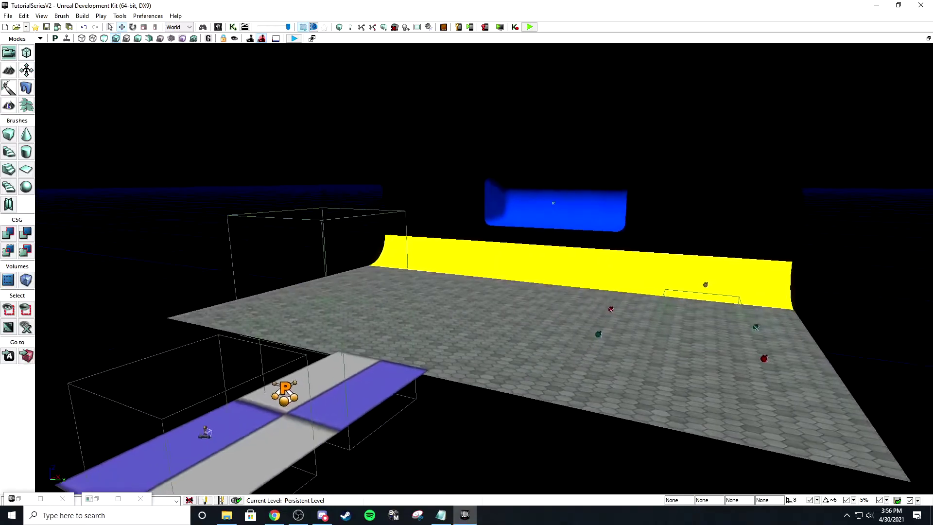
pyautogui.moveTo(479, 287); pyautogui.dragTo(529, 289, button='right')
pyautogui.press('w')
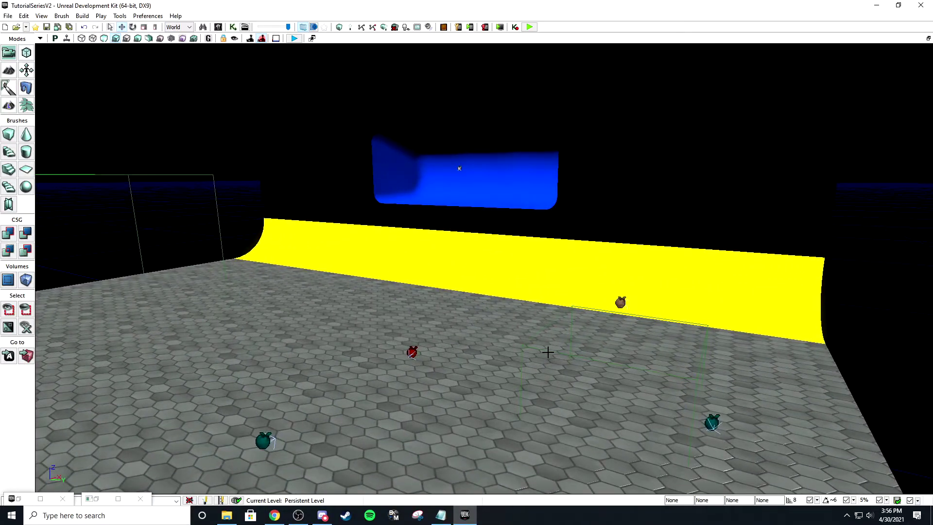
pyautogui.click(546, 349)
pyautogui.press('s')
pyautogui.moveTo(546, 348); pyautogui.dragTo(617, 321, button='right')
pyautogui.moveTo(770, 193); pyautogui.dragTo(98, 359)
pyautogui.click(119, 497)
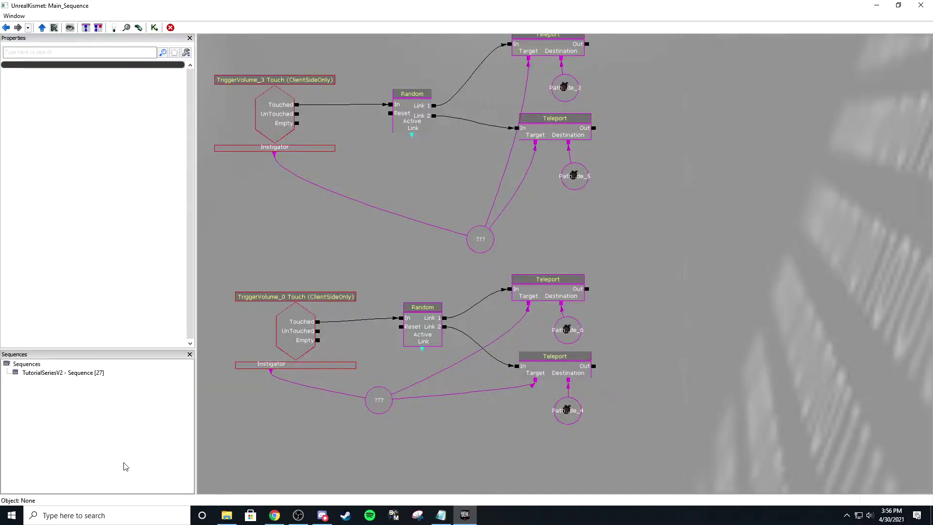
pyautogui.doubleClick(556, 4)
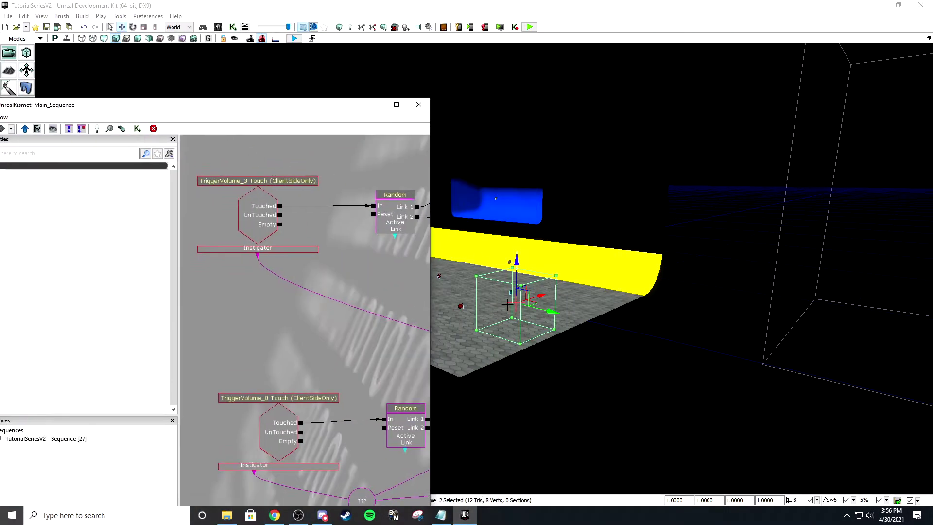
# Step: Find TriggerVolume_1 in UnrealKismet and move the Kismet window clear of the trigger volumes in the viewport
pyautogui.rightClick(504, 278)
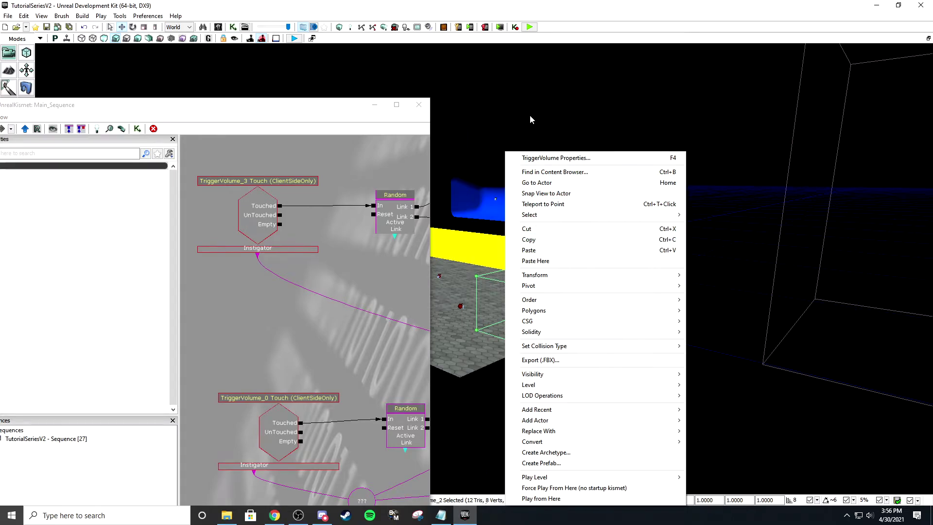
pyautogui.moveTo(529, 116); pyautogui.dragTo(494, 189, button='right')
pyautogui.rightClick(494, 185)
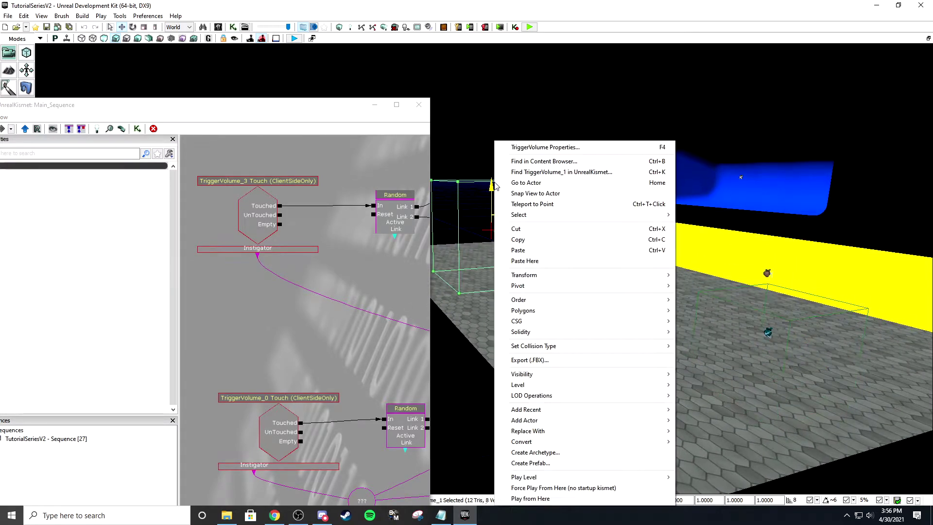
pyautogui.click(526, 173)
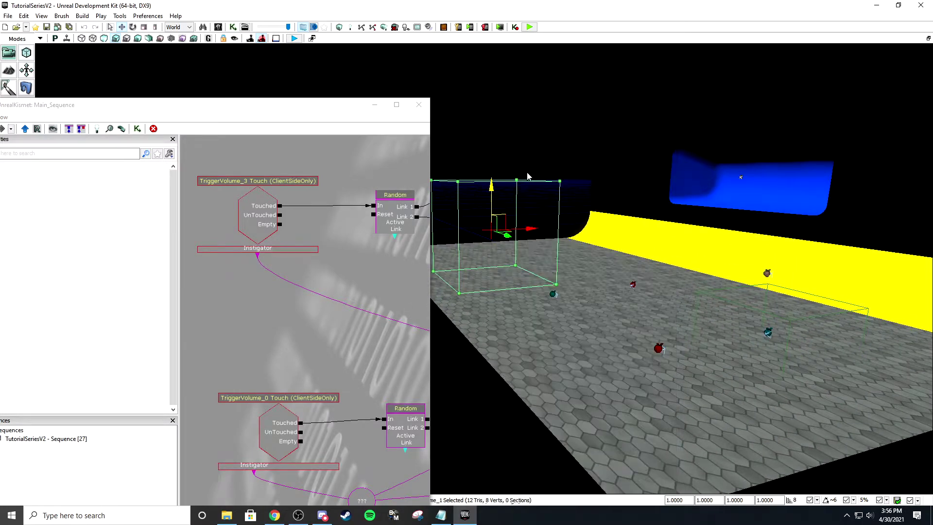
pyautogui.moveTo(258, 109); pyautogui.dragTo(322, 28)
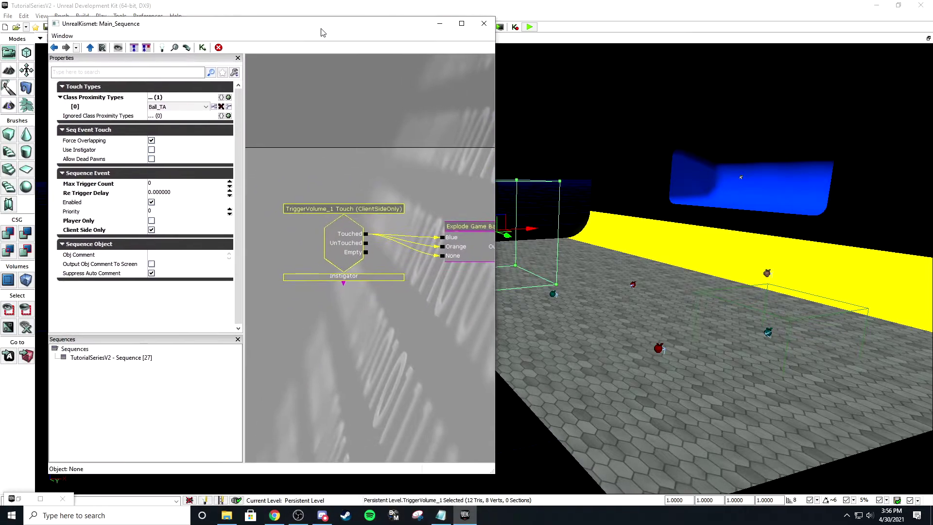
# Step: Examine the Explode Game Ball chain that starts from the TriggerVolume_1 touch event
pyautogui.moveTo(397, 198); pyautogui.dragTo(344, 166)
pyautogui.scroll(-3, 345, 168)
pyautogui.moveTo(384, 272); pyautogui.dragTo(359, 278)
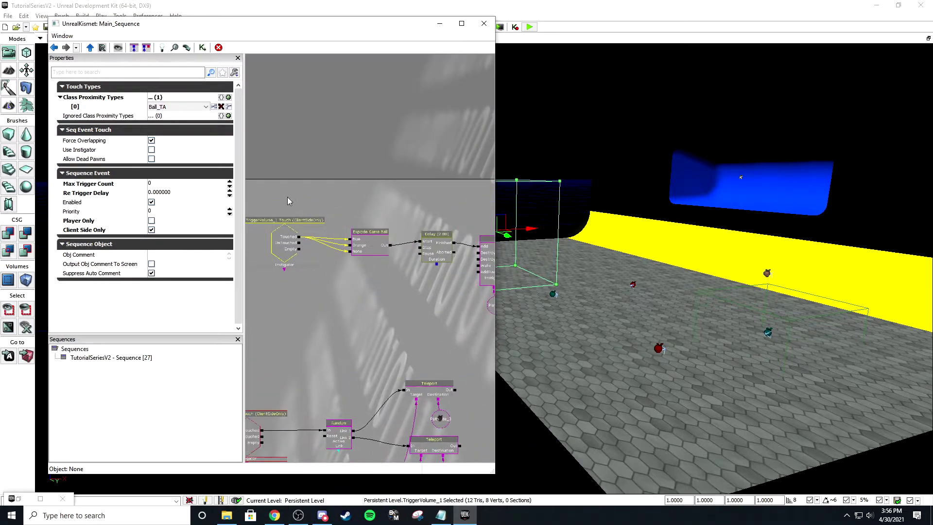
pyautogui.moveTo(455, 215); pyautogui.dragTo(438, 194)
pyautogui.scroll(-3, 428, 196)
pyautogui.scroll(4, 388, 197)
pyautogui.scroll(2, 393, 264)
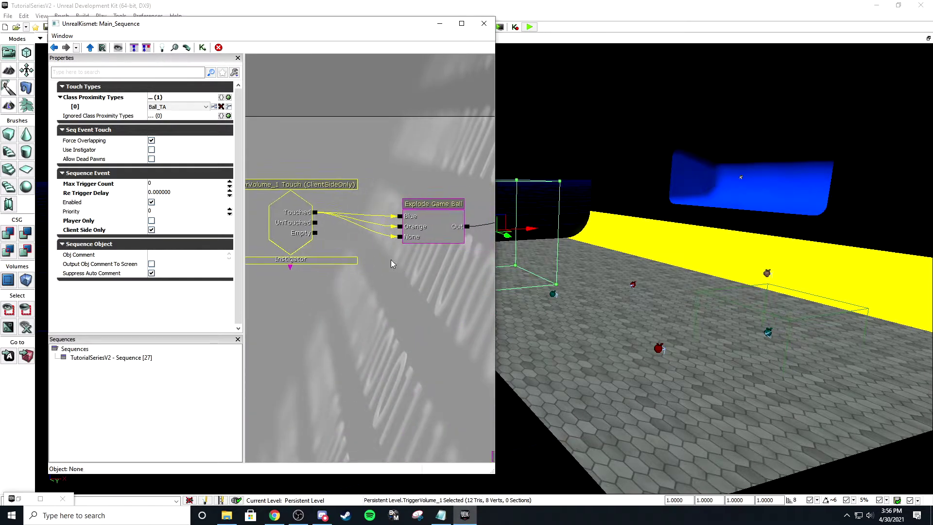
# Step: Create a Touch event from TriggerVolume_2 in an empty area of the Kismet sequence
pyautogui.rightClick(729, 297)
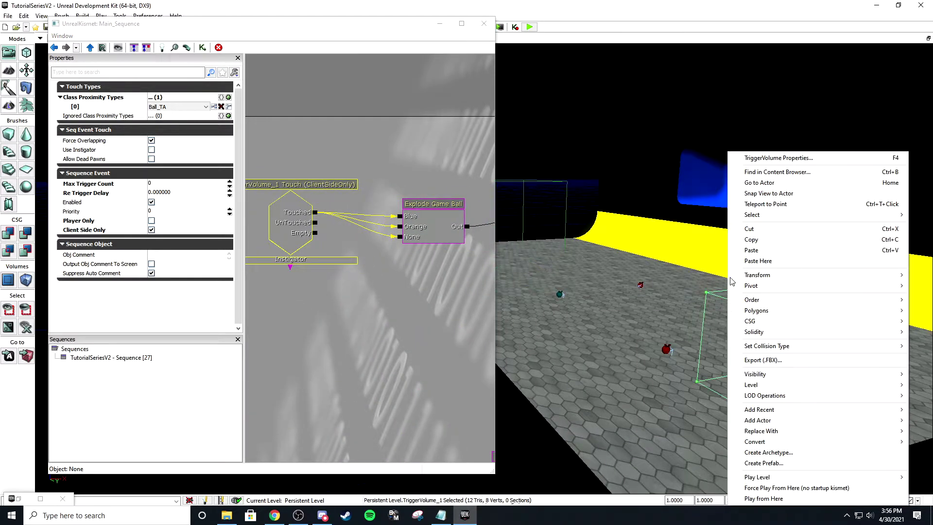
pyautogui.click(424, 292)
pyautogui.scroll(-5, 392, 270)
pyautogui.scroll(3, 391, 270)
pyautogui.moveTo(392, 270); pyautogui.dragTo(331, 203)
pyautogui.rightClick(331, 203)
pyautogui.moveTo(427, 278)
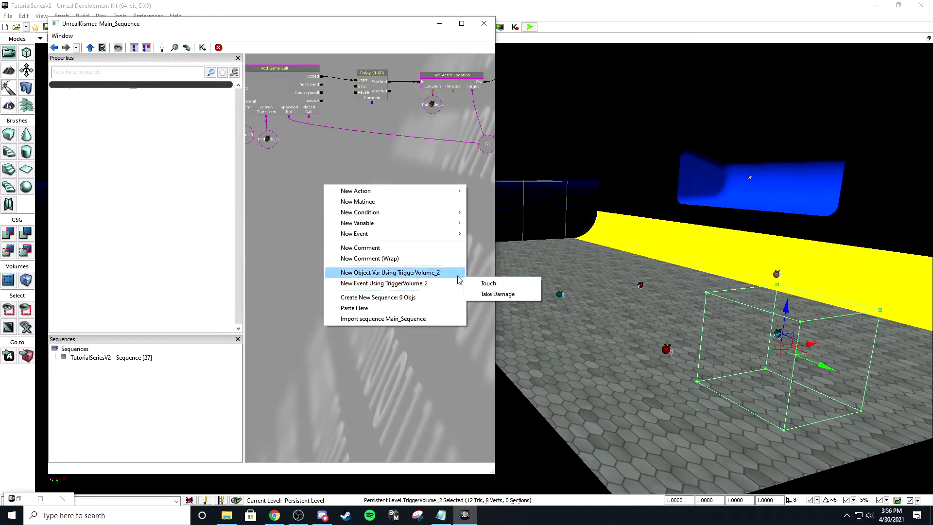
pyautogui.click(481, 279)
pyautogui.keyDown('ctrl'); pyautogui.moveTo(354, 231); pyautogui.dragTo(354, 251); pyautogui.keyUp('ctrl')
# Step: Set the TriggerVolume_2 touch event to Ball_TA, Max Trigger Count 0, Re Trigger Delay 0, Player Only off and Client Side Only on
pyautogui.moveTo(578, 250); pyautogui.dragTo(682, 234, button='right')
pyautogui.moveTo(366, 248); pyautogui.dragTo(327, 241)
pyautogui.scroll(3, 325, 240)
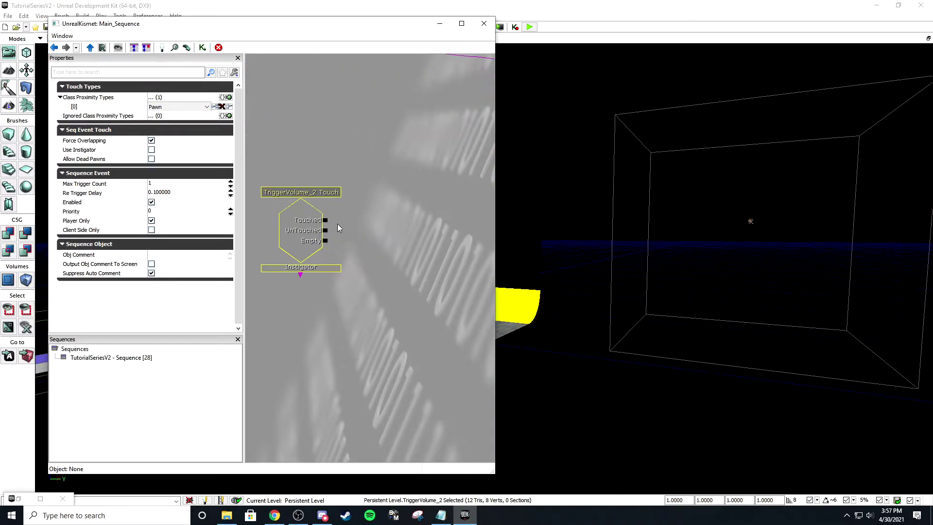
pyautogui.click(194, 107)
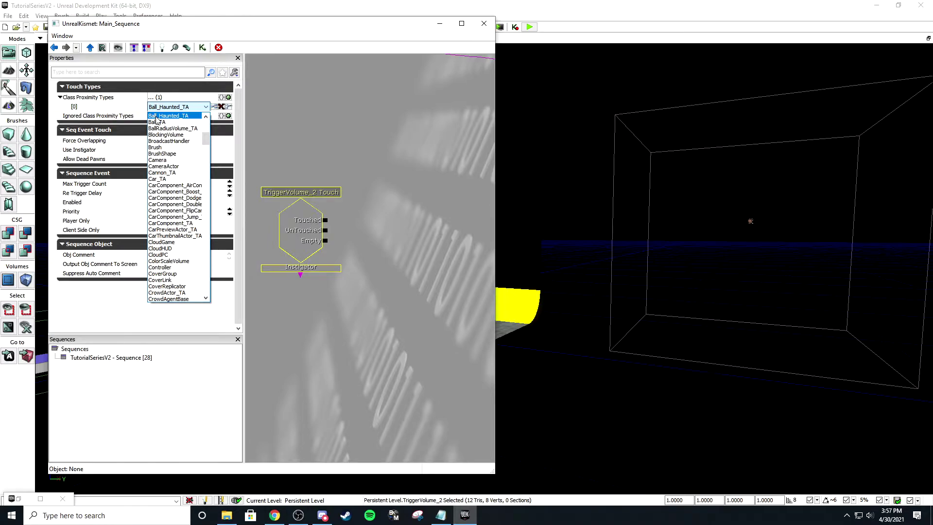
pyautogui.click(156, 122)
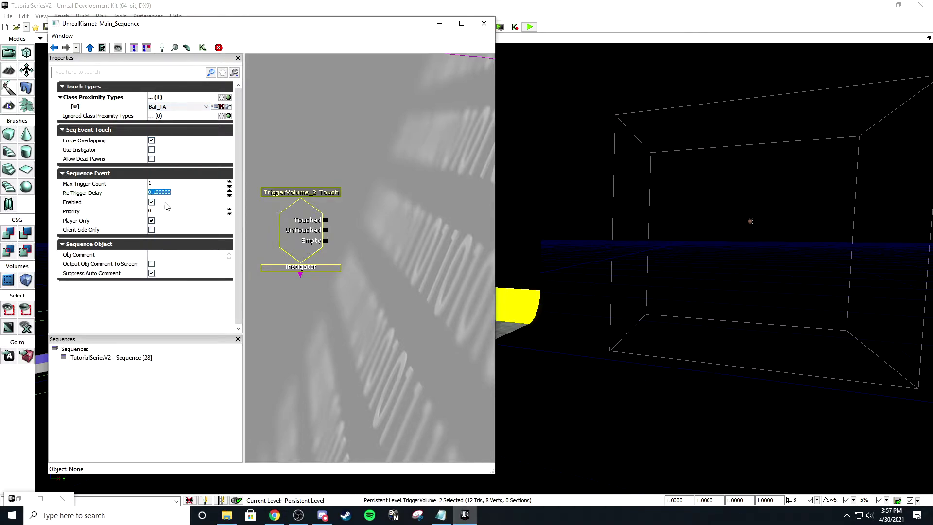
pyautogui.click(151, 229)
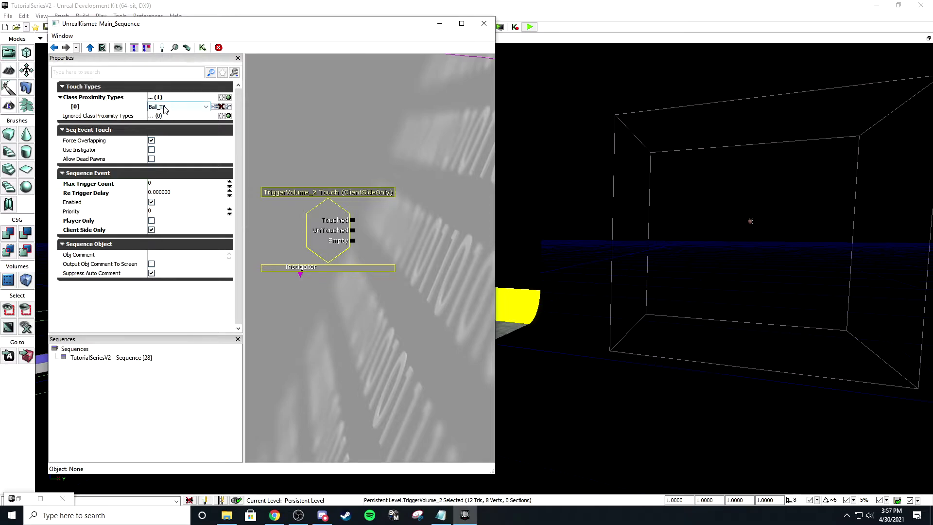
# Step: Create an empty object variable on the touch event's Instigator and place it below and beside the event
pyautogui.click(305, 284)
pyautogui.moveTo(305, 284); pyautogui.dragTo(322, 283)
pyautogui.click(335, 243)
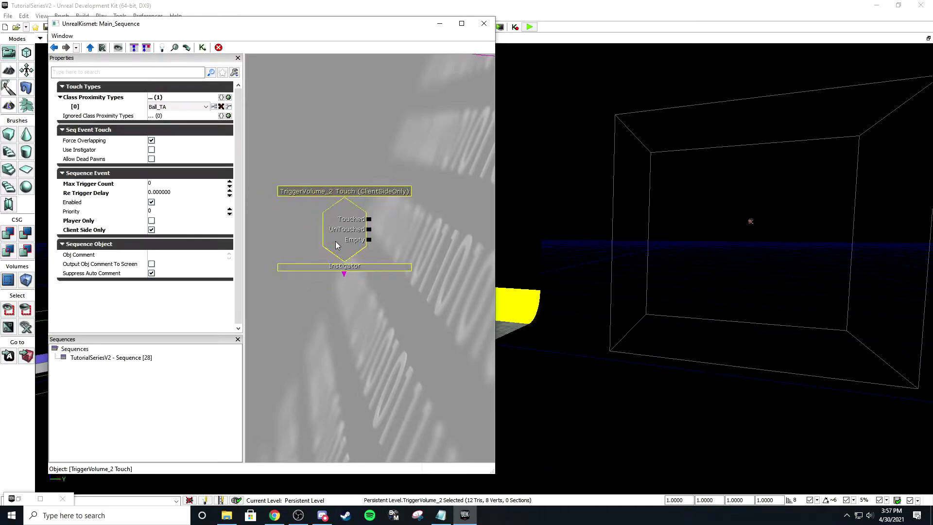
pyautogui.moveTo(412, 211); pyautogui.dragTo(376, 196)
pyautogui.click(349, 281)
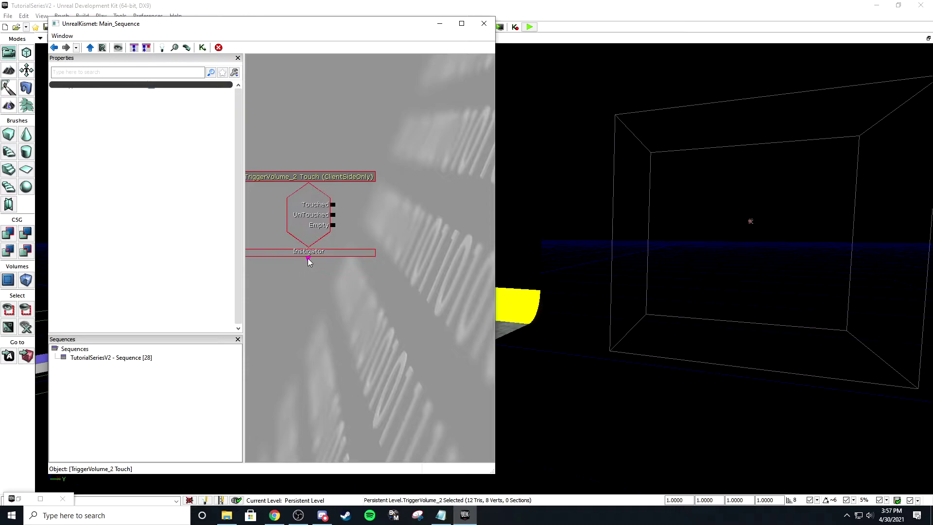
pyautogui.rightClick(308, 258)
pyautogui.click(313, 270)
pyautogui.keyDown('ctrl'); pyautogui.moveTo(314, 272); pyautogui.dragTo(379, 294); pyautogui.keyUp('ctrl')
pyautogui.click(378, 214)
# Step: Add a Teleport action, triggered by the event's Touched output, with the instigator variable as its Target
pyautogui.moveTo(343, 214); pyautogui.dragTo(283, 214)
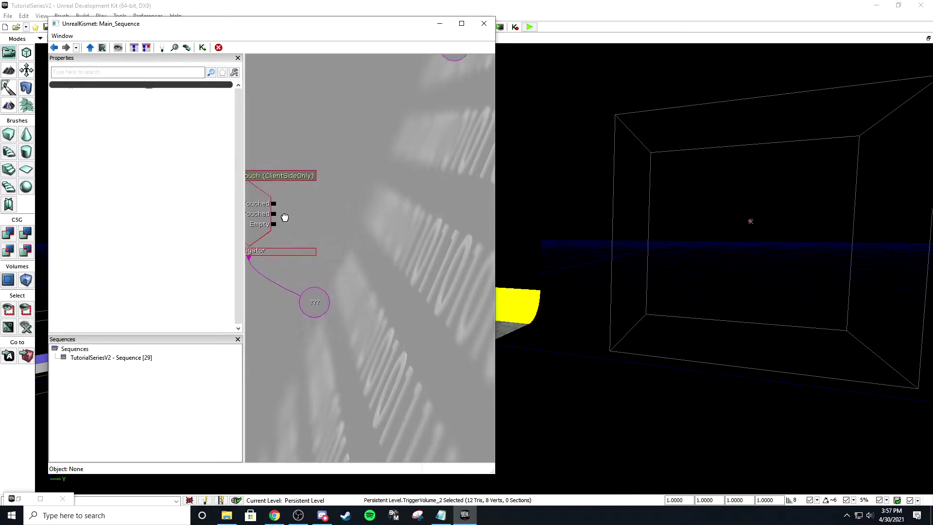
pyautogui.scroll(-2, 288, 206)
pyautogui.rightClick(312, 189)
pyautogui.moveTo(380, 195)
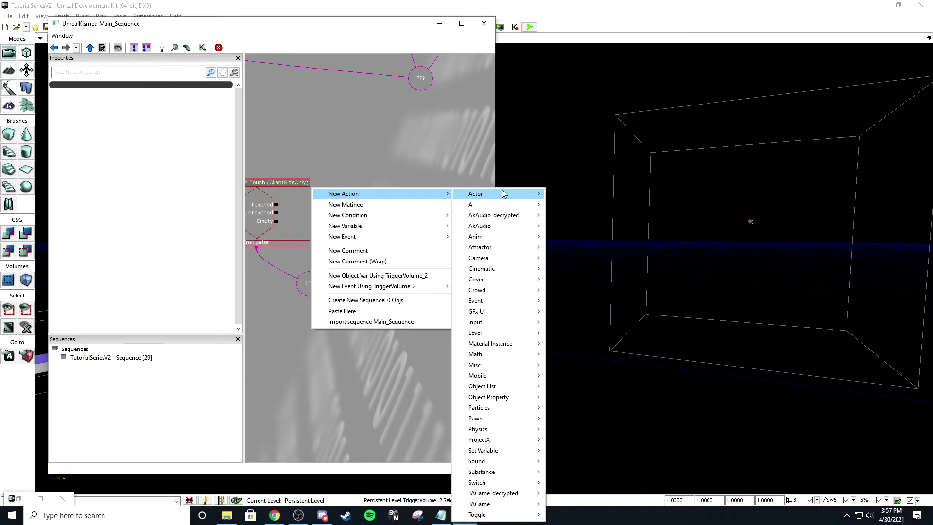
pyautogui.moveTo(502, 193)
pyautogui.click(615, 408)
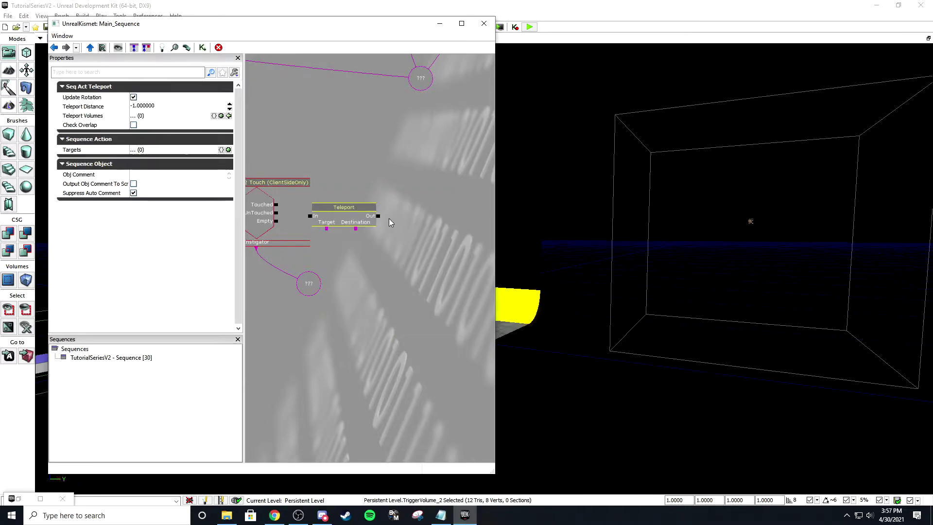
pyautogui.keyDown('ctrl'); pyautogui.moveTo(389, 222); pyautogui.dragTo(422, 220); pyautogui.keyUp('ctrl')
pyautogui.moveTo(276, 205); pyautogui.dragTo(302, 206)
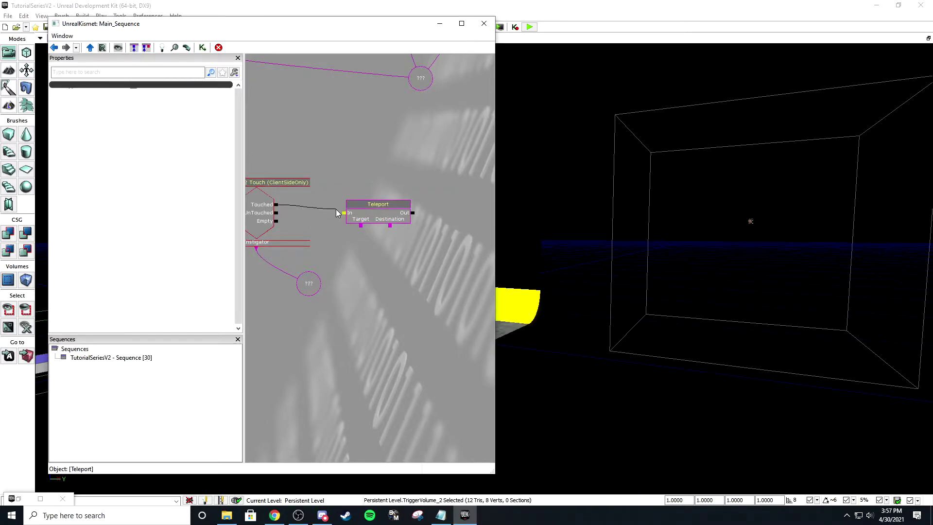
pyautogui.moveTo(362, 222); pyautogui.dragTo(312, 287)
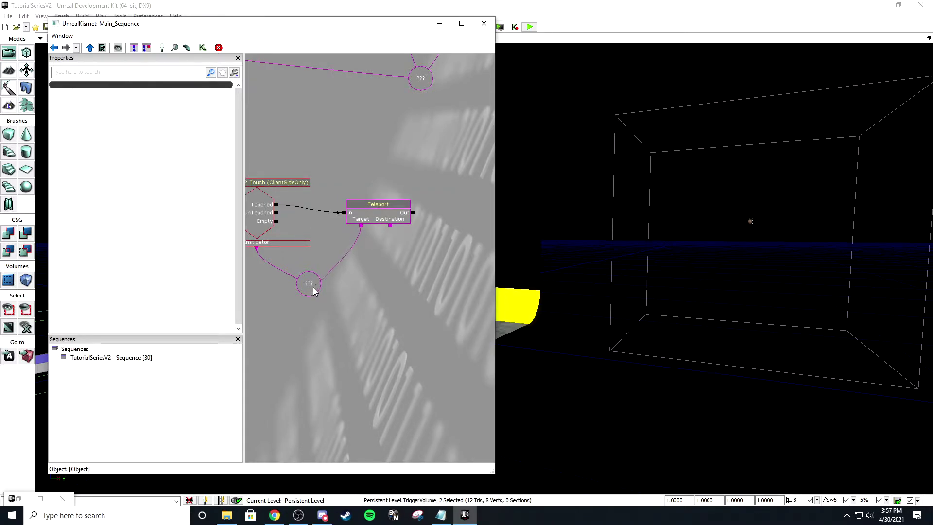
# Step: Assign the path node inside the new goal volume as the Teleport action's Destination and place its variable below the action
pyautogui.click(758, 221)
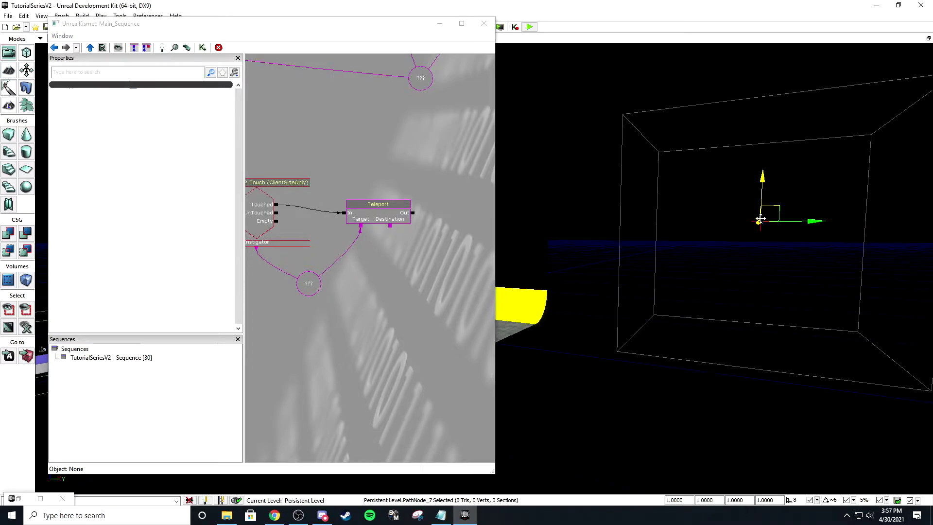
pyautogui.rightClick(390, 226)
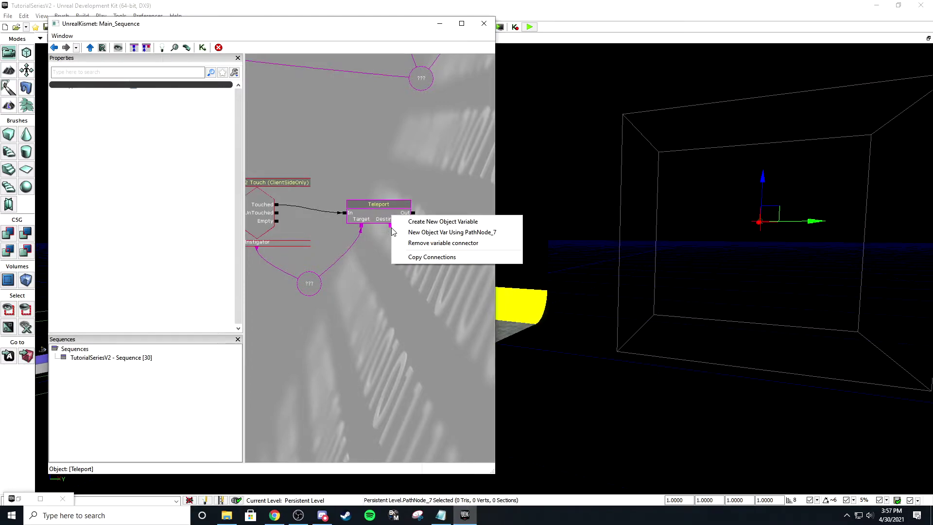
pyautogui.click(416, 233)
pyautogui.moveTo(395, 237); pyautogui.dragTo(400, 251)
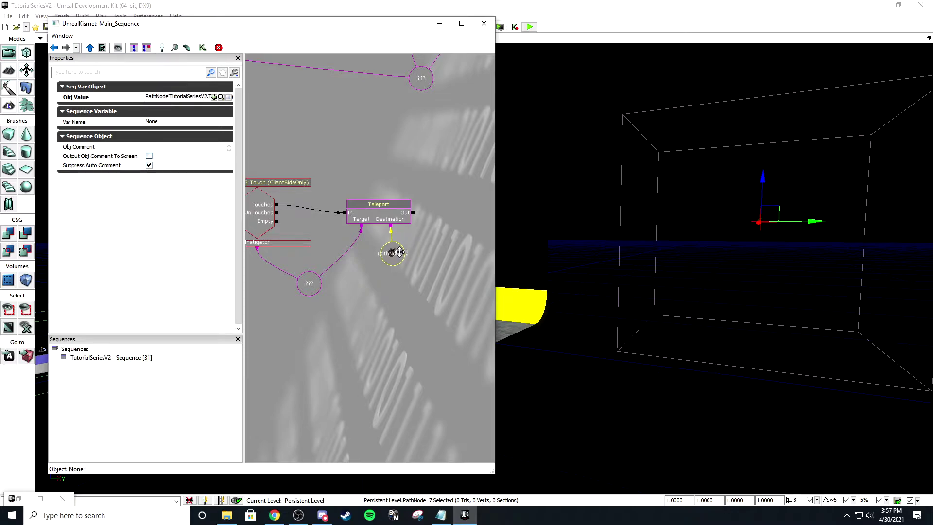
pyautogui.rightClick(391, 226)
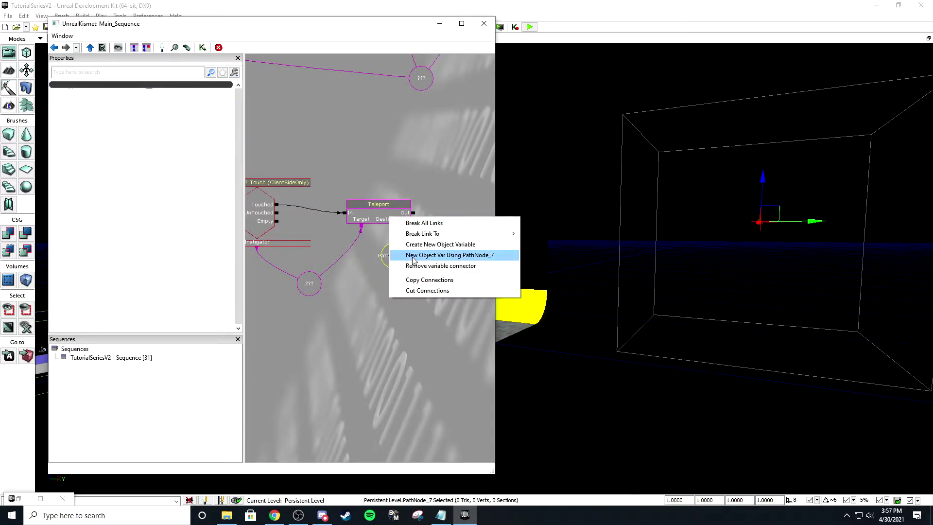
pyautogui.click(319, 280)
# Step: Review the settings of the new Teleport action and its TriggerVolume_2 touch event
pyautogui.moveTo(573, 248); pyautogui.dragTo(525, 216, button='right')
pyautogui.moveTo(696, 178); pyautogui.dragTo(727, 211, button='right')
pyautogui.moveTo(378, 209); pyautogui.dragTo(382, 204)
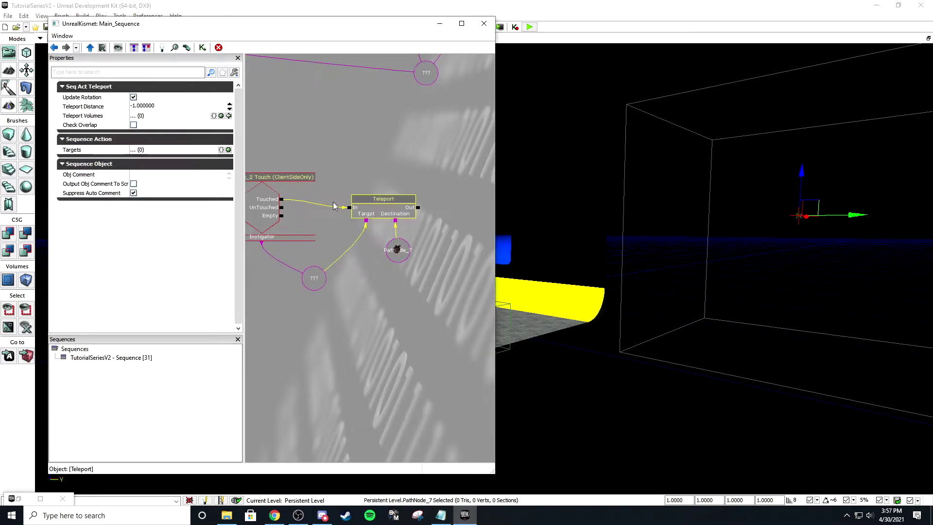
pyautogui.click(261, 202)
pyautogui.moveTo(602, 209); pyautogui.dragTo(566, 216, button='right')
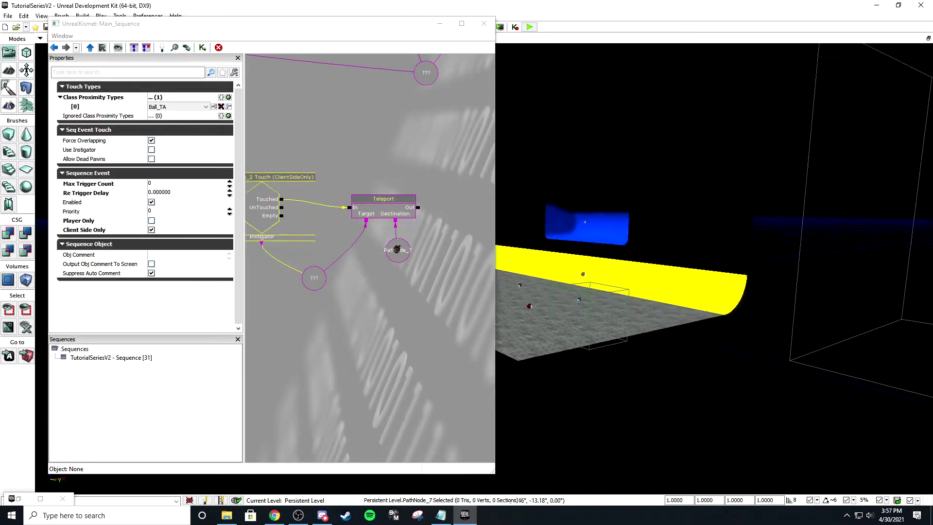
# Step: Select TriggerVolume_2 in the arena and search its properties for physics options
pyautogui.moveTo(631, 278); pyautogui.dragTo(553, 195, button='right')
pyautogui.click(559, 207)
pyautogui.click(564, 227)
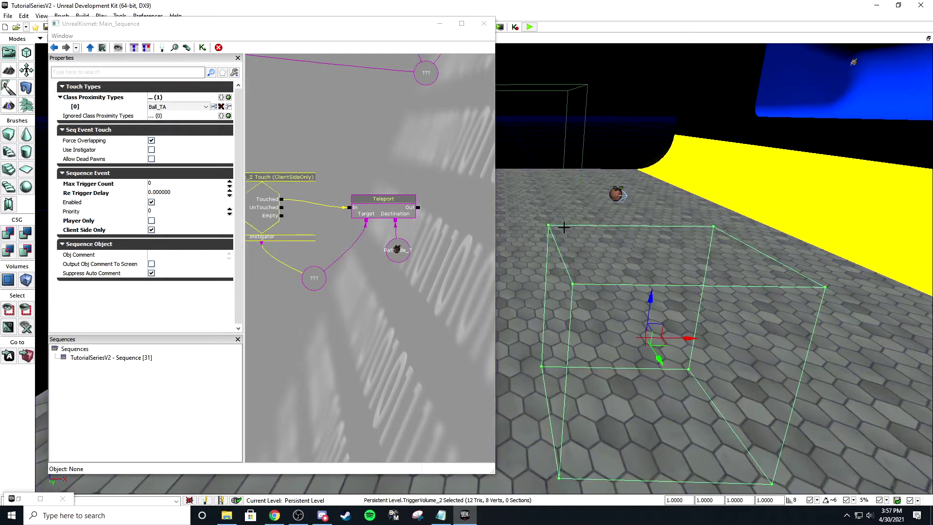
pyautogui.doubleClick(563, 227)
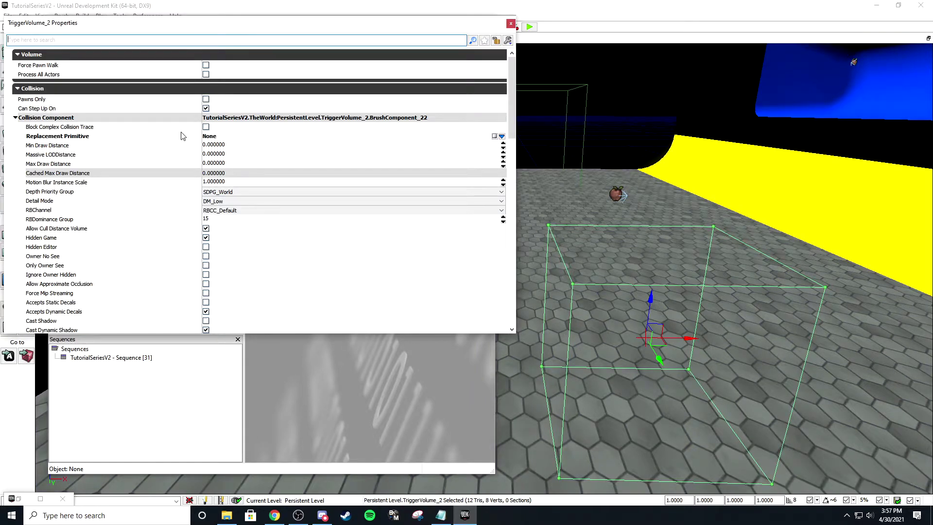
pyautogui.write('phys')
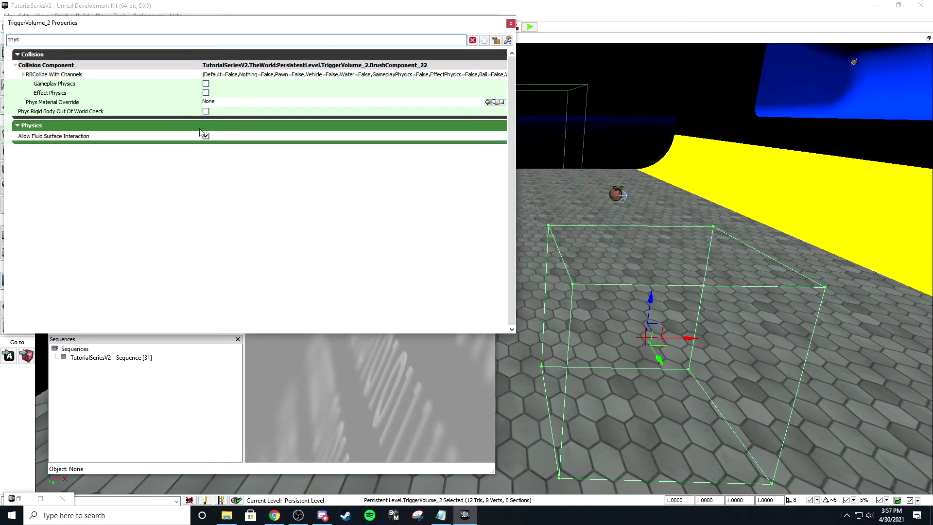
pyautogui.click(472, 40)
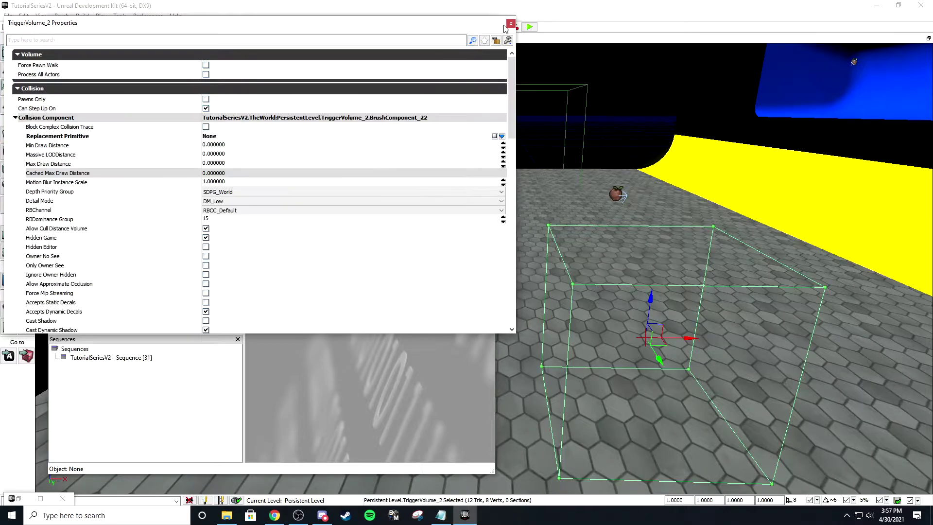
pyautogui.click(510, 23)
# Step: Convert TriggerVolume_2 to a DynamicTriggerVolume and select the converted volume
pyautogui.rightClick(563, 266)
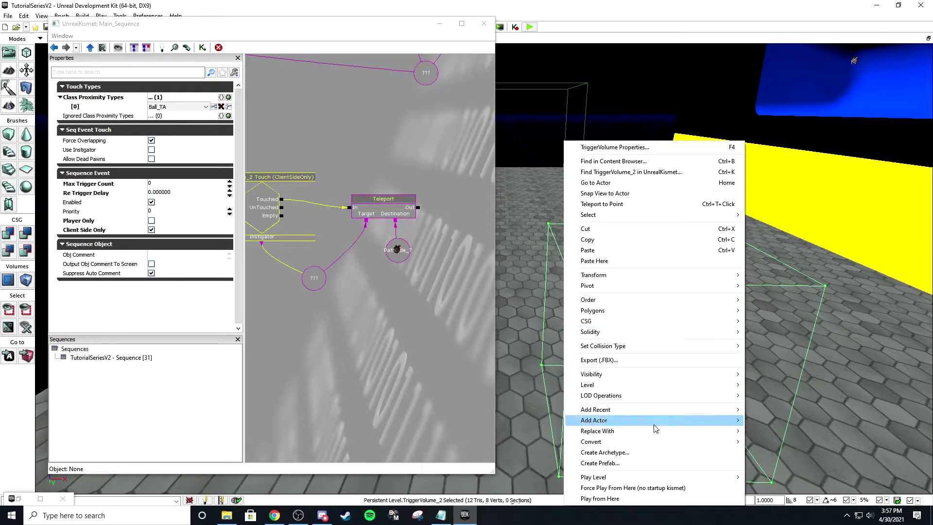
pyautogui.moveTo(643, 442)
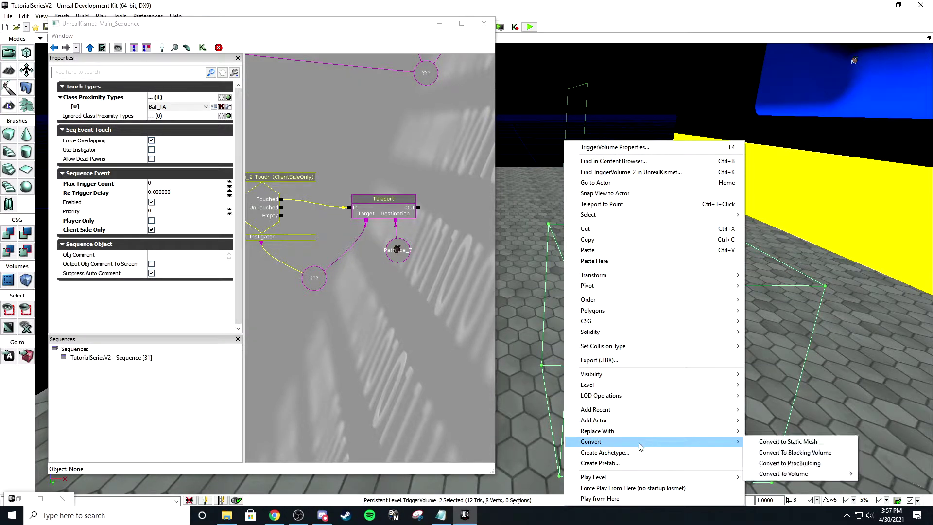
pyautogui.moveTo(804, 476)
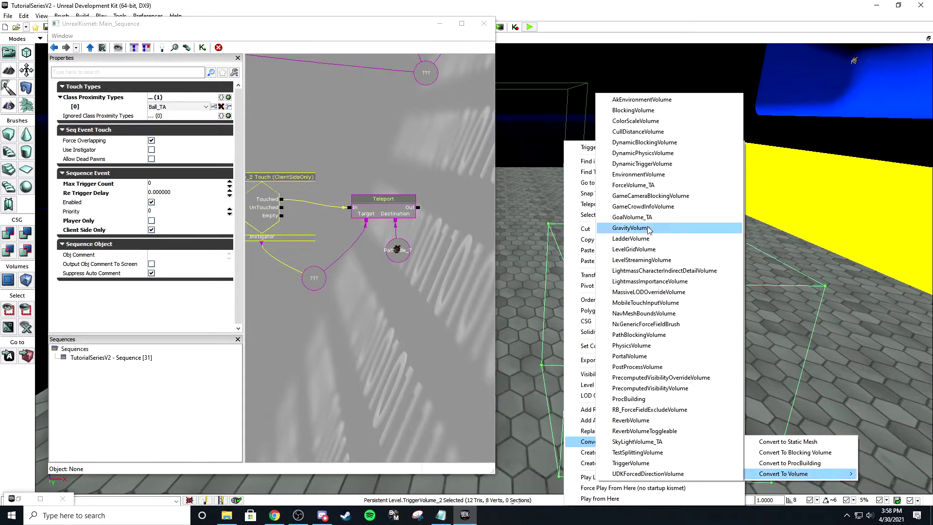
pyautogui.click(644, 165)
pyautogui.moveTo(623, 267); pyautogui.dragTo(614, 255, button='right')
pyautogui.click(622, 271)
pyautogui.click(624, 277)
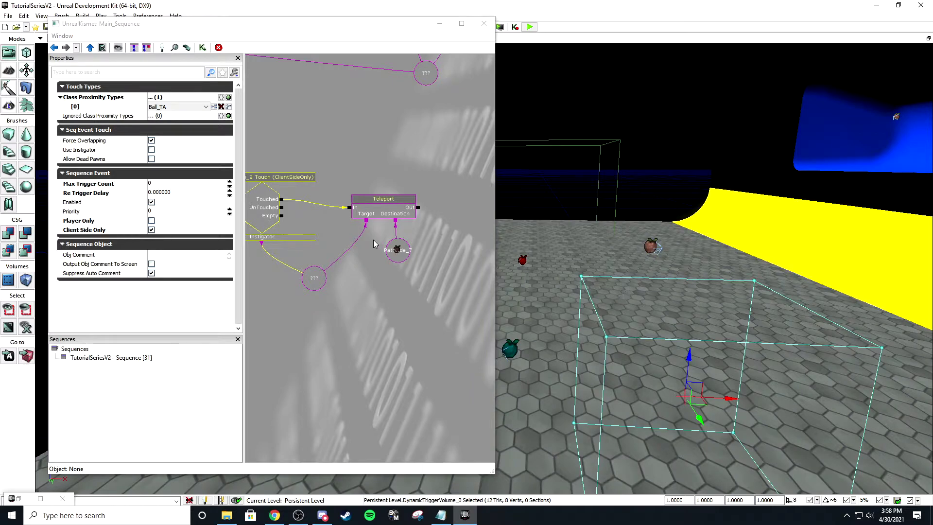
# Step: Assign the selected dynamic trigger volume to the ball touch event in Kismet
pyautogui.moveTo(322, 181); pyautogui.dragTo(386, 175)
pyautogui.rightClick(336, 176)
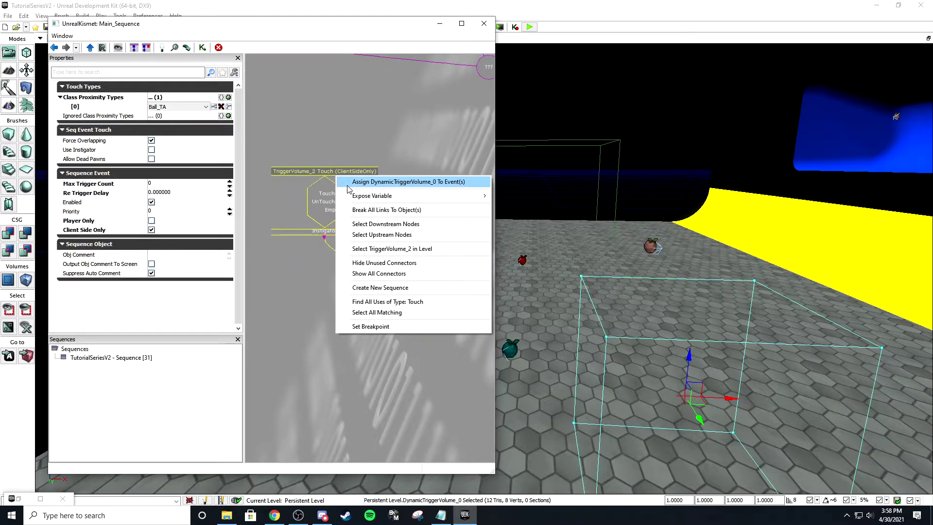
pyautogui.click(383, 182)
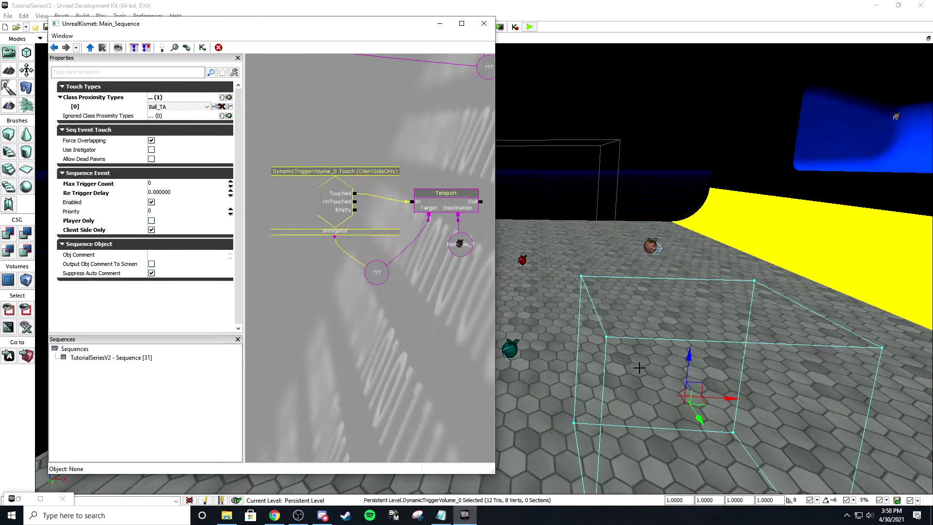
# Step: Raise the dynamic trigger volume slightly above its position on the arena floor
pyautogui.click(644, 334)
pyautogui.click(645, 325)
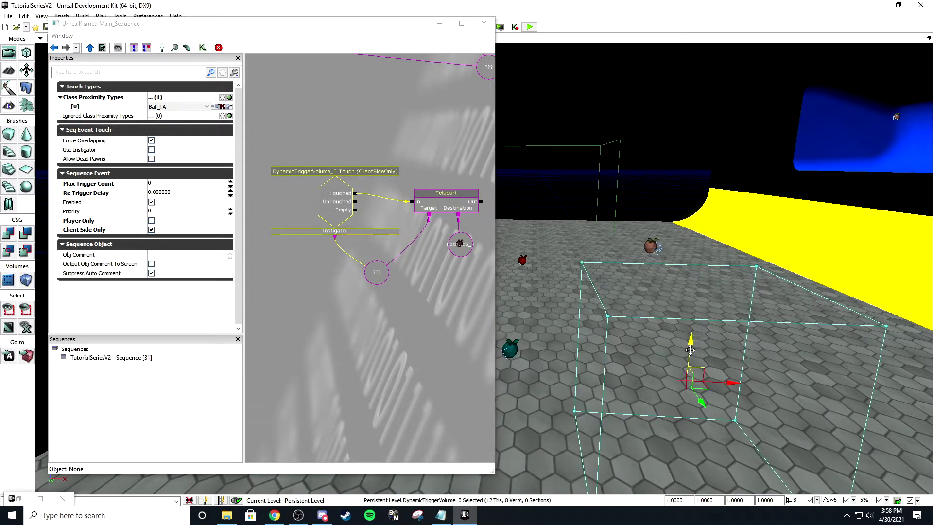
pyautogui.moveTo(690, 346); pyautogui.dragTo(690, 353)
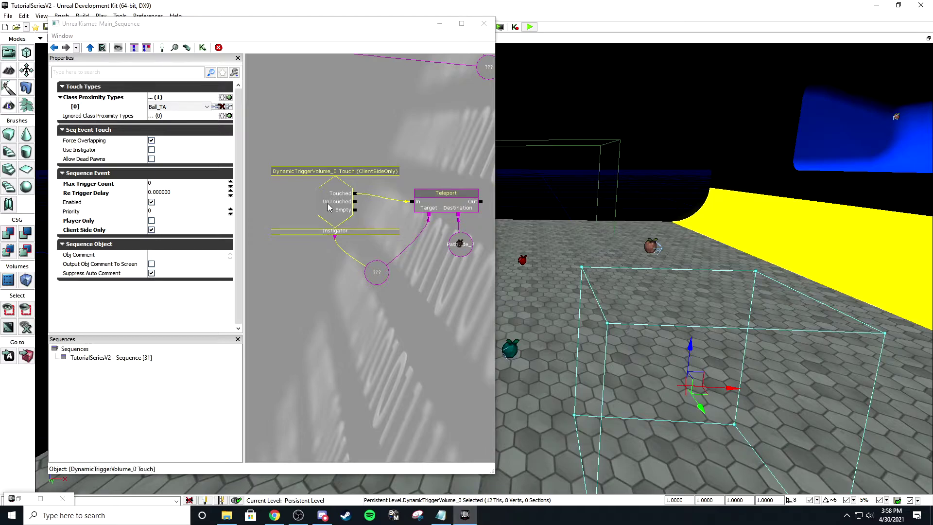
# Step: Set the dynamic trigger volume's Physics property to PHYS_Interpolating
pyautogui.rightClick(622, 324)
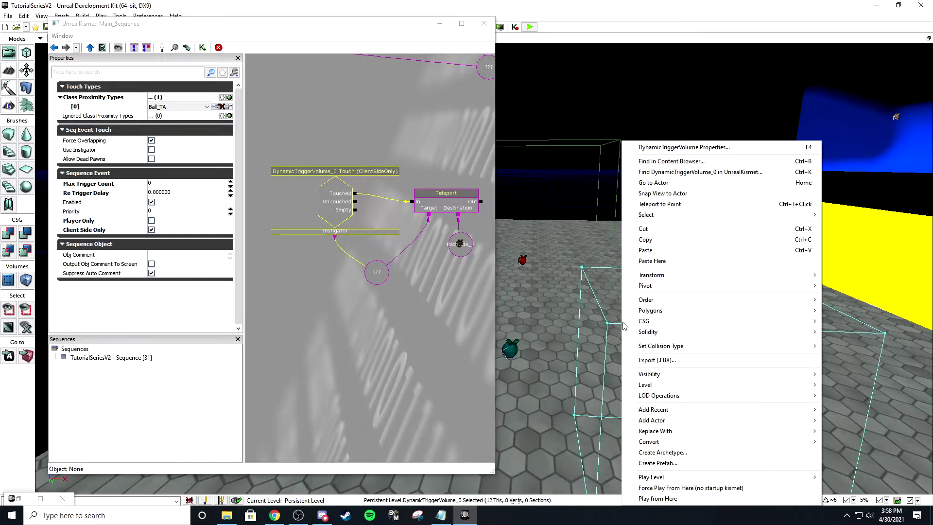
pyautogui.moveTo(567, 268); pyautogui.dragTo(570, 267, button='right')
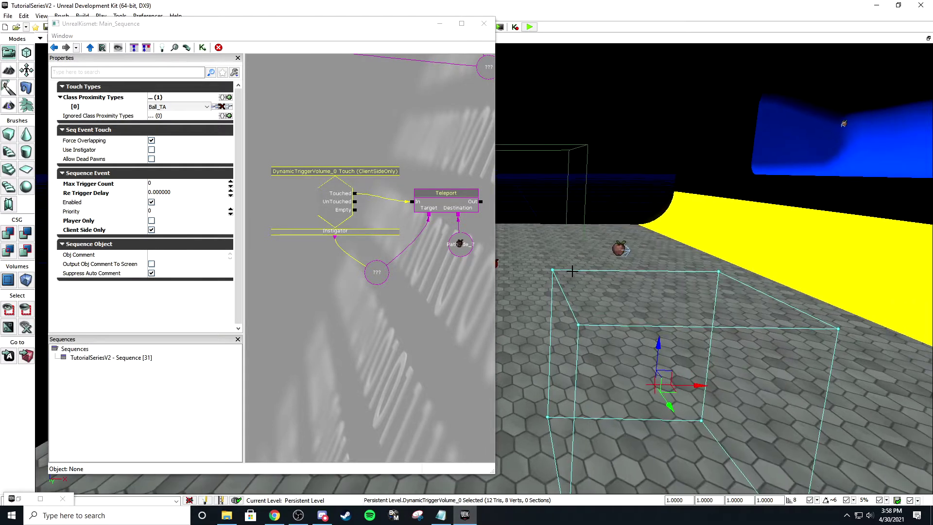
pyautogui.press('F4')
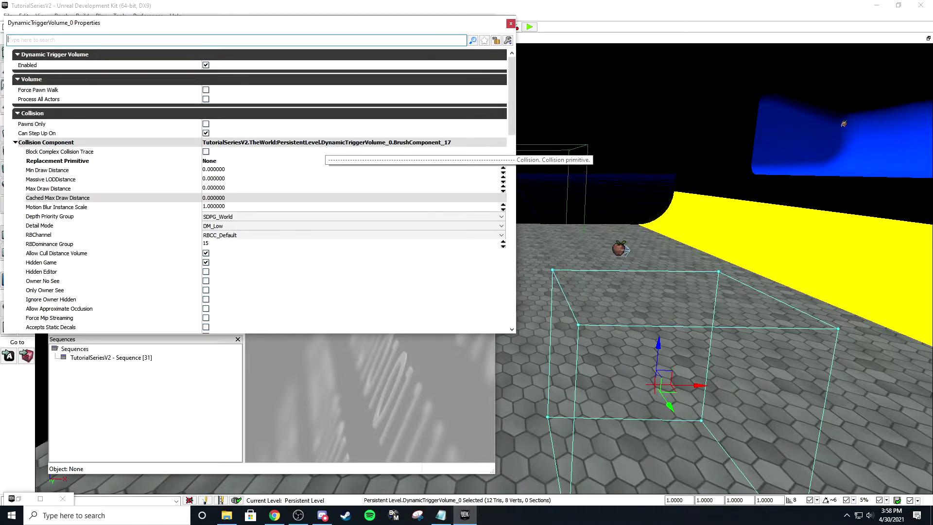
pyautogui.write('phys')
pyautogui.click(255, 137)
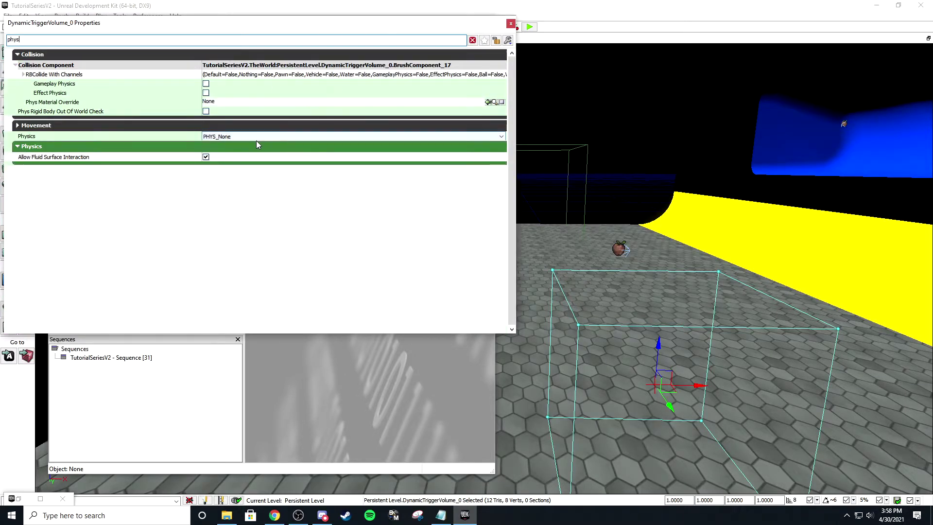
pyautogui.click(254, 138)
pyautogui.click(233, 189)
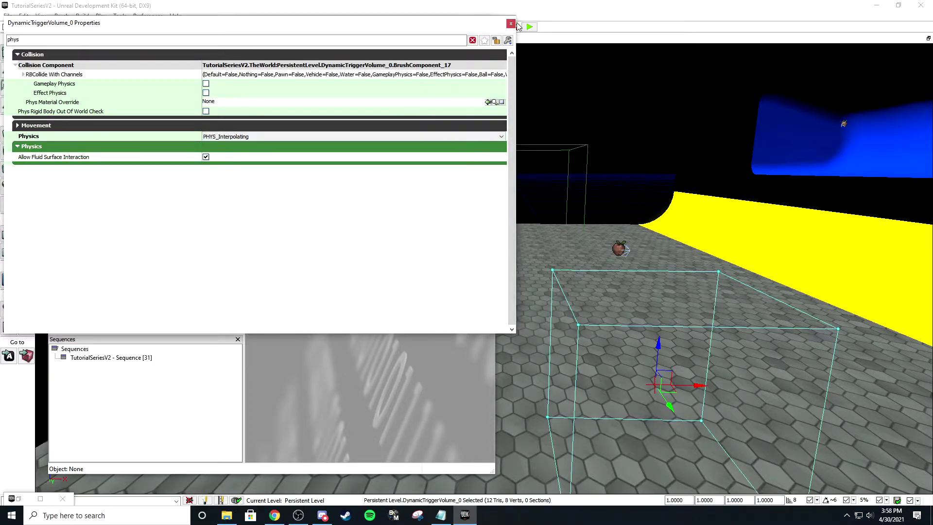
pyautogui.click(511, 23)
pyautogui.click(375, 290)
pyautogui.scroll(-3, 381, 291)
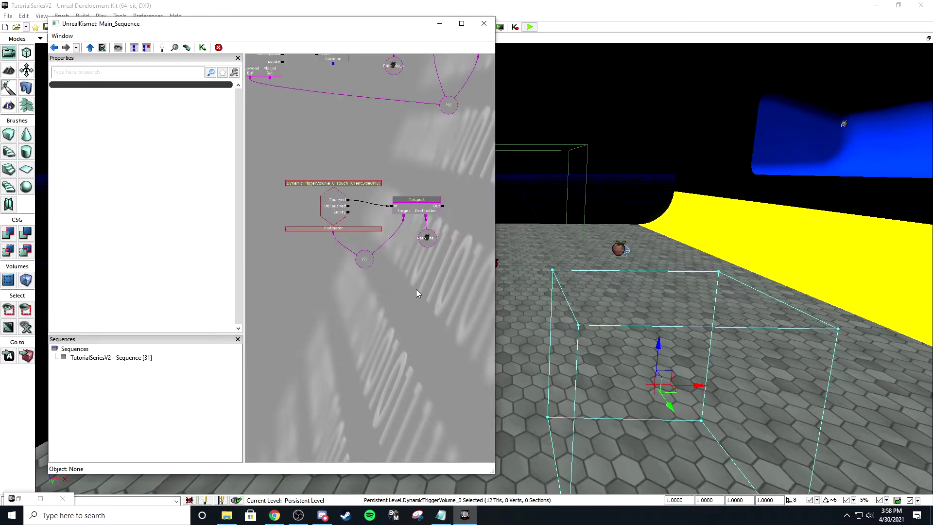
pyautogui.scroll(-5, 620, 303)
pyautogui.scroll(-1, 620, 303)
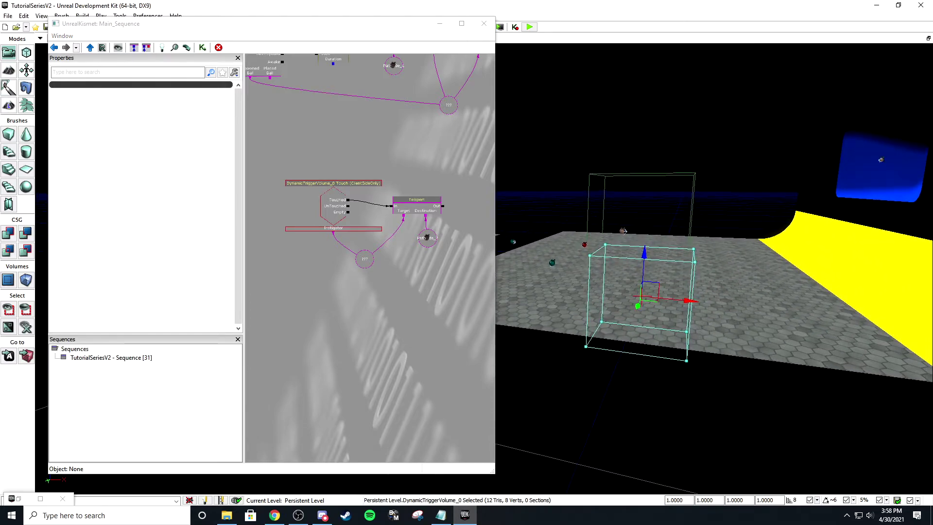
pyautogui.scroll(-4, 347, 285)
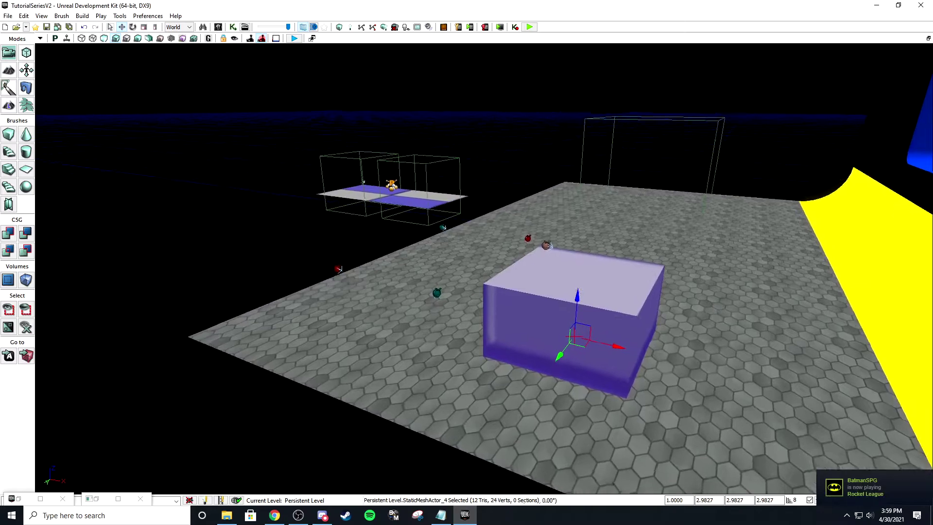
# Step: Lower the box-shaped static mesh slightly so the dynamic trigger volume's top edges stick out above it
pyautogui.scroll(3, 483, 267)
pyautogui.press('d')
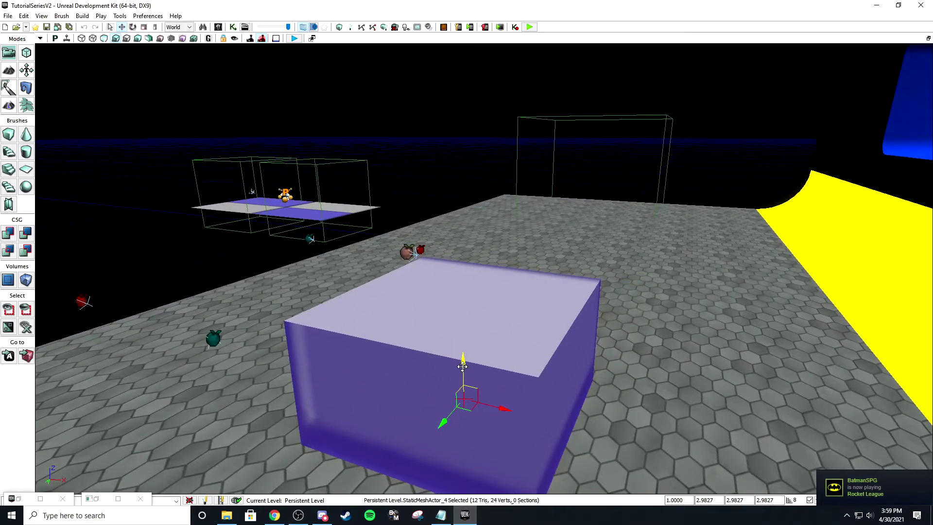
pyautogui.moveTo(463, 367); pyautogui.dragTo(452, 371)
# Step: Select the dynamic trigger volume inside the box mesh and look up its hidden options in the properties
pyautogui.press('w')
pyautogui.moveTo(452, 371); pyautogui.dragTo(404, 223, button='right')
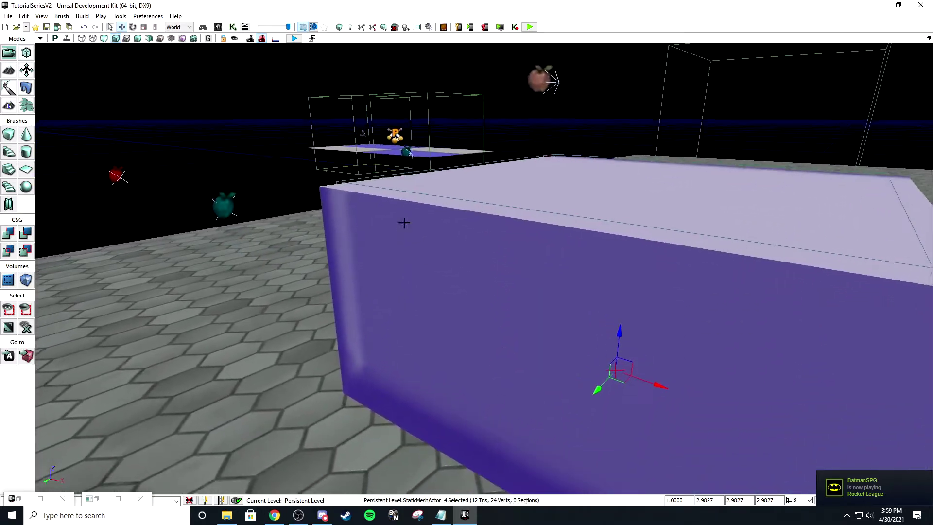
pyautogui.click(395, 188)
pyautogui.moveTo(395, 189); pyautogui.dragTo(412, 223, button='right')
pyautogui.press('s')
pyautogui.press('F4')
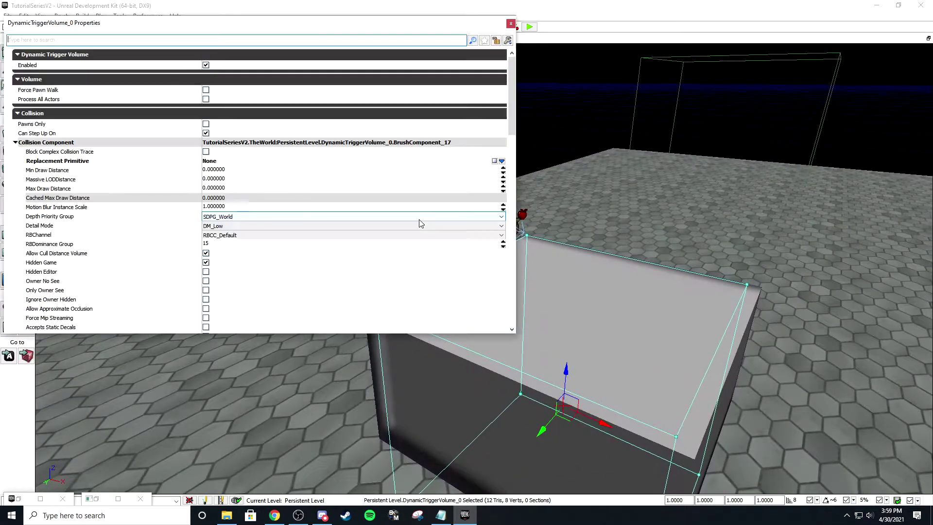
pyautogui.write('hid')
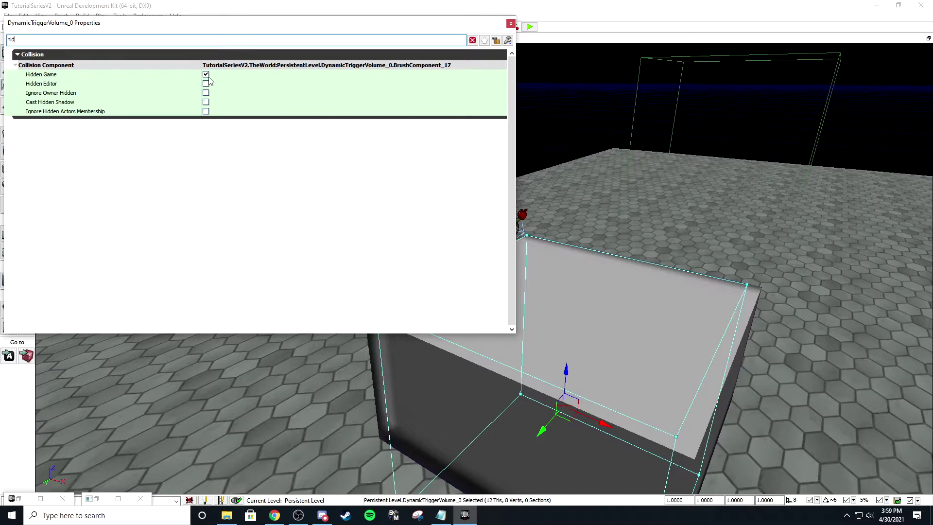
pyautogui.click(509, 26)
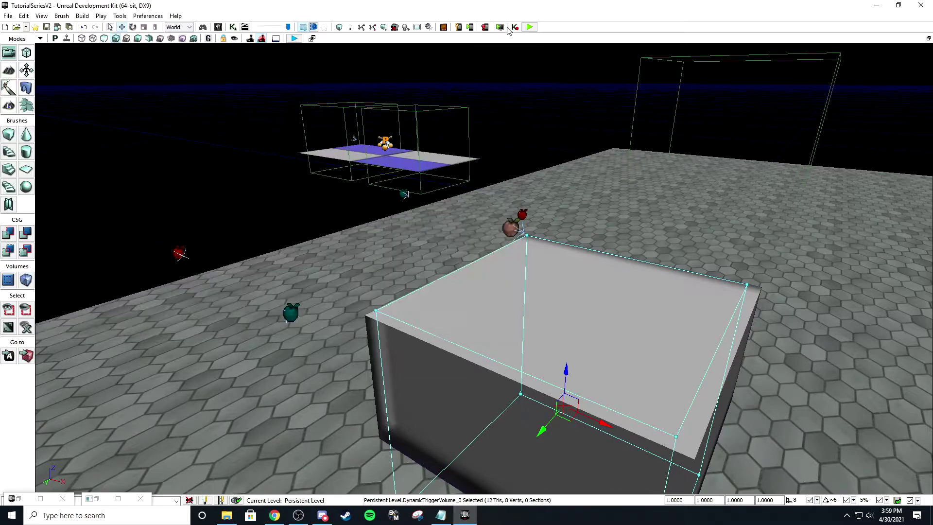
pyautogui.click(427, 235)
pyautogui.moveTo(427, 236); pyautogui.dragTo(462, 248, button='right')
pyautogui.press('q')
pyautogui.press('e')
pyautogui.press('q')
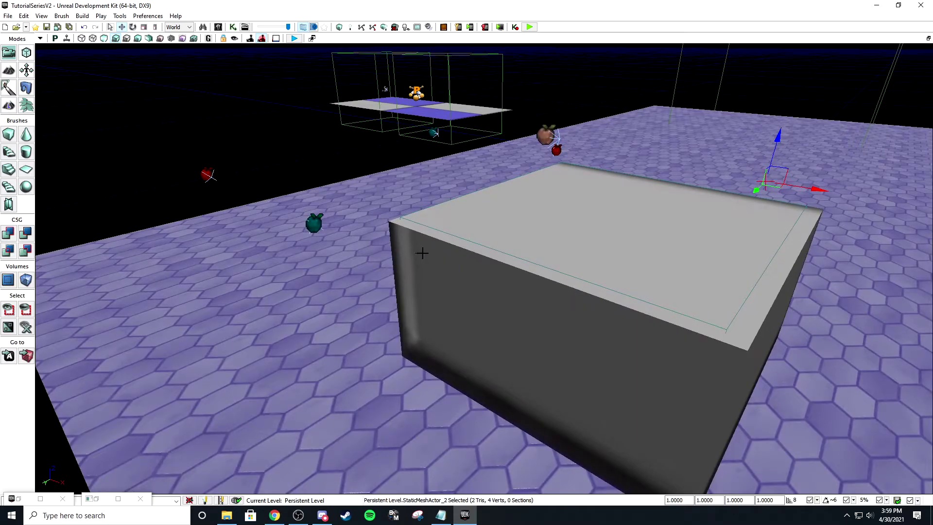
pyautogui.click(430, 229)
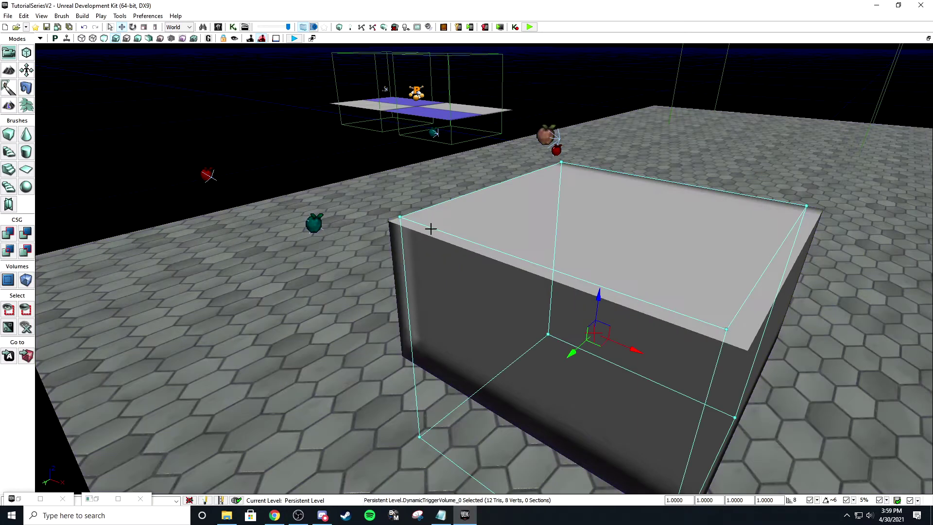
pyautogui.moveTo(349, 272); pyautogui.dragTo(373, 276, button='right')
pyautogui.click(190, 430)
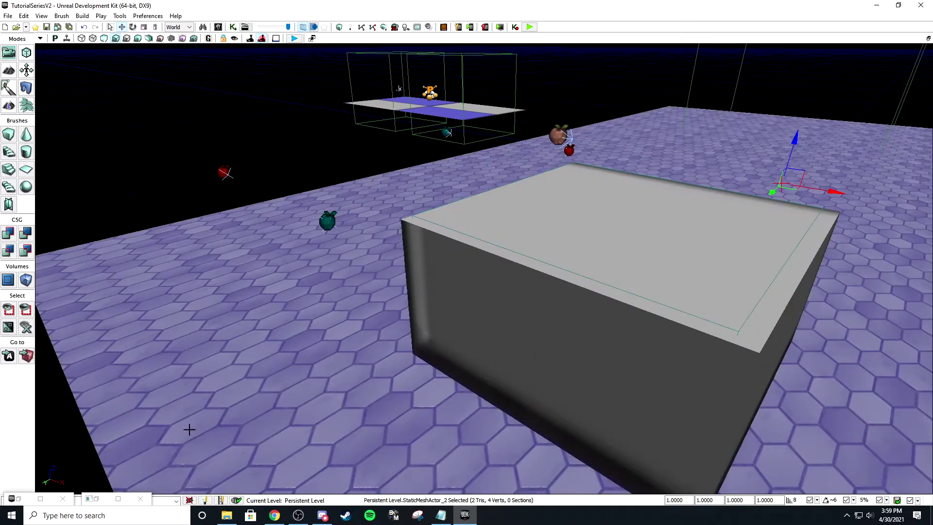
# Step: Add a Level Loaded event in Kismet below the ball touch and Teleport nodes
pyautogui.click(116, 498)
pyautogui.scroll(3, 357, 292)
pyautogui.rightClick(291, 236)
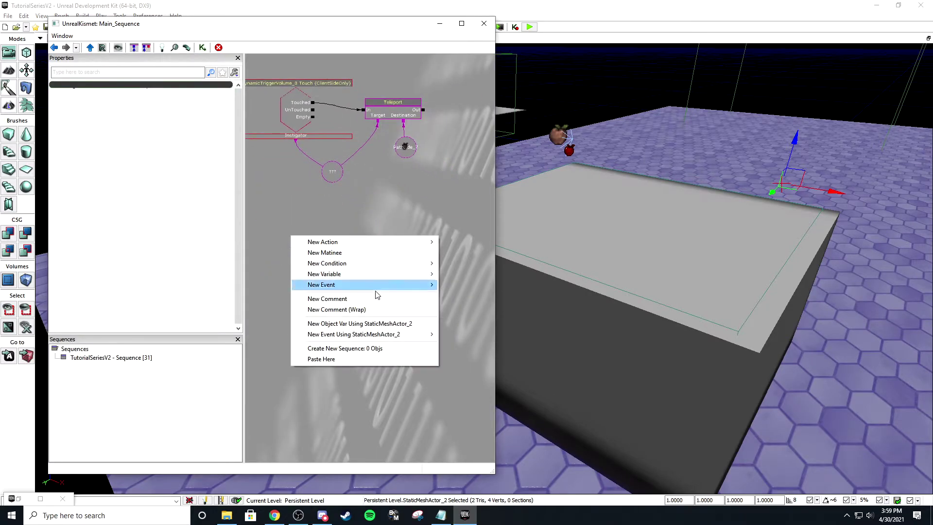
pyautogui.moveTo(391, 283)
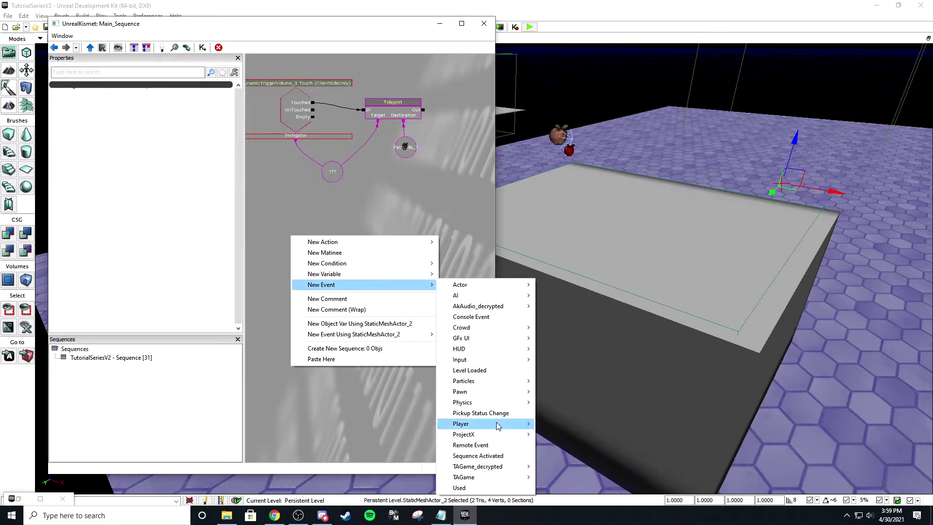
pyautogui.click(487, 371)
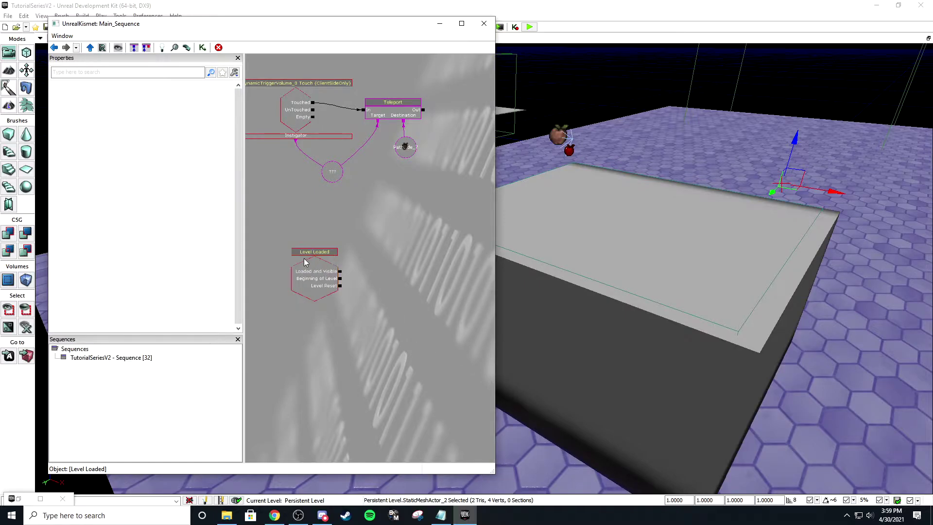
# Step: Turn on Client Side Only for the Level Loaded event
pyautogui.click(305, 262)
pyautogui.click(133, 143)
pyautogui.moveTo(355, 288); pyautogui.dragTo(346, 262)
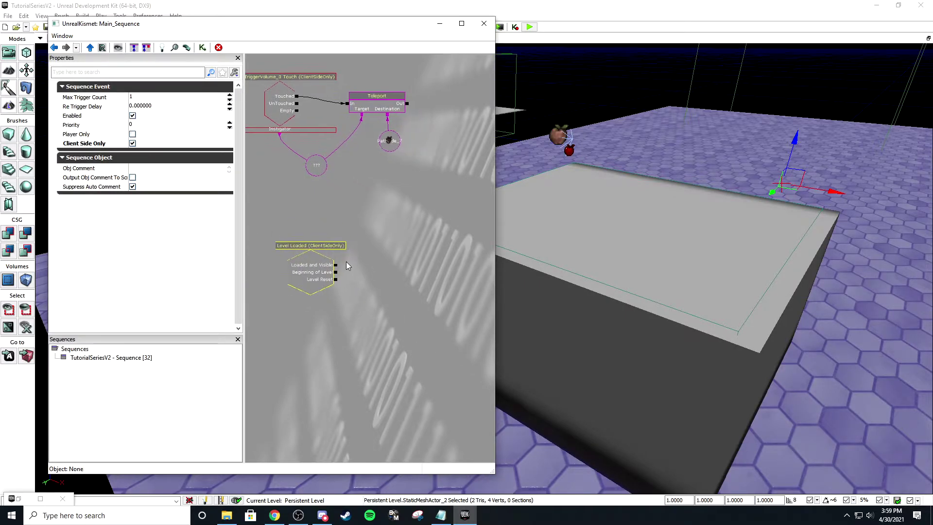
pyautogui.scroll(2, 346, 261)
pyautogui.moveTo(144, 144)
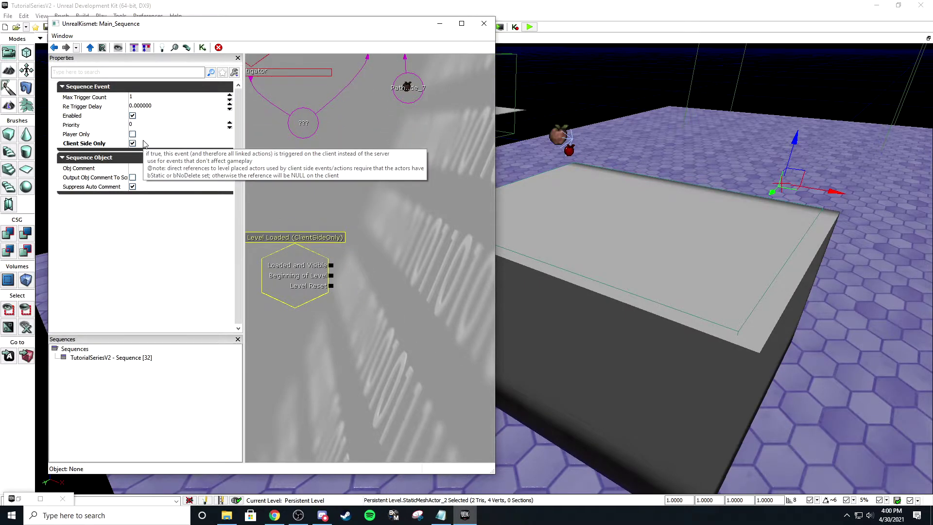
# Step: Add a Matinee node beside the Level Loaded event in the Kismet graph
pyautogui.scroll(-3, 381, 251)
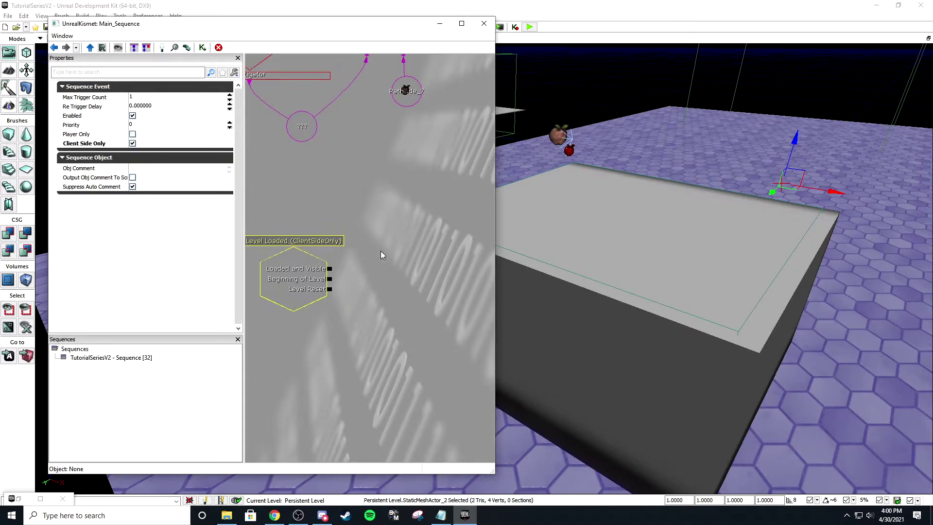
pyautogui.click(389, 230)
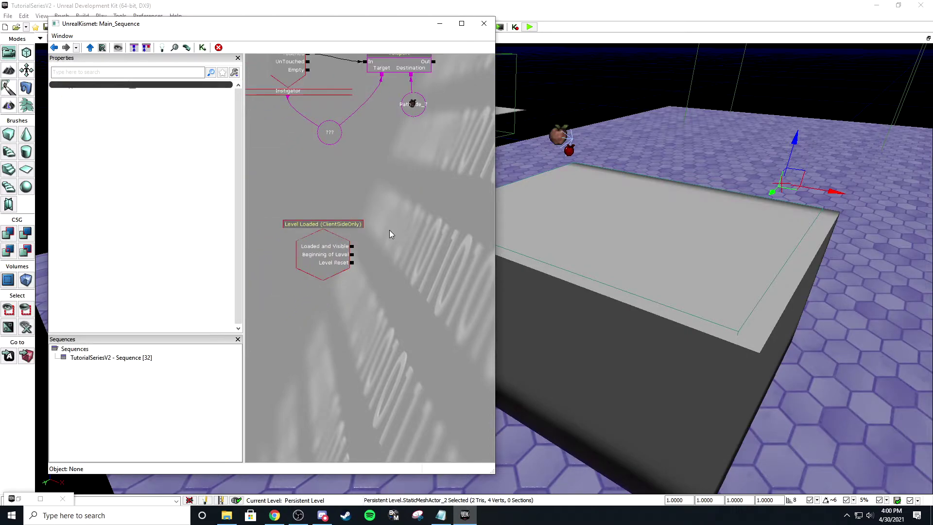
pyautogui.press('m')
pyautogui.click(389, 229)
# Step: Replace the Level Loaded event with a CountDown Start event beside the Matinee node
pyautogui.click(330, 243)
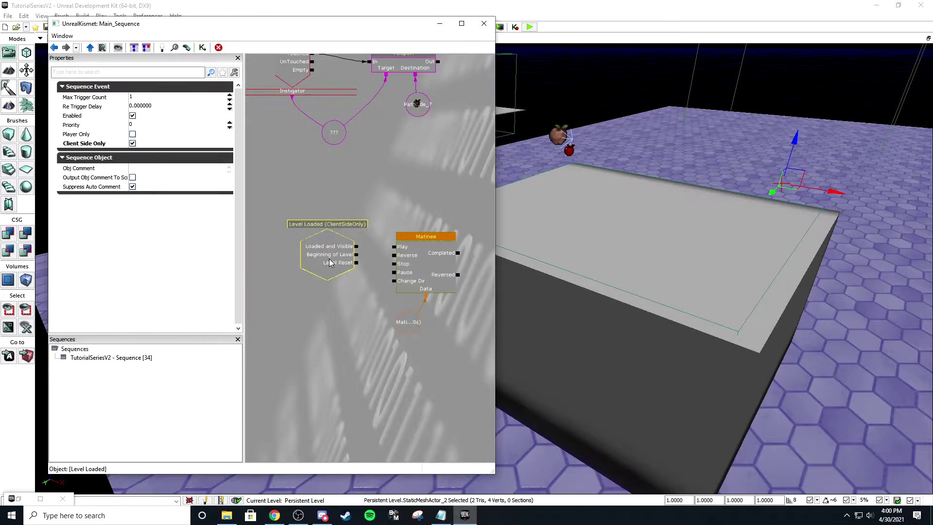
pyautogui.press('Delete')
pyautogui.rightClick(276, 195)
pyautogui.moveTo(375, 243)
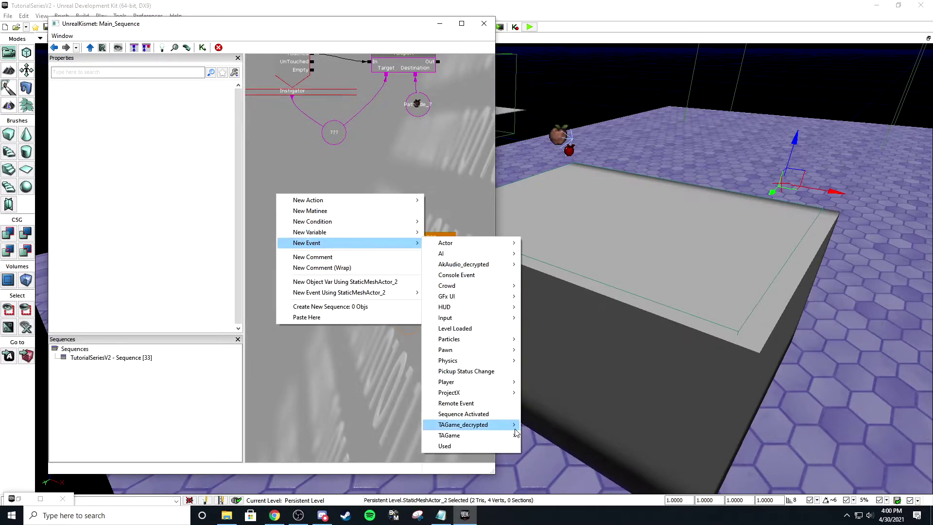
pyautogui.moveTo(515, 432)
pyautogui.click(554, 297)
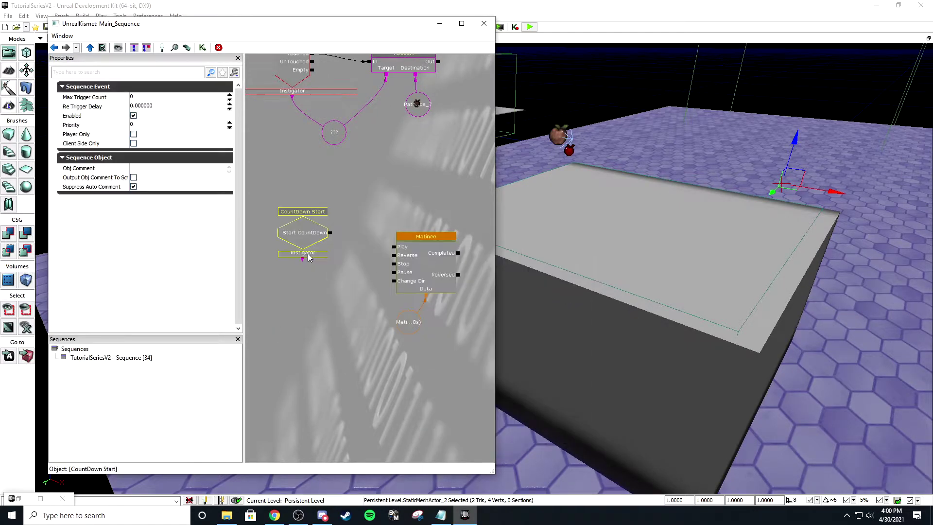
# Step: Connect Start CountDown to the Matinee's Play input and turn on Client Side Only for the CountDown Start event
pyautogui.keyDown('ctrl'); pyautogui.moveTo(308, 253); pyautogui.dragTo(298, 285); pyautogui.keyUp('ctrl')
pyautogui.click(333, 294)
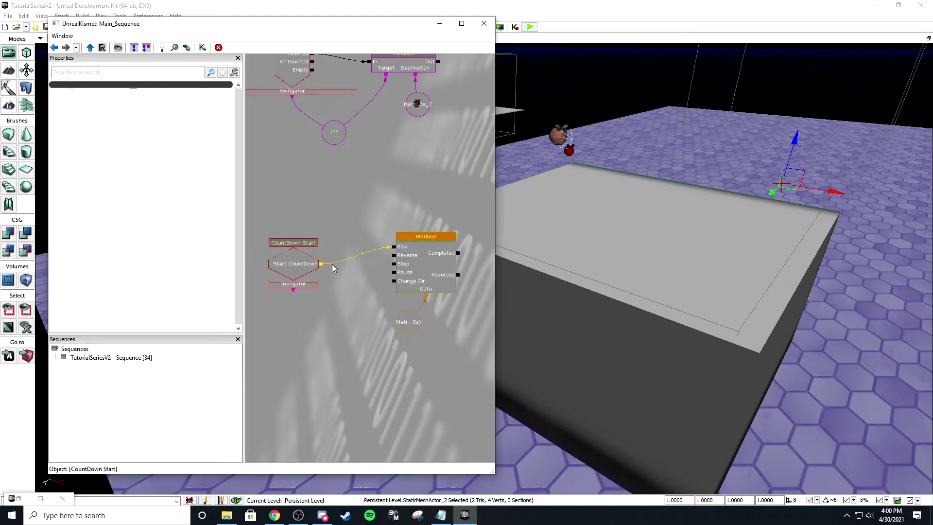
pyautogui.click(294, 262)
pyautogui.click(134, 143)
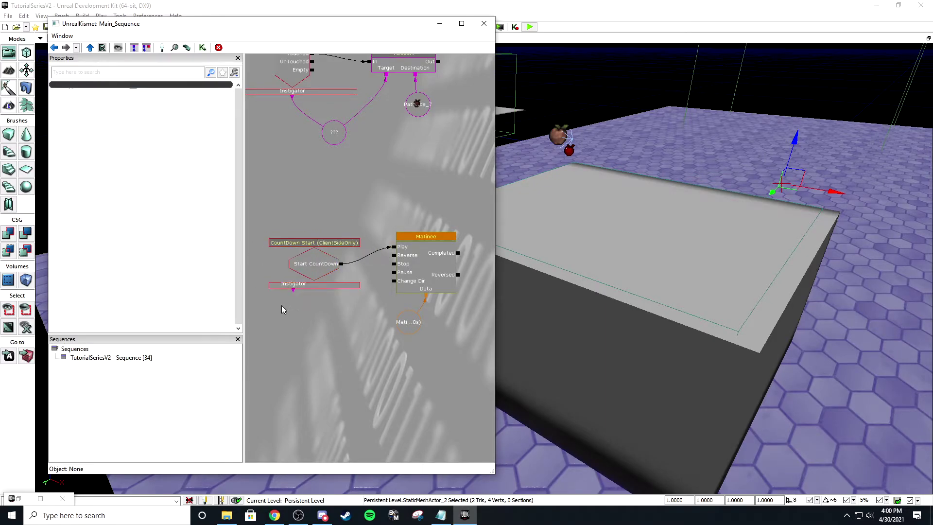
# Step: Add an All Players variable below the CountDown Start event and connect it to the event's Instigator
pyautogui.press('p')
pyautogui.click(278, 300)
pyautogui.moveTo(289, 290); pyautogui.dragTo(349, 323)
pyautogui.click(315, 291)
pyautogui.click(294, 276)
pyautogui.click(308, 308)
pyautogui.click(351, 319)
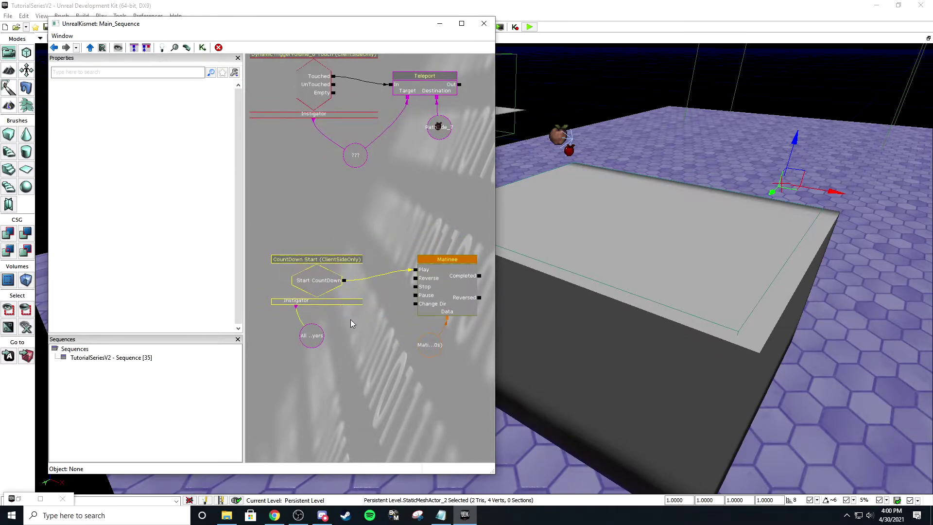
# Step: Convert the box-shaped static mesh around the dynamic trigger volume to a Mover
pyautogui.click(429, 292)
pyautogui.click(569, 307)
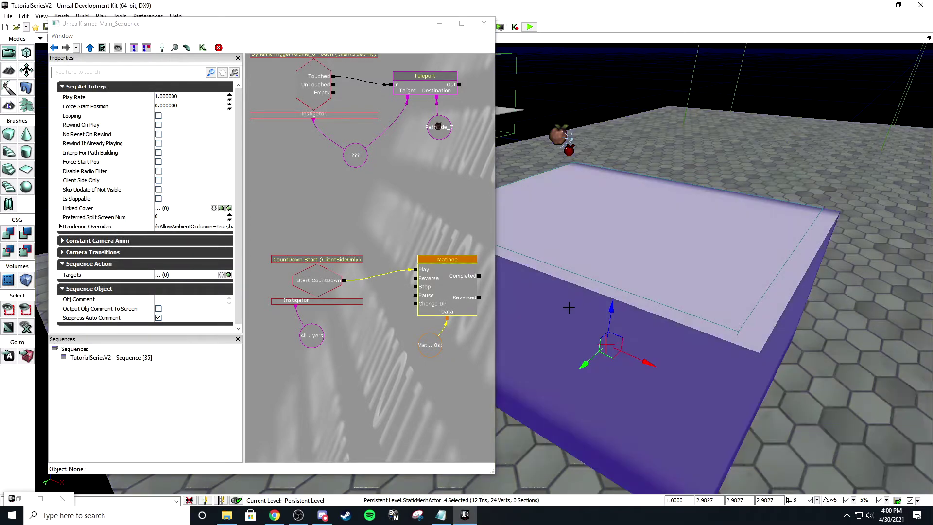
pyautogui.rightClick(568, 308)
pyautogui.moveTo(665, 438)
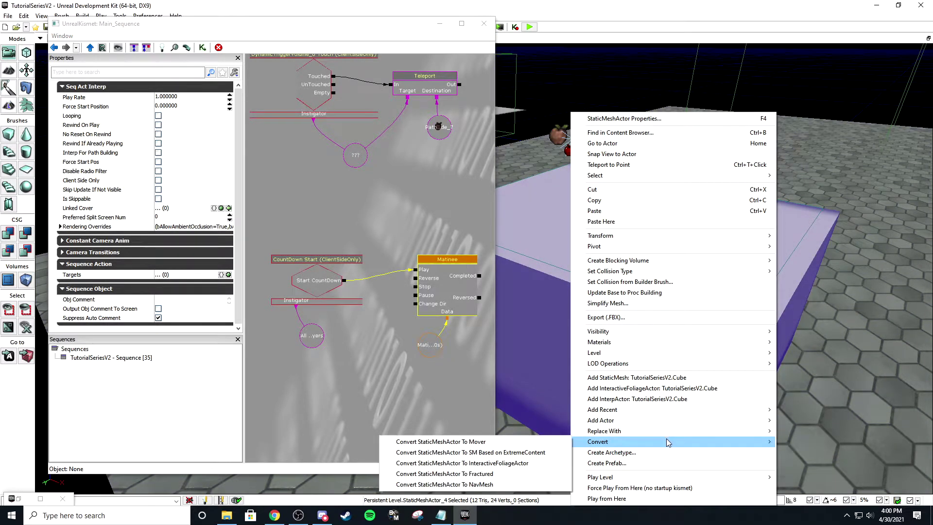
pyautogui.click(557, 443)
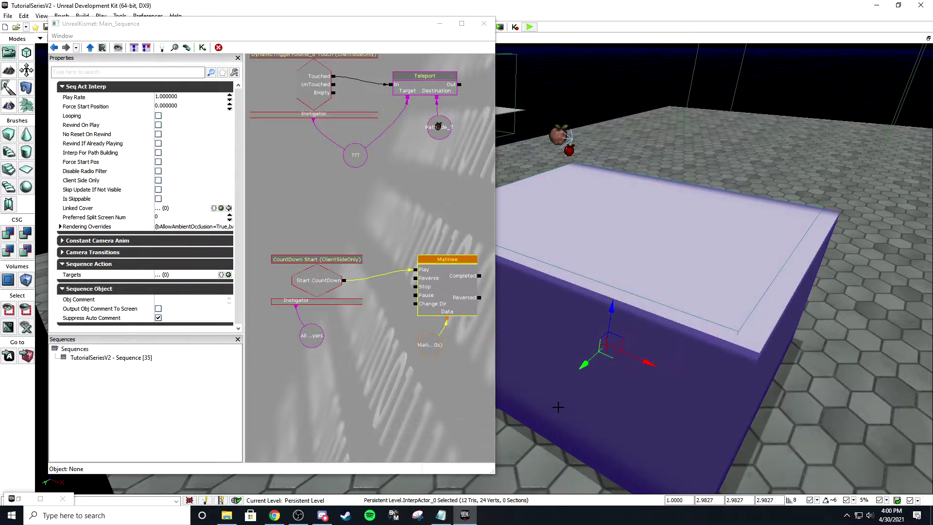
pyautogui.moveTo(558, 406); pyautogui.dragTo(546, 369, button='right')
pyautogui.scroll(-4, 546, 369)
pyautogui.rightClick(546, 369)
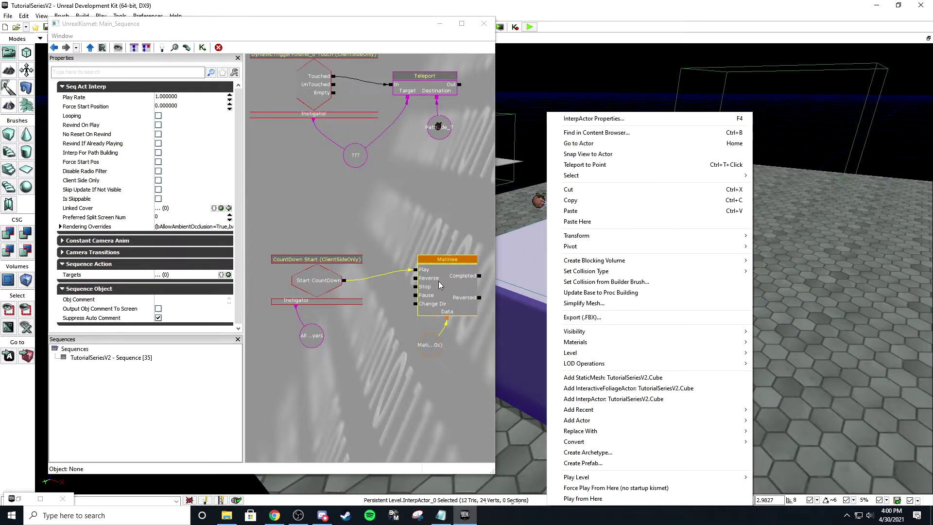
# Step: Open the Matinee node and add a skeletal mesh group named Trigger_and_Cube for the box mover
pyautogui.moveTo(431, 354); pyautogui.dragTo(372, 322)
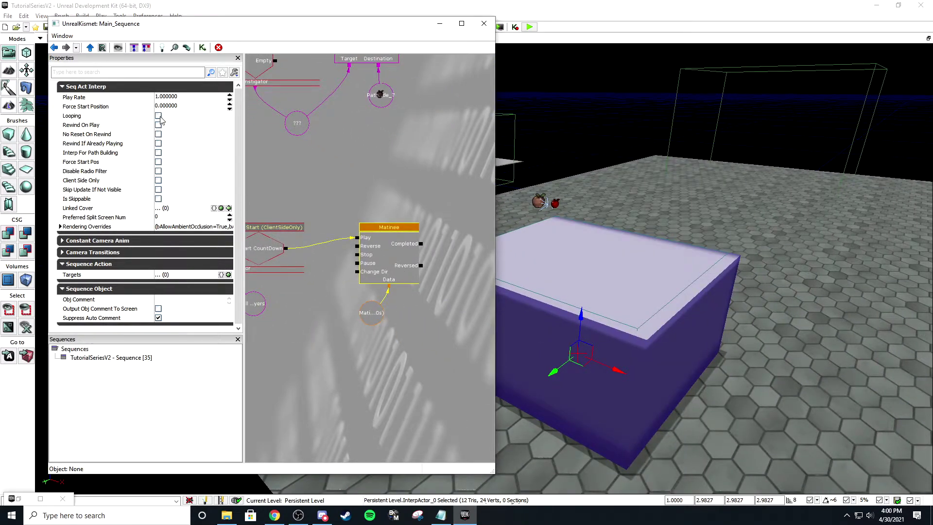
pyautogui.doubleClick(410, 260)
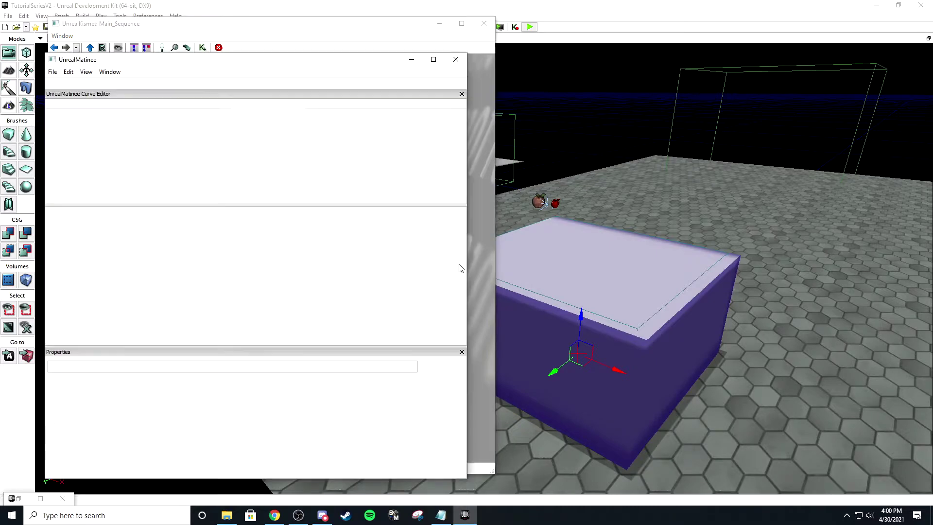
pyautogui.rightClick(98, 228)
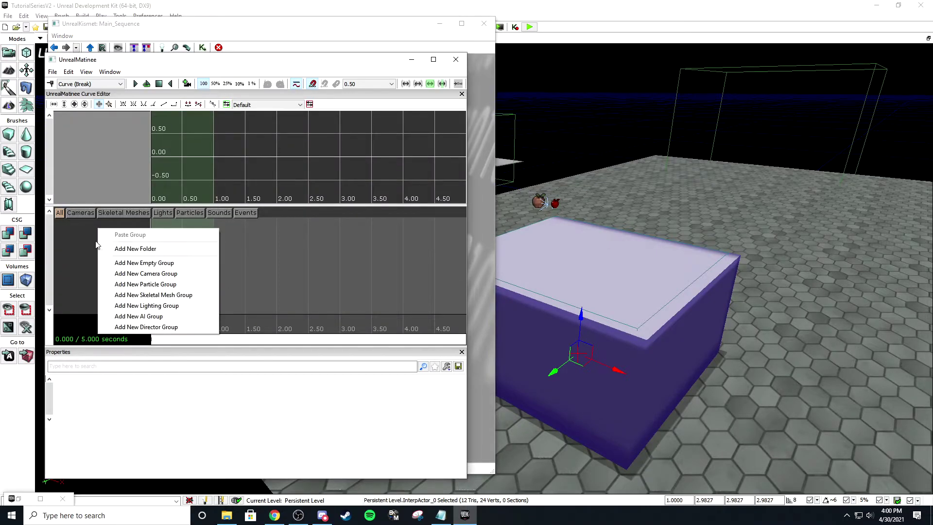
pyautogui.click(142, 290)
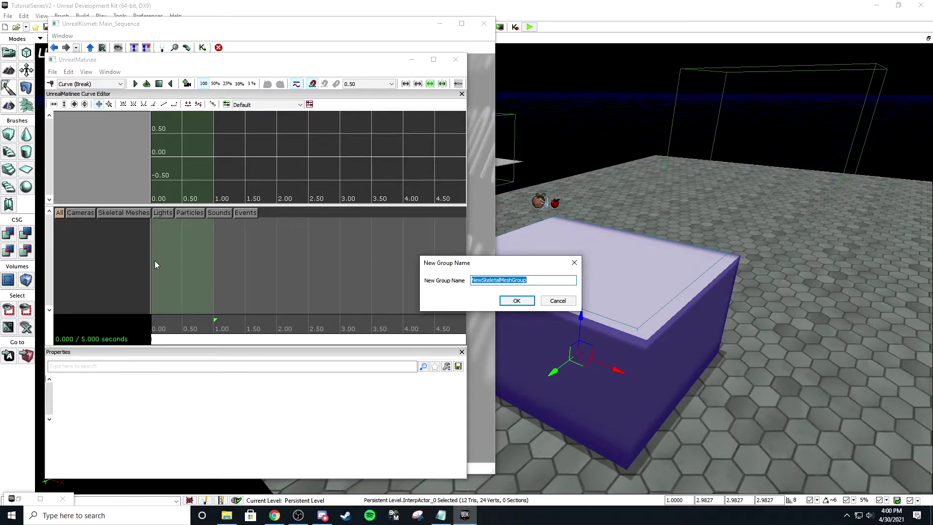
pyautogui.write('Cube')
pyautogui.press('Return')
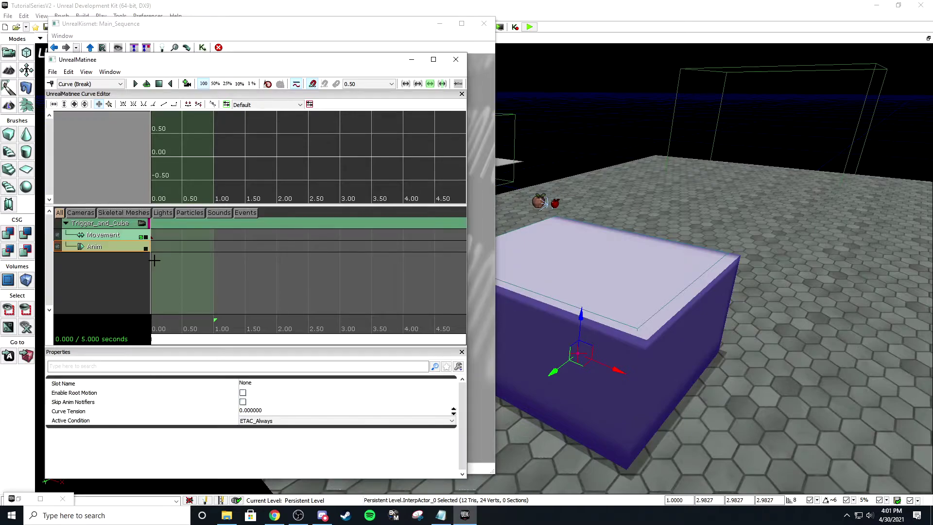
# Step: Delete the Trigger_and_Cube group's Anim track and extend the green loop section to 5 seconds
pyautogui.press('Delete')
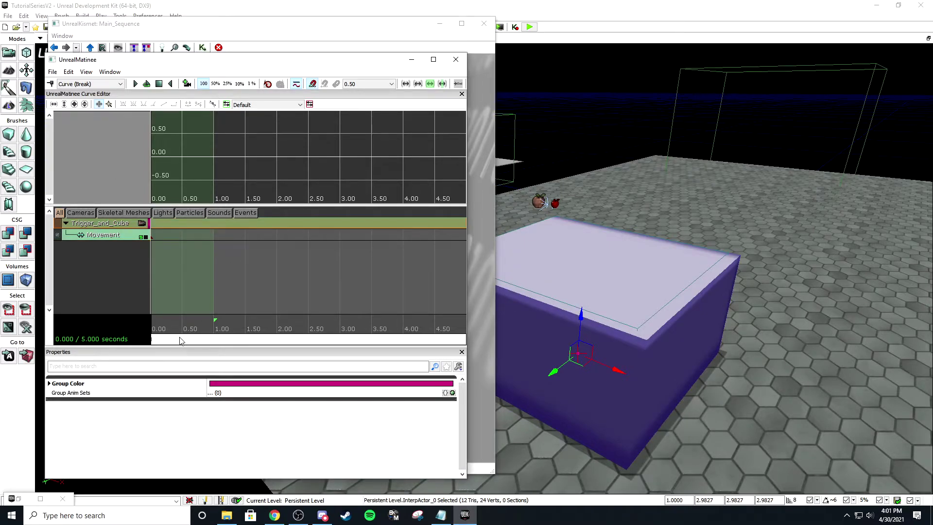
pyautogui.scroll(-1, 208, 336)
pyautogui.moveTo(211, 318); pyautogui.dragTo(421, 318)
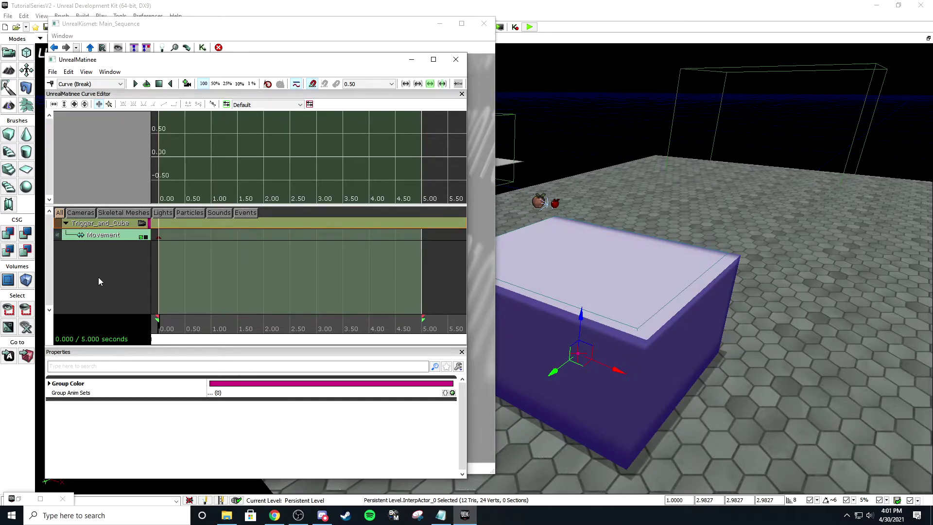
# Step: Add a key to the Movement track at 2.5 seconds
pyautogui.moveTo(664, 350); pyautogui.dragTo(819, 358, button='right')
pyautogui.moveTo(833, 350); pyautogui.dragTo(642, 330)
pyautogui.click(291, 329)
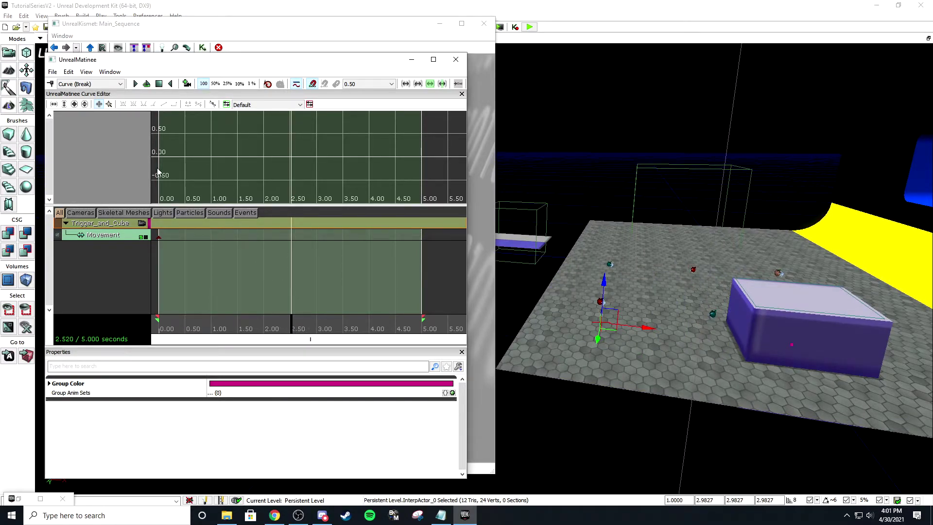
pyautogui.click(50, 86)
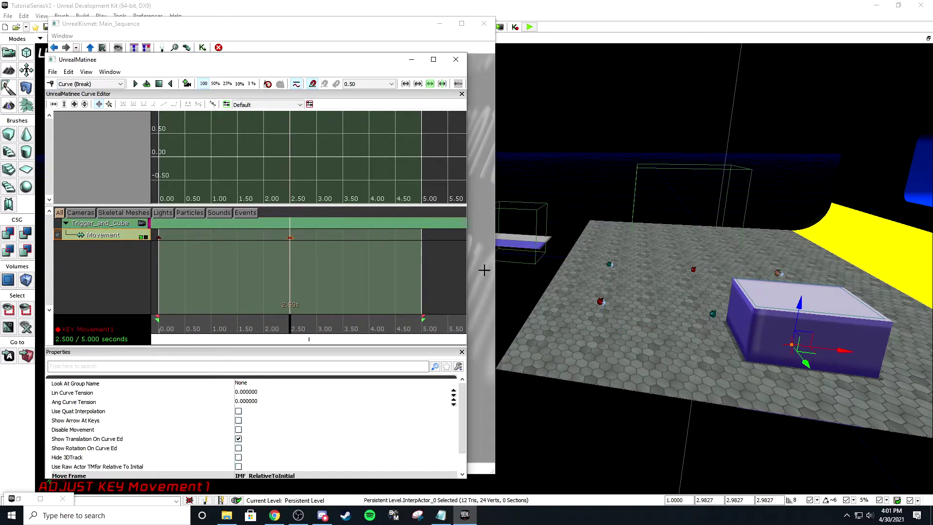
# Step: At the 0-second movement key, move the box along the red axis to the end of the floor away from the yellow ramp
pyautogui.moveTo(583, 292); pyautogui.dragTo(409, 292, button='right')
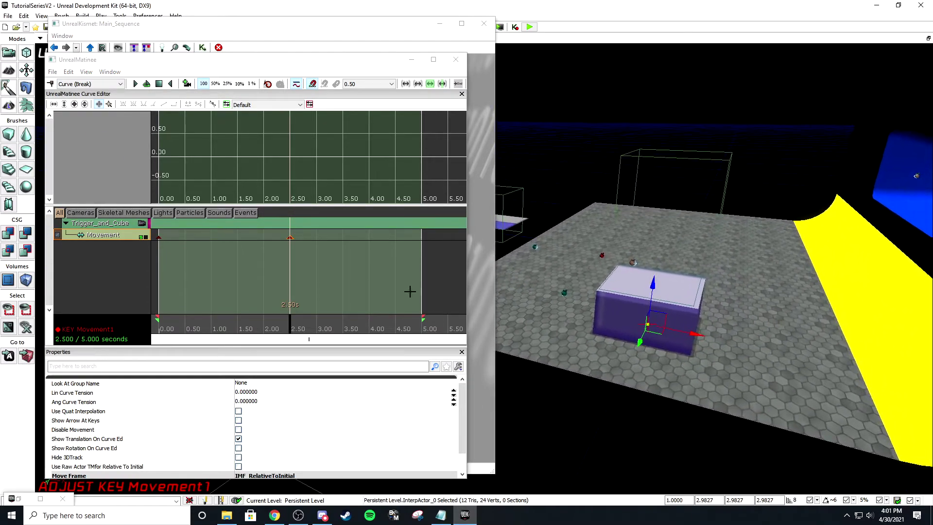
pyautogui.click(159, 237)
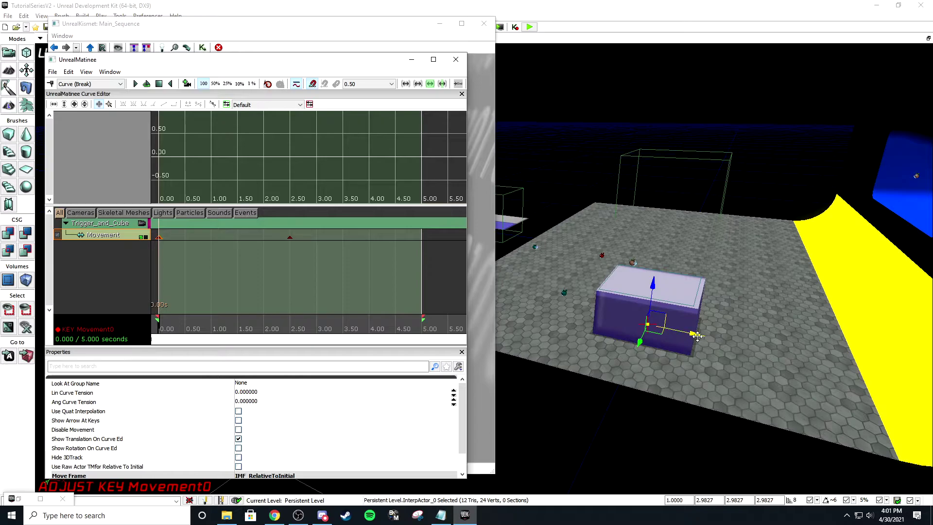
pyautogui.moveTo(697, 336); pyautogui.dragTo(554, 308)
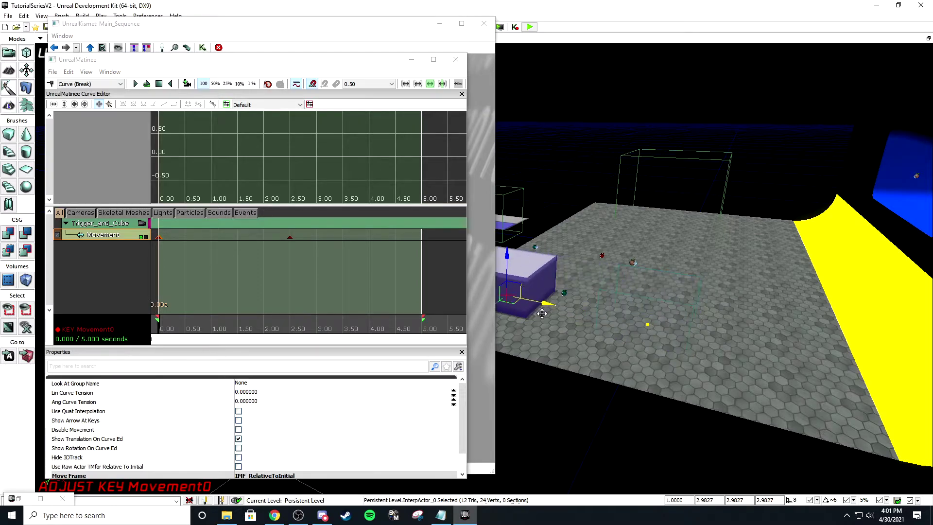
pyautogui.moveTo(569, 325); pyautogui.dragTo(538, 328, button='right')
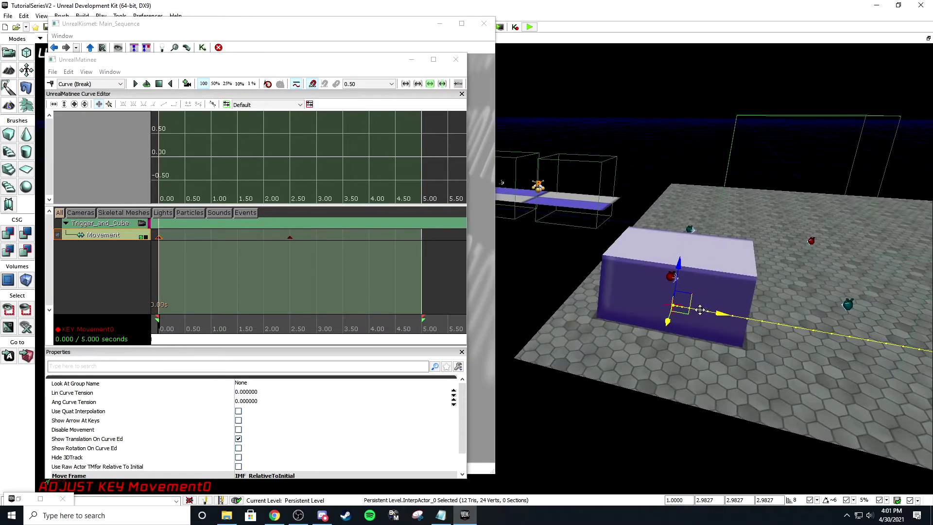
pyautogui.moveTo(700, 310); pyautogui.dragTo(674, 305)
pyautogui.moveTo(674, 306); pyautogui.dragTo(704, 307, button='right')
pyautogui.moveTo(704, 272); pyautogui.dragTo(709, 272)
# Step: At the 2.5-second movement key, move the box along the red axis to the floor's edge beside the yellow ramp
pyautogui.click(289, 237)
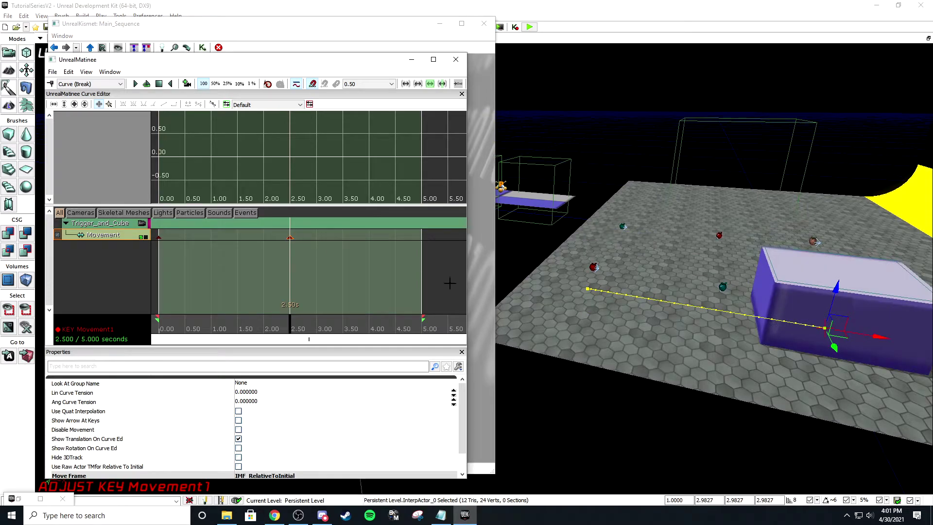
pyautogui.moveTo(677, 335); pyautogui.dragTo(648, 327, button='right')
pyautogui.moveTo(649, 326); pyautogui.dragTo(794, 356)
pyautogui.moveTo(781, 368)
pyautogui.mouseDown(button='right')
pyautogui.moveTo(802, 365)
pyautogui.moveTo(794, 368)
pyautogui.mouseUp(button='right')
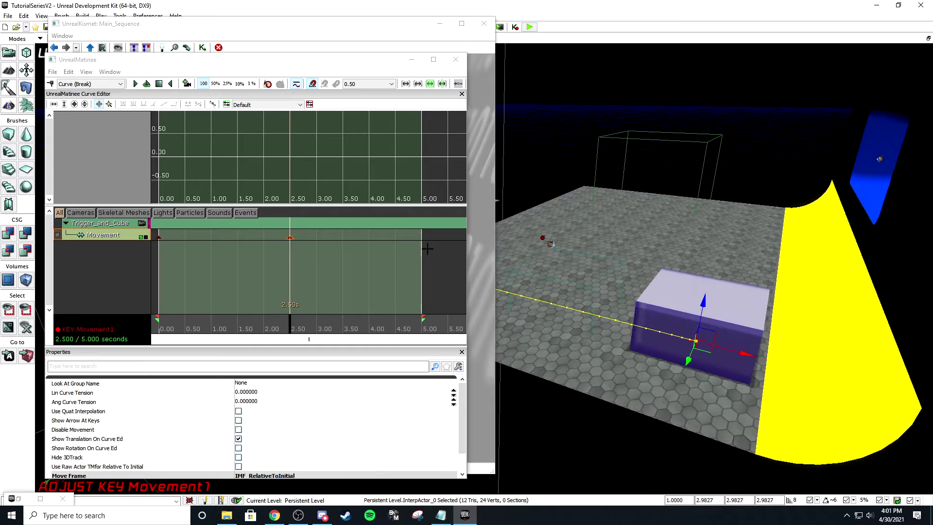
# Step: Try adding a movement key at 5 seconds and moving the box from the yellow ramp back toward its starting point
pyautogui.click(421, 326)
pyautogui.click(51, 84)
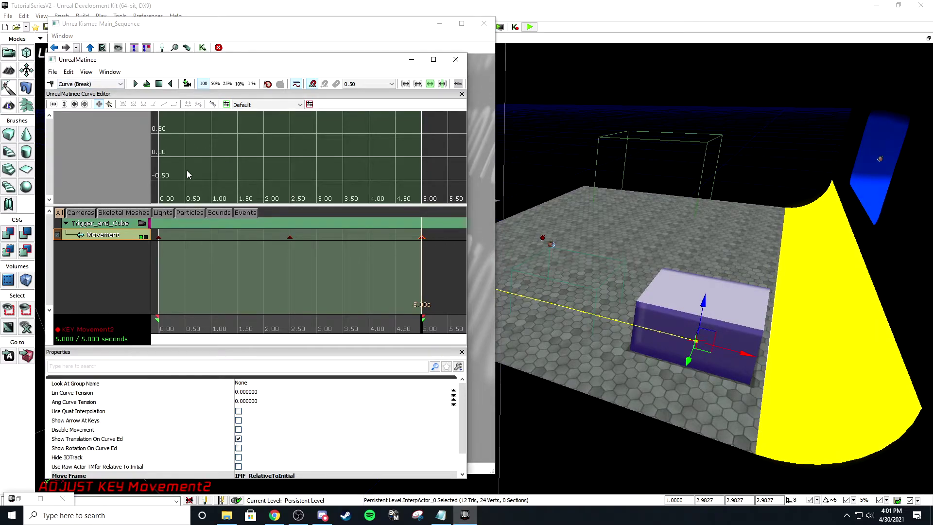
pyautogui.moveTo(707, 346); pyautogui.dragTo(822, 309, button='right')
pyautogui.moveTo(822, 310); pyautogui.dragTo(703, 324)
pyautogui.moveTo(703, 324); pyautogui.dragTo(676, 317, button='right')
# Step: Try to bring the 2.5-second movement key over to the end of the track and undo the attempt
pyautogui.click(288, 236)
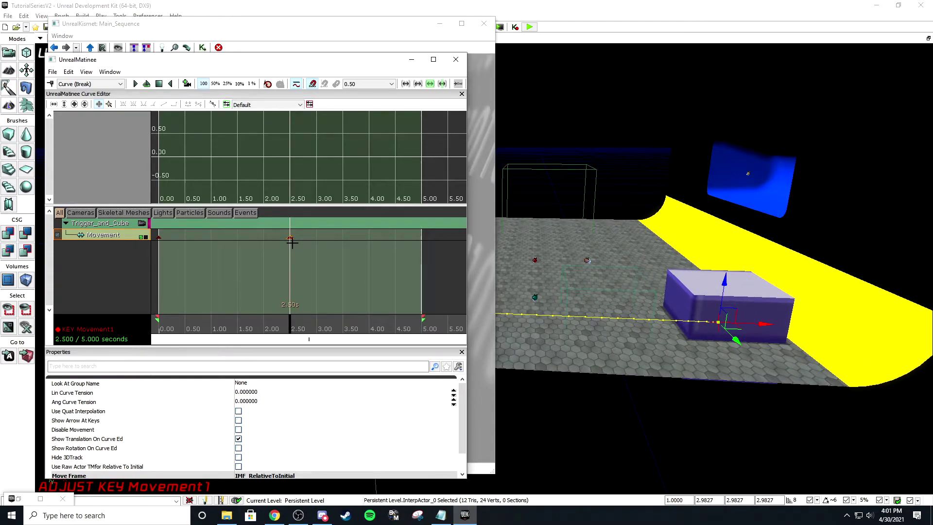
pyautogui.keyDown('ctrl'); pyautogui.moveTo(292, 242); pyautogui.dragTo(409, 255); pyautogui.keyUp('ctrl')
pyautogui.moveTo(290, 330); pyautogui.dragTo(438, 324)
pyautogui.hotkey('ctrl', 'z')
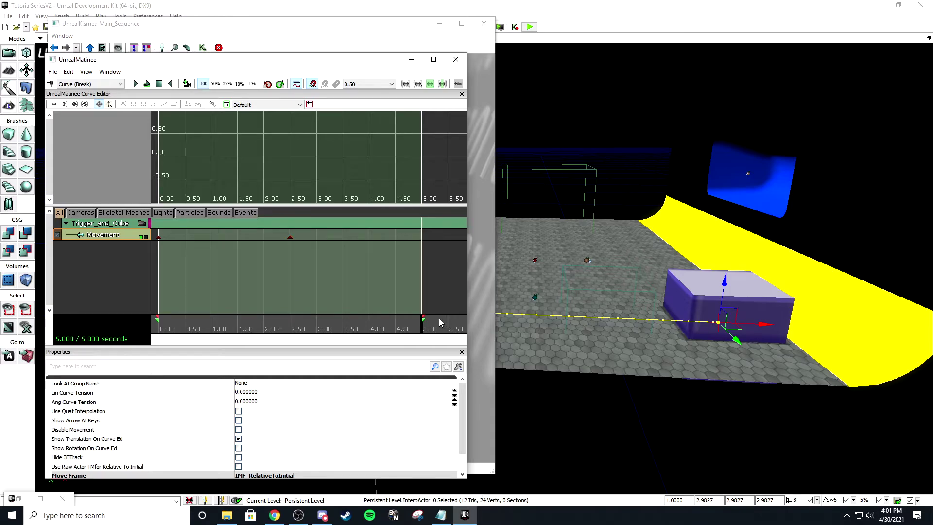
# Step: At 5 seconds, move the box back to its starting end of the floor and add a movement key there
pyautogui.click(290, 238)
pyautogui.moveTo(737, 317); pyautogui.dragTo(704, 316, button='right')
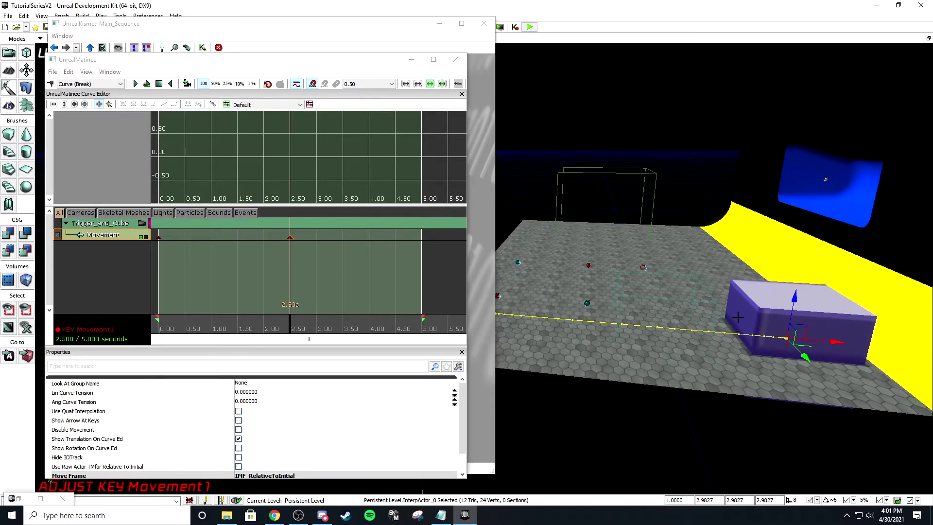
pyautogui.moveTo(404, 325); pyautogui.dragTo(425, 322)
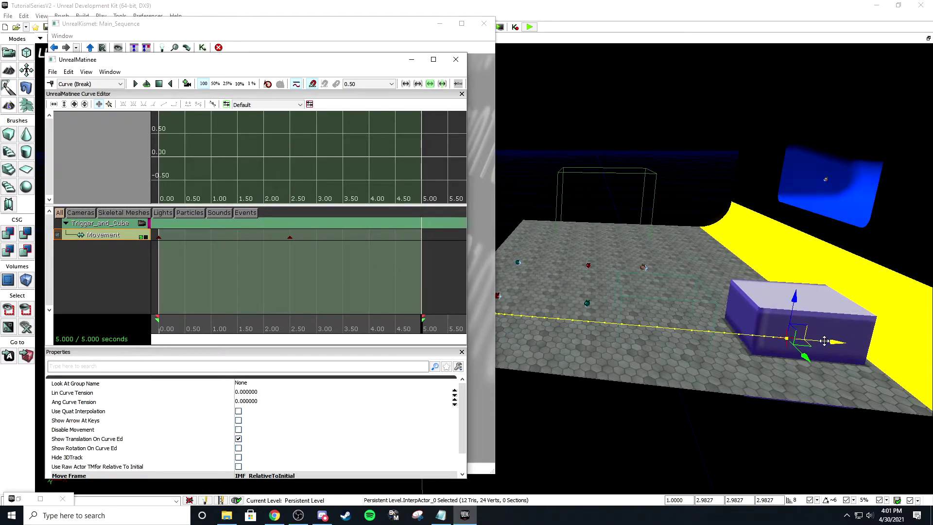
pyautogui.moveTo(839, 342); pyautogui.dragTo(595, 337)
pyautogui.moveTo(645, 343)
pyautogui.mouseDown(button='right')
pyautogui.moveTo(626, 343)
pyautogui.moveTo(636, 341)
pyautogui.mouseUp(button='right')
pyautogui.moveTo(696, 335); pyautogui.dragTo(619, 339)
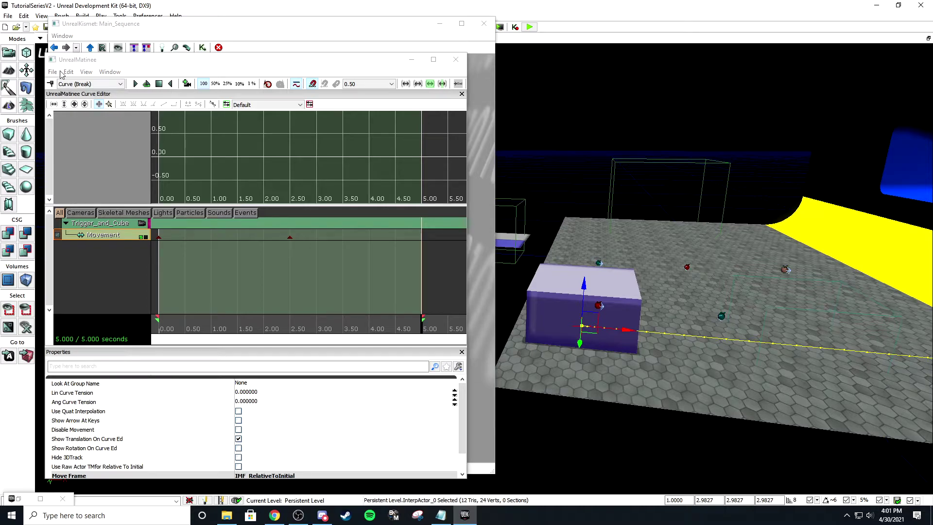
pyautogui.click(52, 84)
# Step: Play the loop section from the start to check the box's movement across the floor and back
pyautogui.moveTo(260, 322); pyautogui.dragTo(148, 318)
pyautogui.click(148, 84)
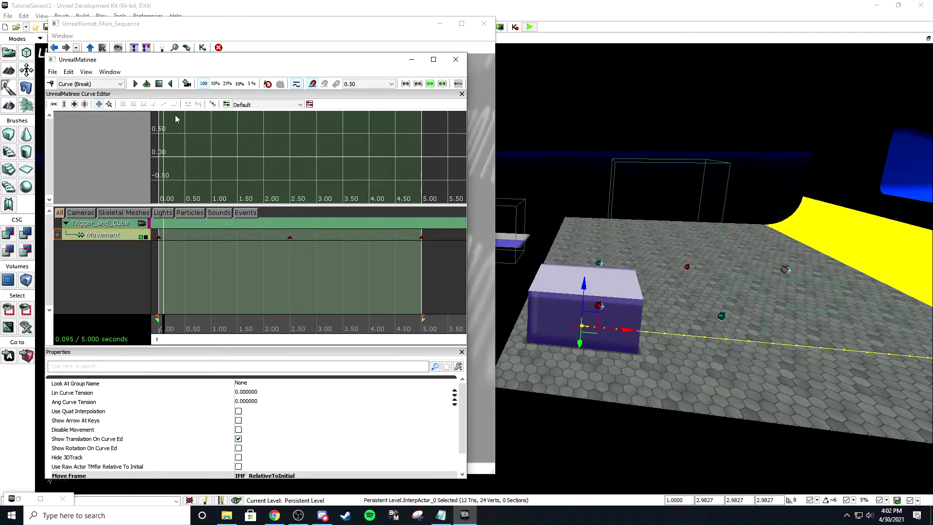
pyautogui.moveTo(718, 328); pyautogui.dragTo(741, 319, button='right')
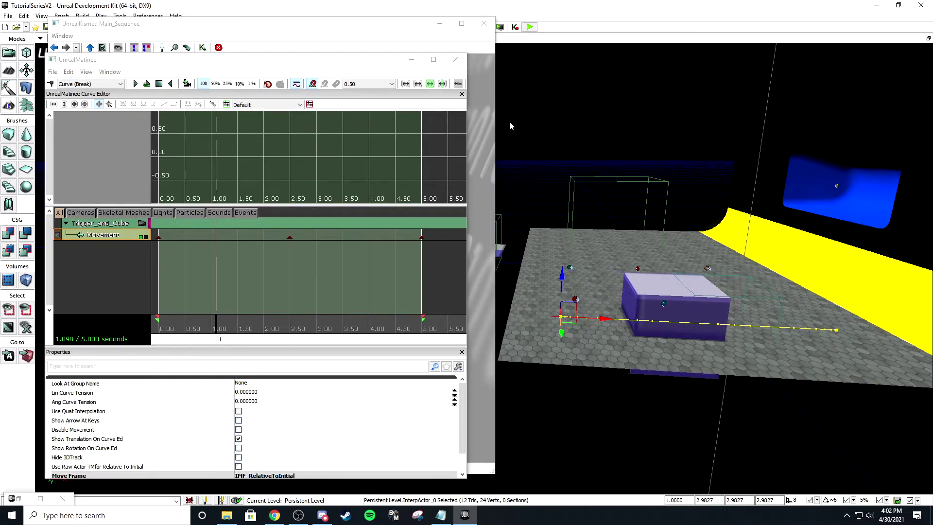
# Step: Close the Matinee editor and place the box's object variable below the Matinee node's Trigger_and_Cube link
pyautogui.click(455, 60)
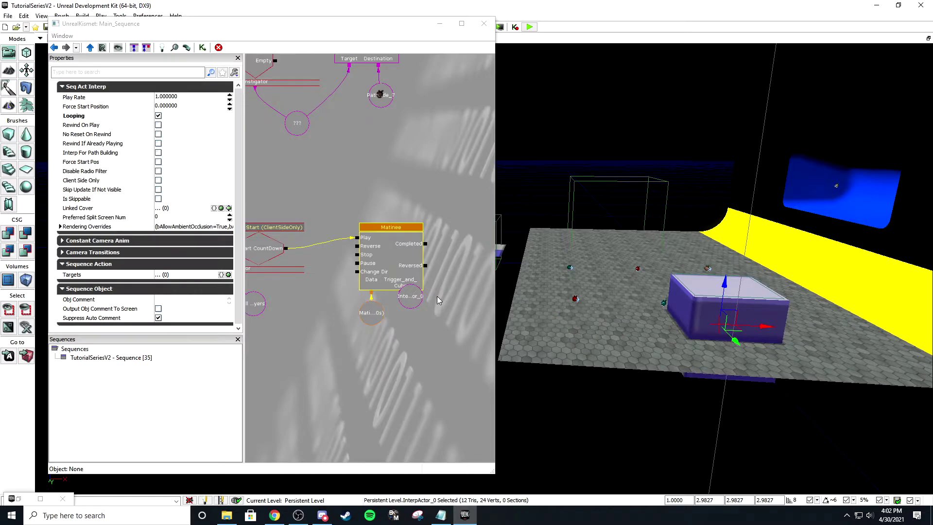
pyautogui.click(406, 293)
pyautogui.keyDown('ctrl'); pyautogui.moveTo(405, 304); pyautogui.dragTo(399, 335); pyautogui.keyUp('ctrl')
pyautogui.click(425, 298)
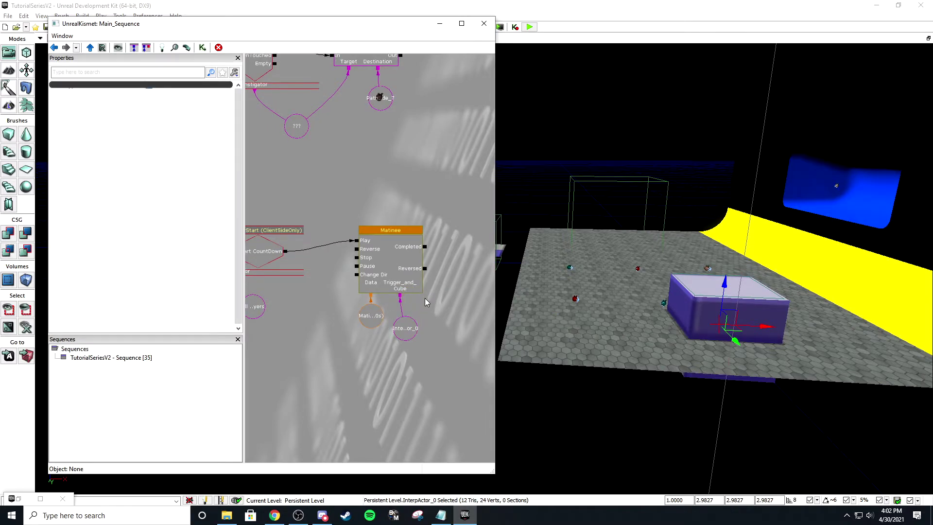
# Step: Try linking the dynamic trigger volume to the Matinee's Trigger_and_Cube group as an object variable, and delete that variable
pyautogui.moveTo(649, 306); pyautogui.dragTo(562, 291, button='right')
pyautogui.press('w')
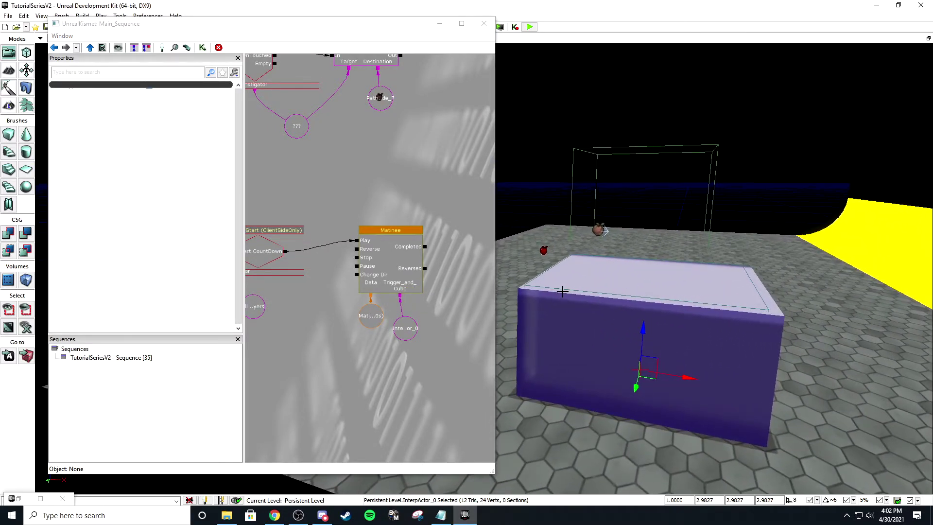
pyautogui.click(562, 290)
pyautogui.click(377, 370)
pyautogui.scroll(2, 389, 298)
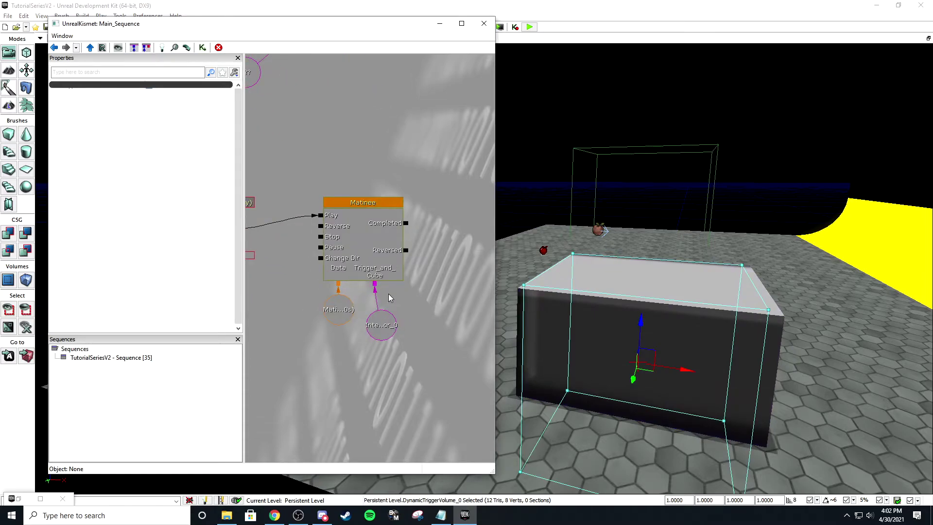
pyautogui.rightClick(374, 287)
pyautogui.click(413, 310)
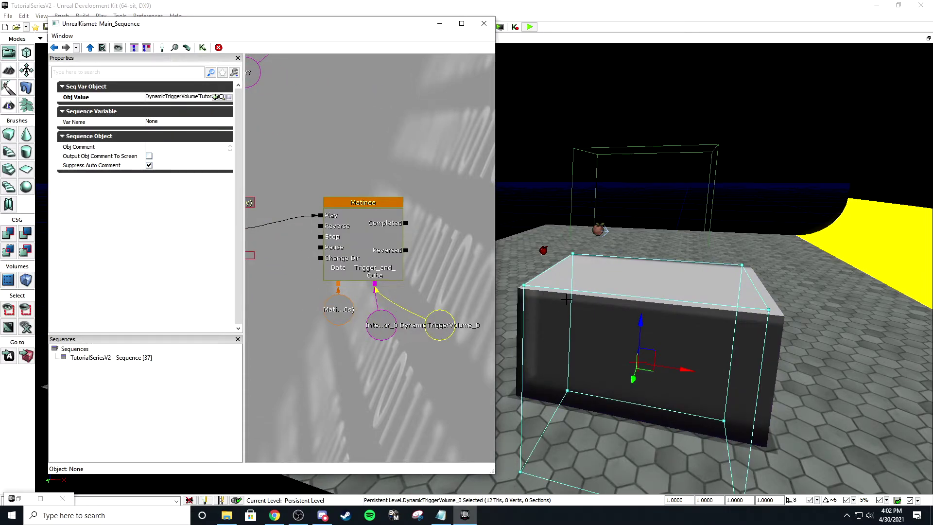
pyautogui.press('Delete')
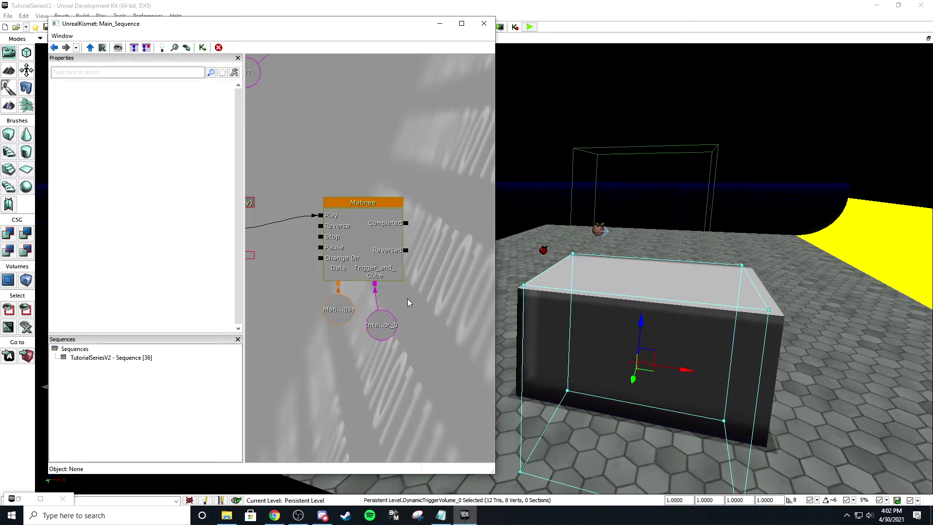
# Step: Filter the dynamic trigger volume's properties for "phys" and check its physics settings
pyautogui.scroll(-3, 410, 304)
pyautogui.scroll(1, 284, 306)
pyautogui.doubleClick(509, 280)
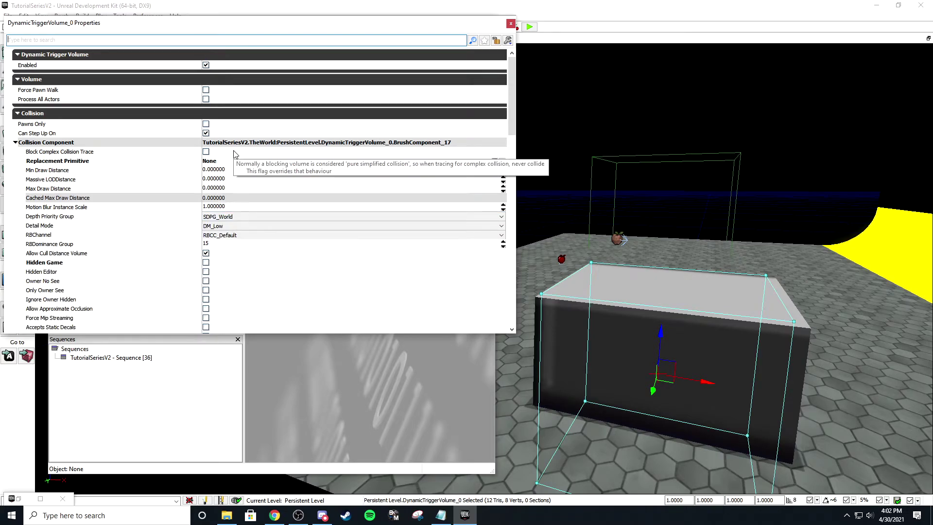
pyautogui.write('phys')
pyautogui.click(255, 141)
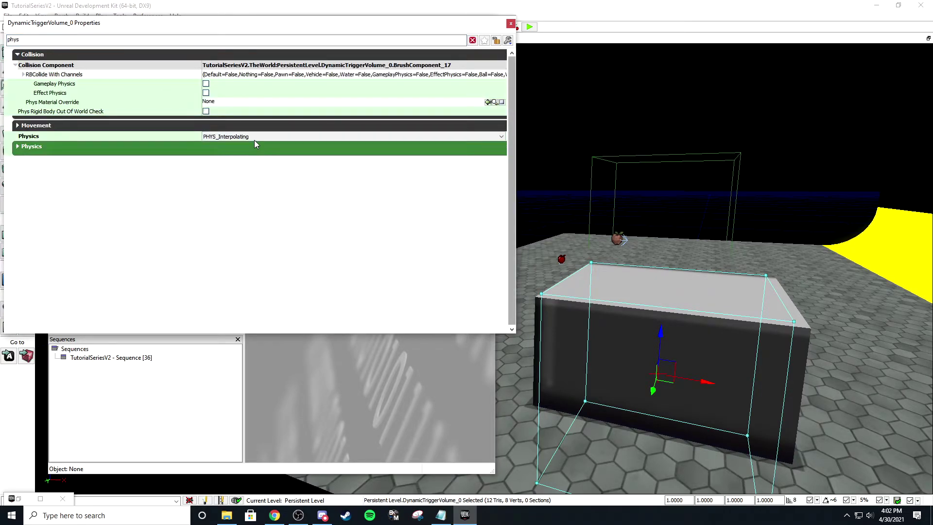
pyautogui.click(255, 139)
pyautogui.click(166, 156)
pyautogui.click(201, 146)
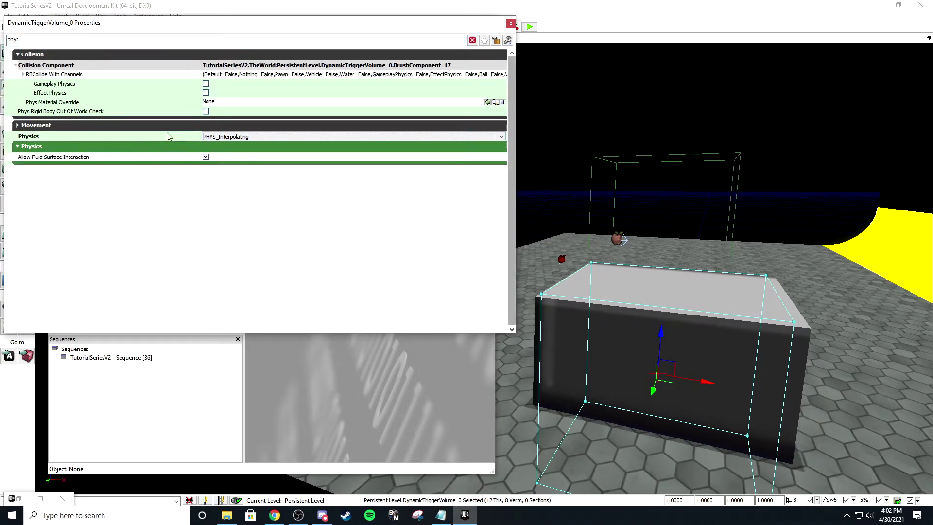
pyautogui.click(510, 23)
# Step: Add a Teleport action below the Matinee node and connect the Start CountDown output to its In
pyautogui.click(362, 302)
pyautogui.moveTo(403, 320); pyautogui.dragTo(365, 313)
pyautogui.scroll(2, 370, 307)
pyautogui.moveTo(374, 277); pyautogui.dragTo(358, 265)
pyautogui.rightClick(400, 186)
pyautogui.moveTo(467, 179)
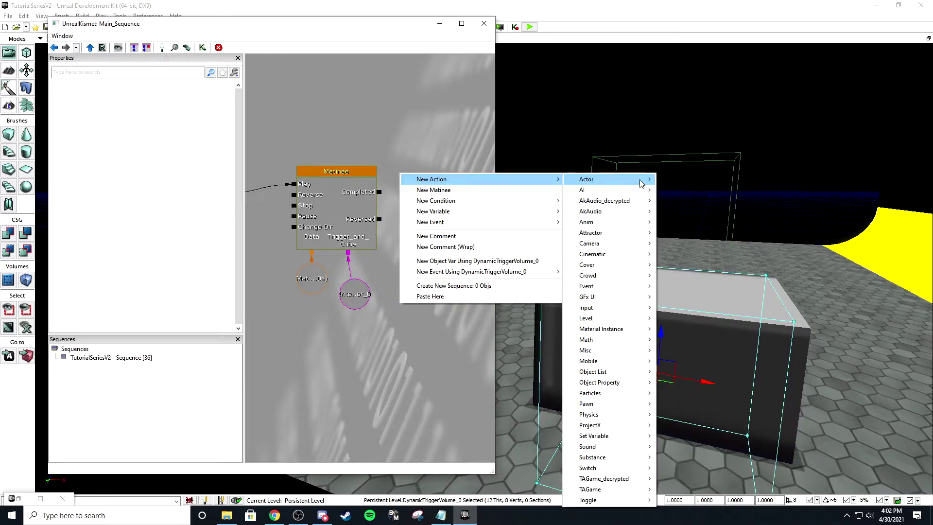
pyautogui.moveTo(641, 183)
pyautogui.click(680, 393)
pyautogui.moveTo(383, 189); pyautogui.dragTo(346, 314)
pyautogui.moveTo(278, 130); pyautogui.dragTo(383, 284)
pyautogui.click(410, 316)
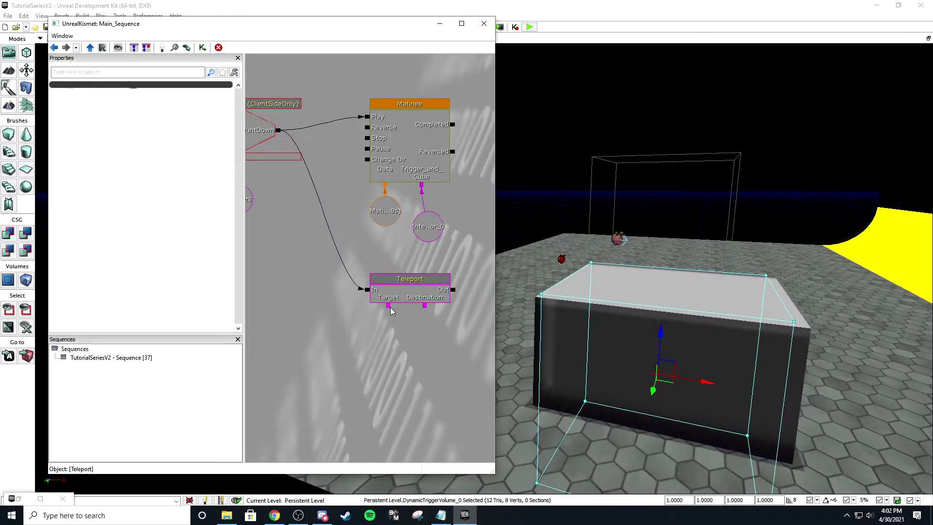
# Step: Assign the dynamic trigger volume as the Teleport's Target and link its Destination to the box's existing object variable
pyautogui.rightClick(390, 307)
pyautogui.click(421, 310)
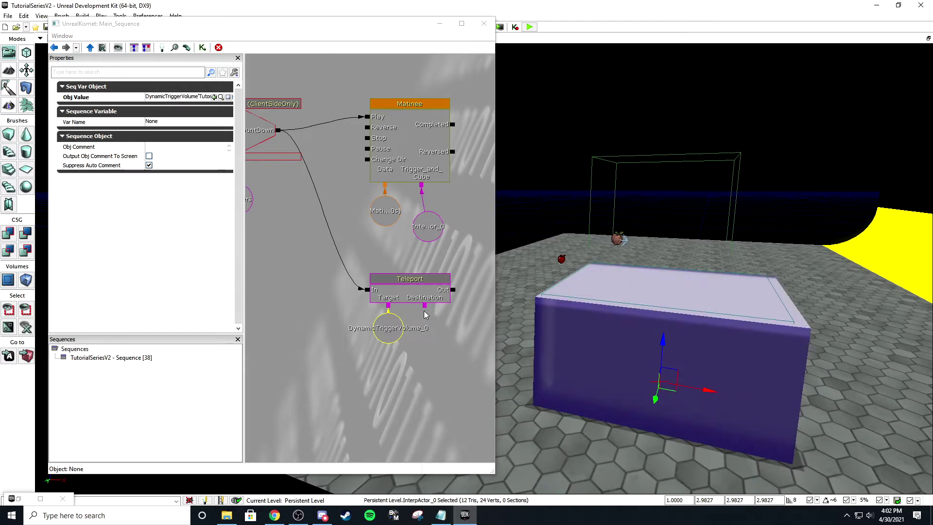
pyautogui.moveTo(424, 306); pyautogui.dragTo(434, 239)
pyautogui.moveTo(424, 317); pyautogui.dragTo(408, 326)
# Step: Give the Teleport's Out a 0.01 delay and loop it back into its own In
pyautogui.rightClick(438, 297)
pyautogui.click(470, 367)
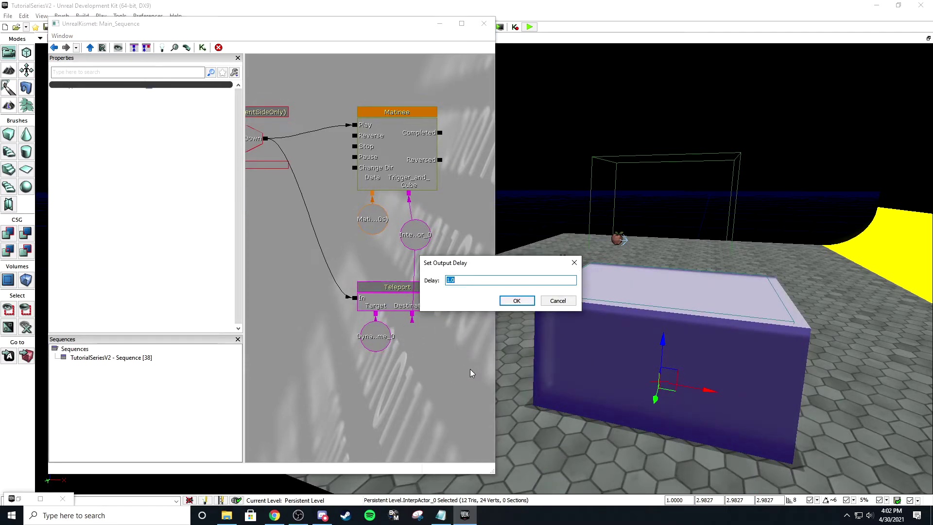
pyautogui.write('0.01')
pyautogui.press('Return')
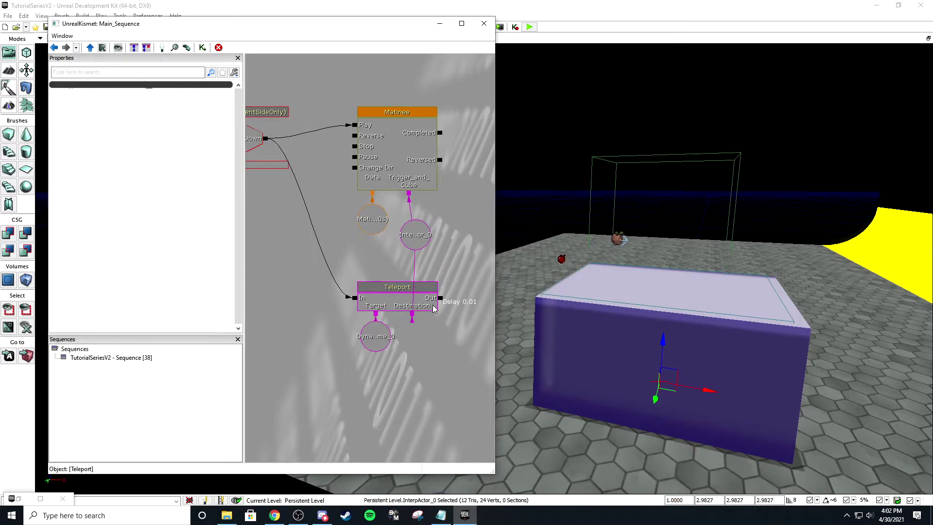
pyautogui.click(392, 292)
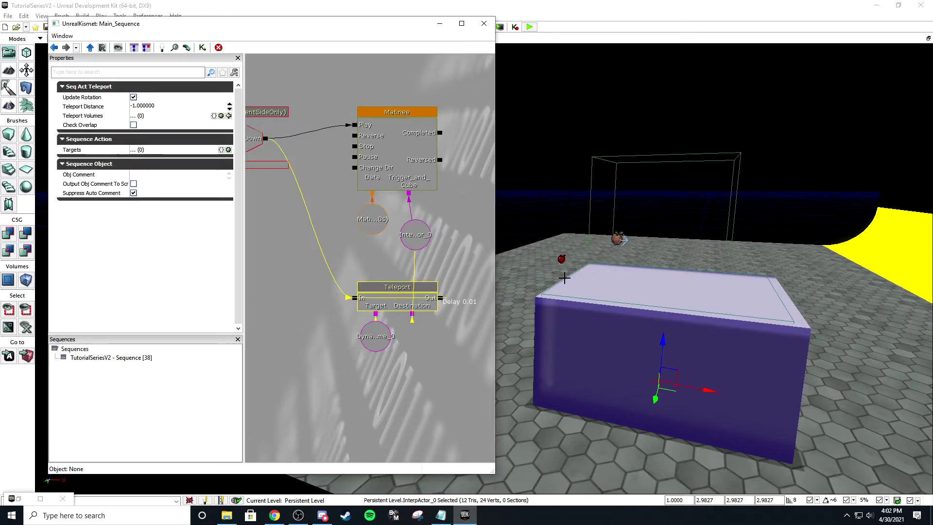
pyautogui.moveTo(626, 274); pyautogui.dragTo(651, 311, button='right')
pyautogui.moveTo(531, 250); pyautogui.dragTo(565, 244, button='right')
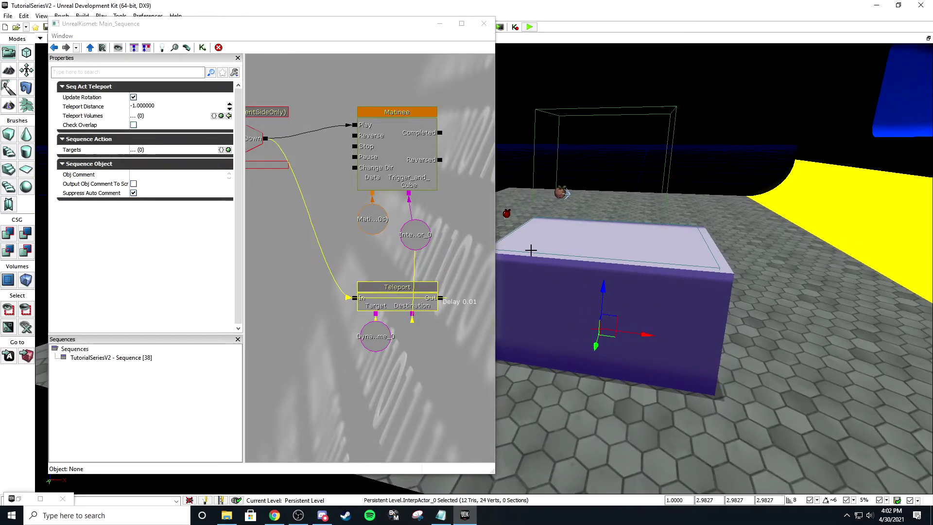
pyautogui.click(367, 264)
pyautogui.scroll(-2, 364, 260)
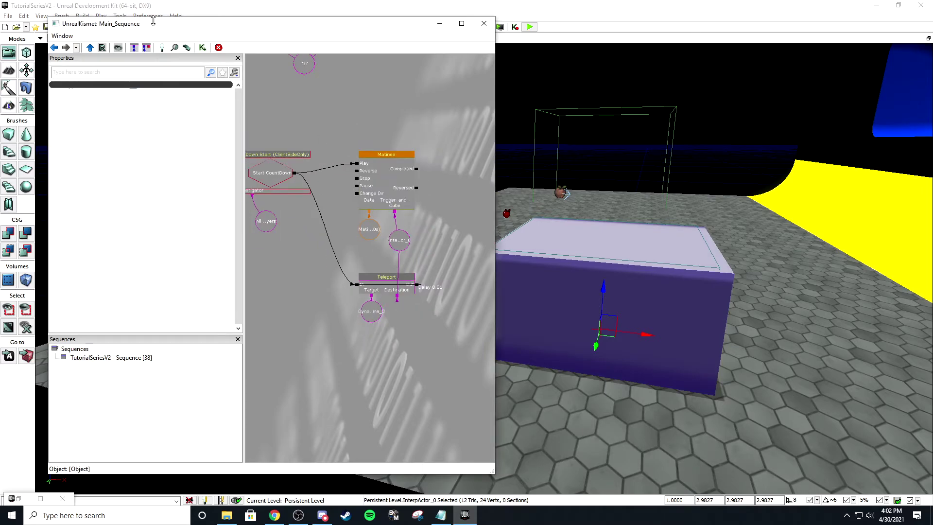
# Step: Minimize Kismet, build the level's lighting, and close the Swarm Agent
pyautogui.click(439, 23)
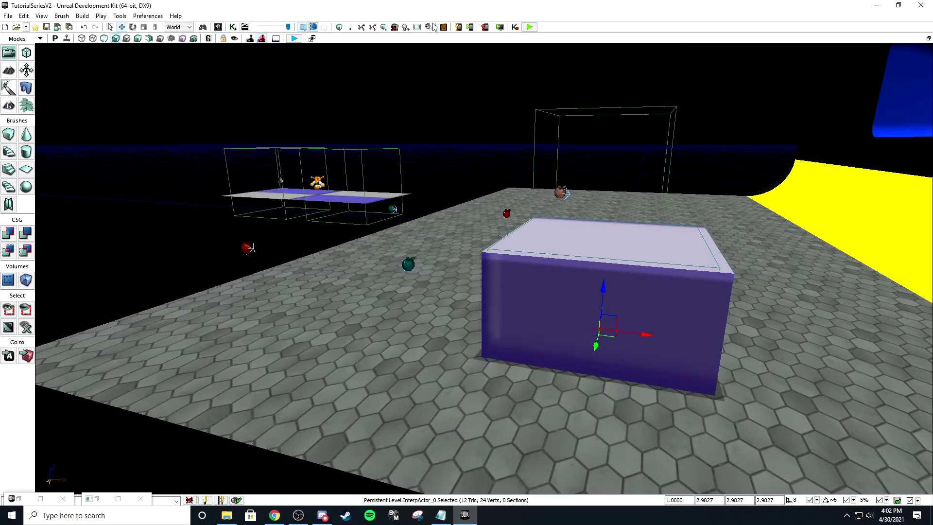
pyautogui.moveTo(441, 73); pyautogui.dragTo(238, 72, button='right')
pyautogui.scroll(-6, 477, 211)
pyautogui.scroll(-1, 574, 317)
pyautogui.moveTo(557, 308); pyautogui.dragTo(417, 223, button='right')
pyautogui.moveTo(512, 244); pyautogui.dragTo(369, 159, button='right')
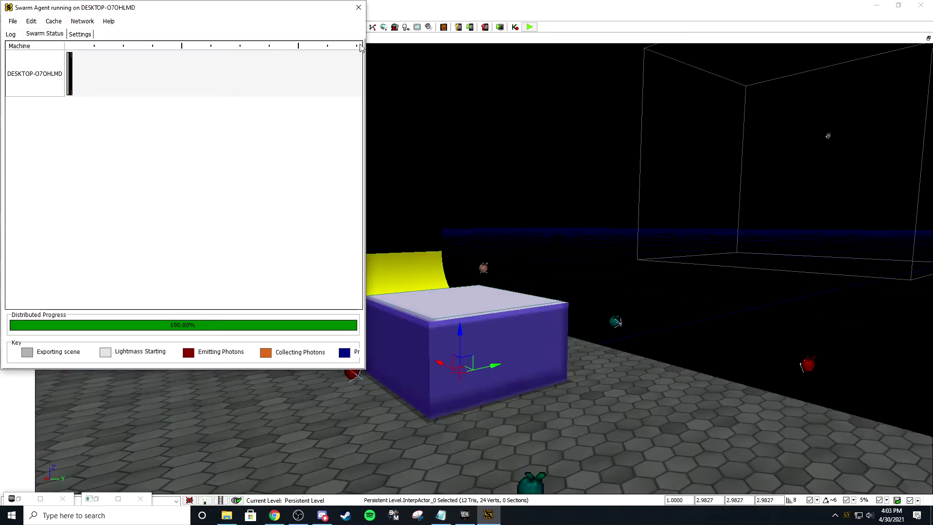
pyautogui.click(363, 13)
# Step: Set the dynamic trigger volume's Physics property to PHYS_None
pyautogui.moveTo(519, 335); pyautogui.dragTo(489, 346, button='right')
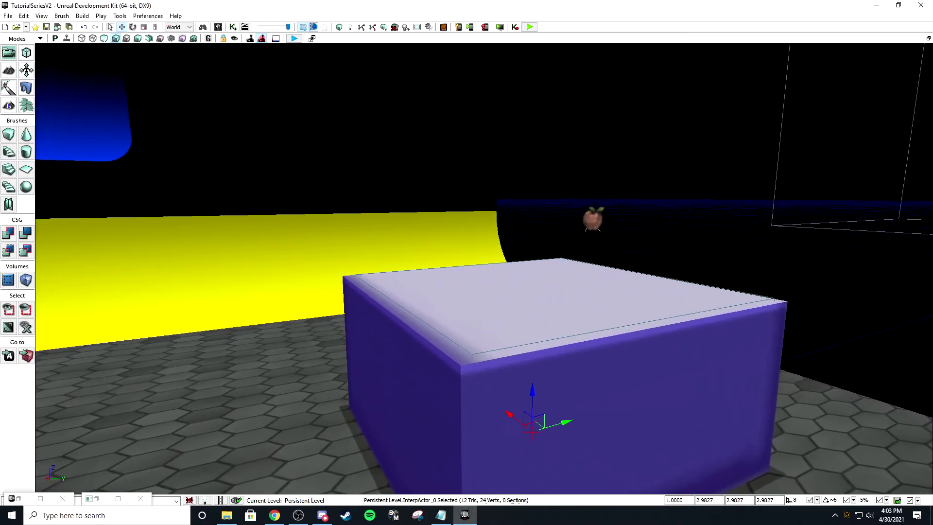
pyautogui.doubleClick(481, 347)
pyautogui.write('phys')
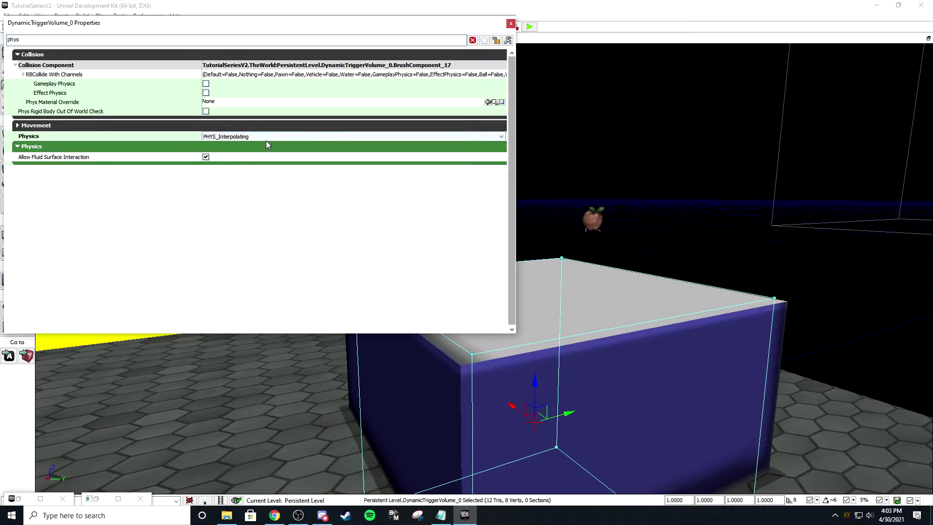
pyautogui.click(267, 142)
pyautogui.click(258, 137)
pyautogui.click(254, 145)
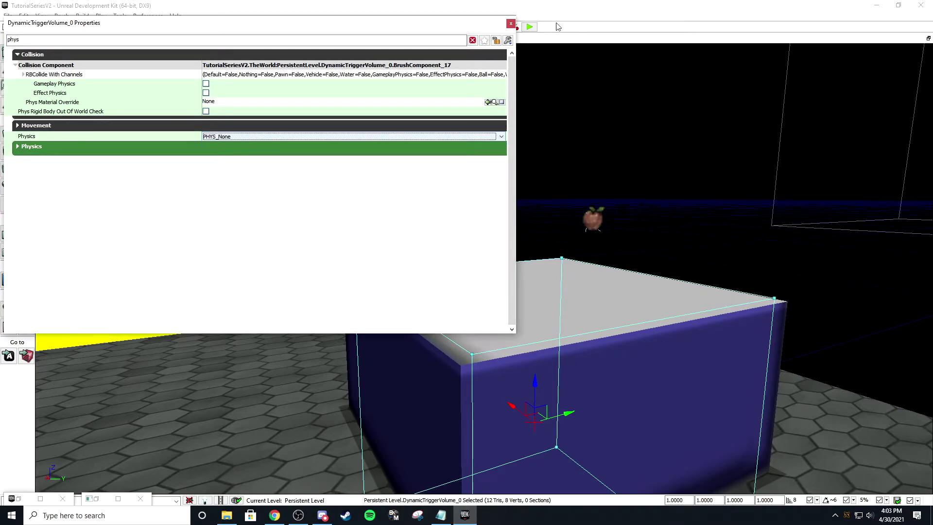
pyautogui.click(511, 26)
# Step: Save the level
pyautogui.moveTo(524, 214); pyautogui.dragTo(508, 281, button='right')
pyautogui.click(561, 280)
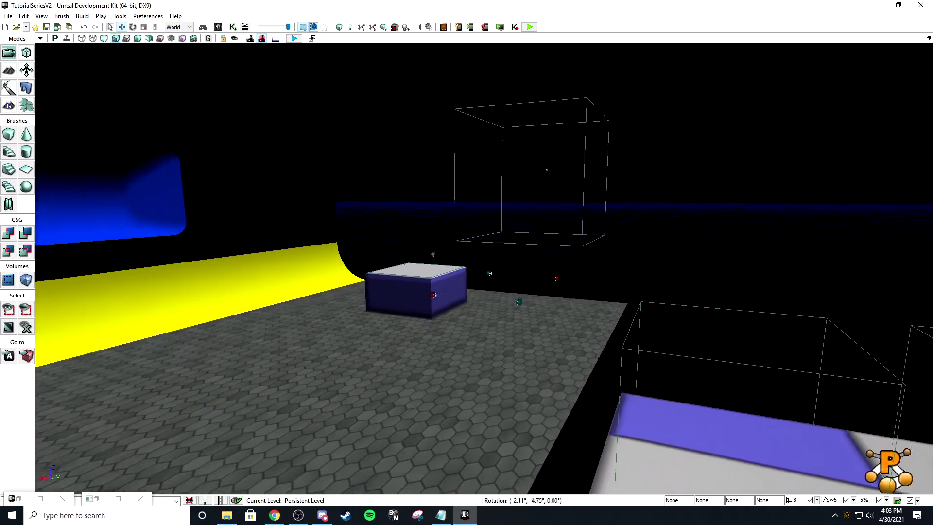
pyautogui.moveTo(552, 277); pyautogui.dragTo(551, 277)
pyautogui.moveTo(421, 280); pyautogui.dragTo(421, 280)
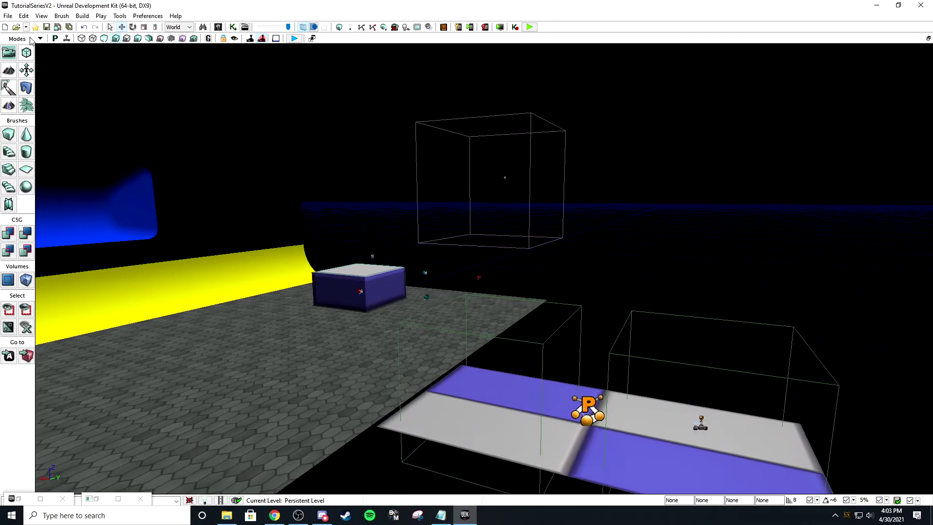
pyautogui.click(8, 16)
pyautogui.click(32, 53)
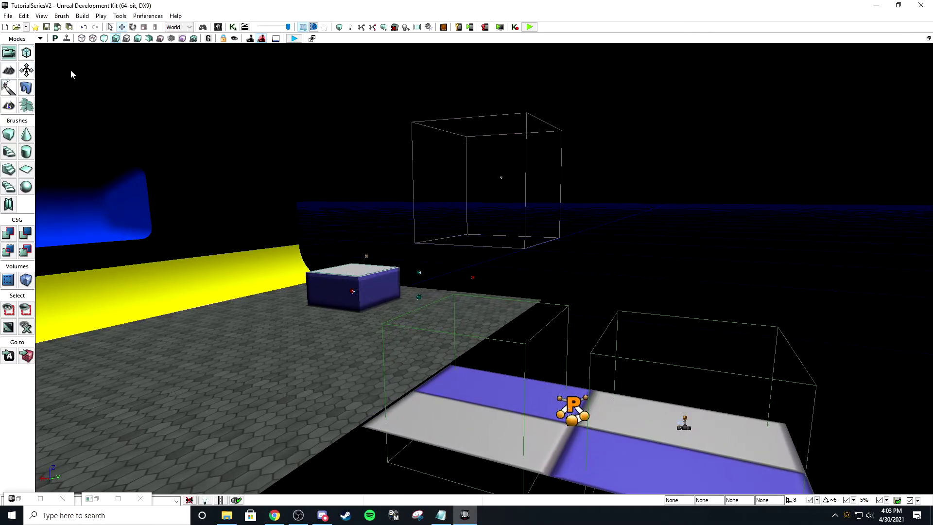
pyautogui.moveTo(71, 69); pyautogui.dragTo(71, 69)
pyautogui.moveTo(394, 394); pyautogui.dragTo(395, 394)
# Step: Reopen Kismet to review the Matinee and looping Teleport nodes, and minimize it again
pyautogui.click(96, 498)
pyautogui.moveTo(422, 307); pyautogui.dragTo(400, 306)
pyautogui.scroll(3, 366, 282)
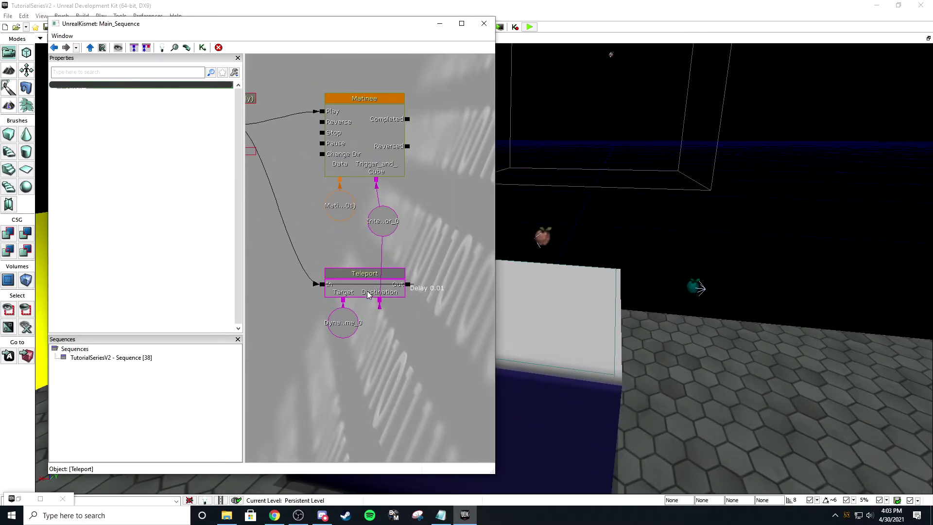
pyautogui.click(388, 110)
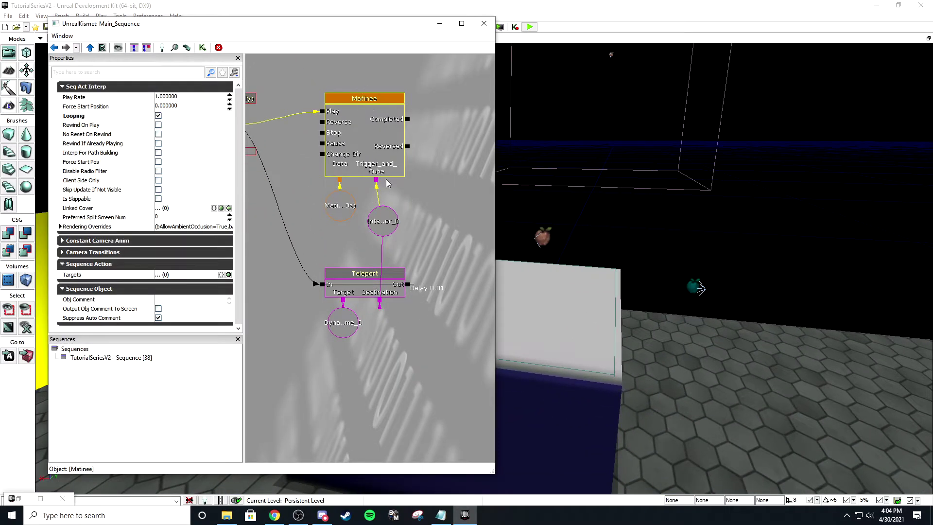
pyautogui.click(439, 24)
pyautogui.moveTo(382, 79); pyautogui.dragTo(382, 79, button='right')
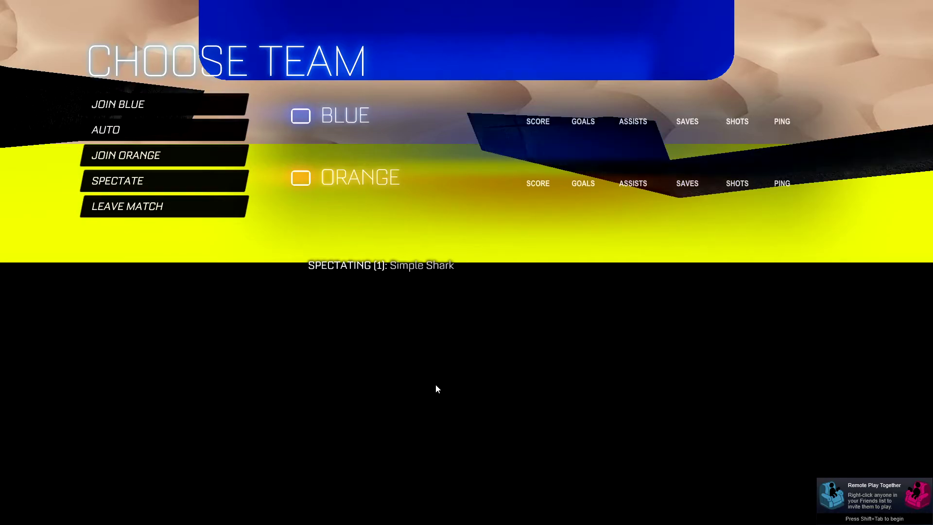
# Step: In the game's test match, join the Blue team and switch teams until the car spawns for Orange
pyautogui.click(170, 114)
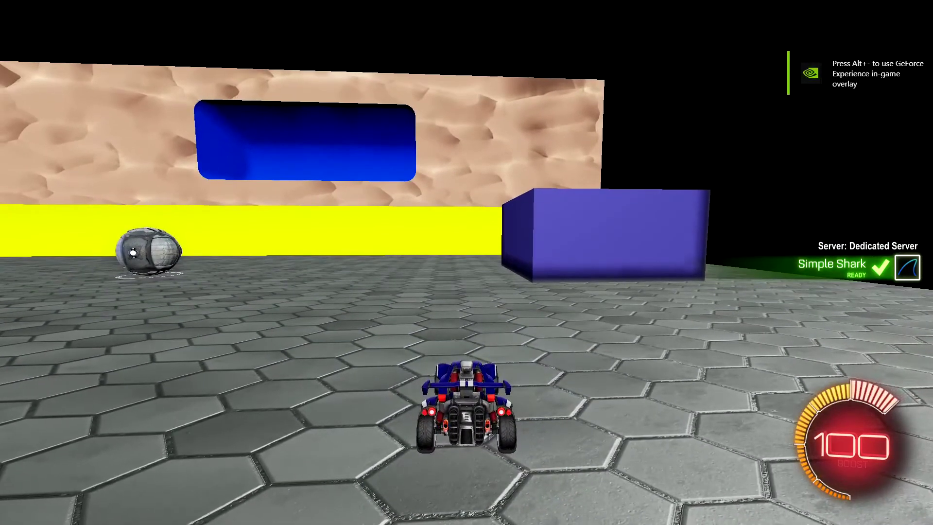
pyautogui.press('Escape')
pyautogui.click(406, 249)
pyautogui.click(233, 121)
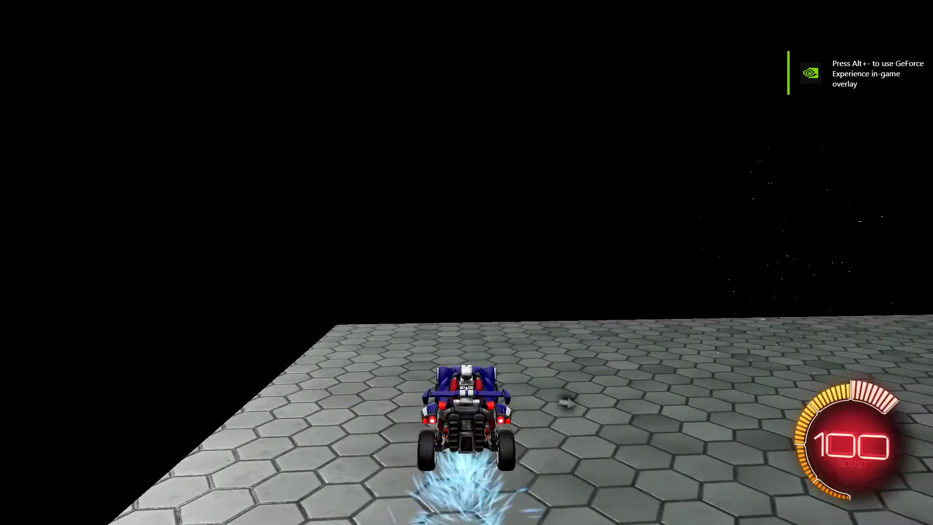
pyautogui.press('Escape')
pyautogui.click(402, 249)
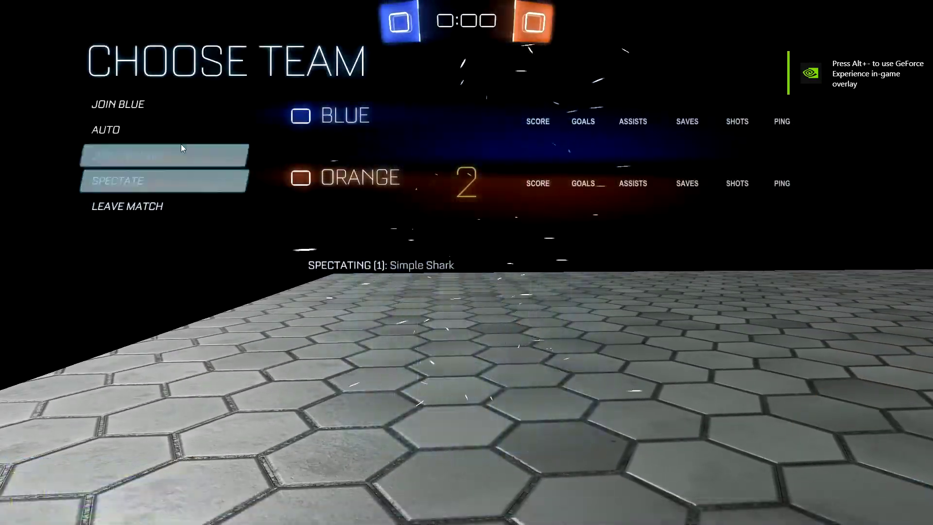
pyautogui.click(181, 148)
pyautogui.press('Escape')
pyautogui.click(462, 250)
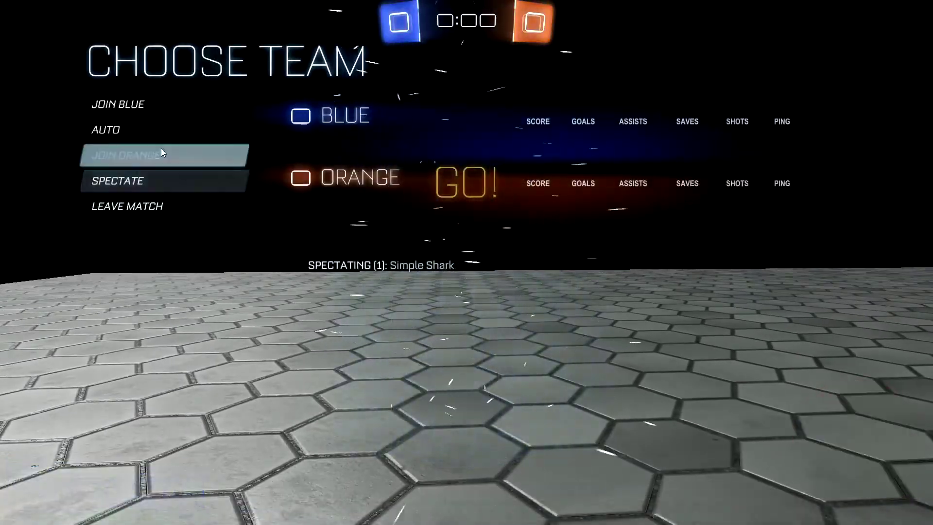
pyautogui.click(161, 148)
# Step: Drive the Orange car around the arena with ball cam on, watching how the moving box travels
pyautogui.press('s')
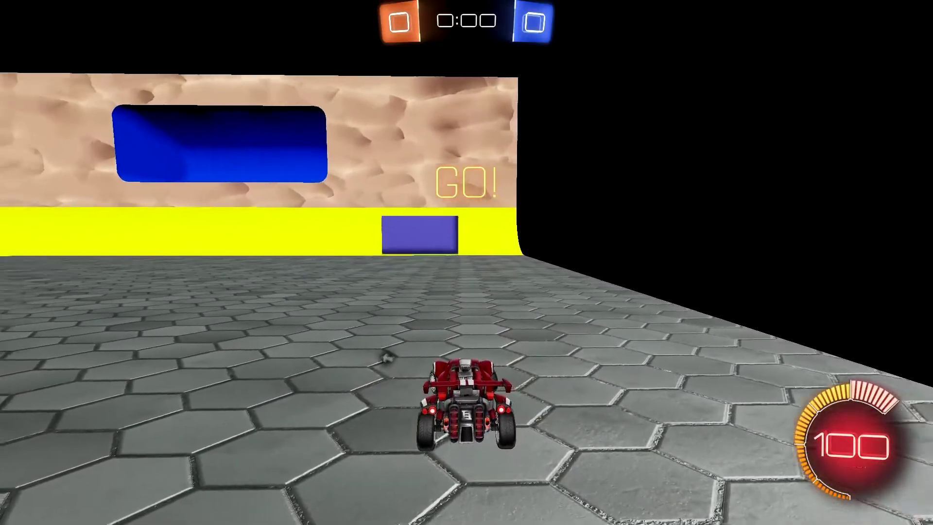
pyautogui.press('a')
pyautogui.press('w')
pyautogui.press('space')
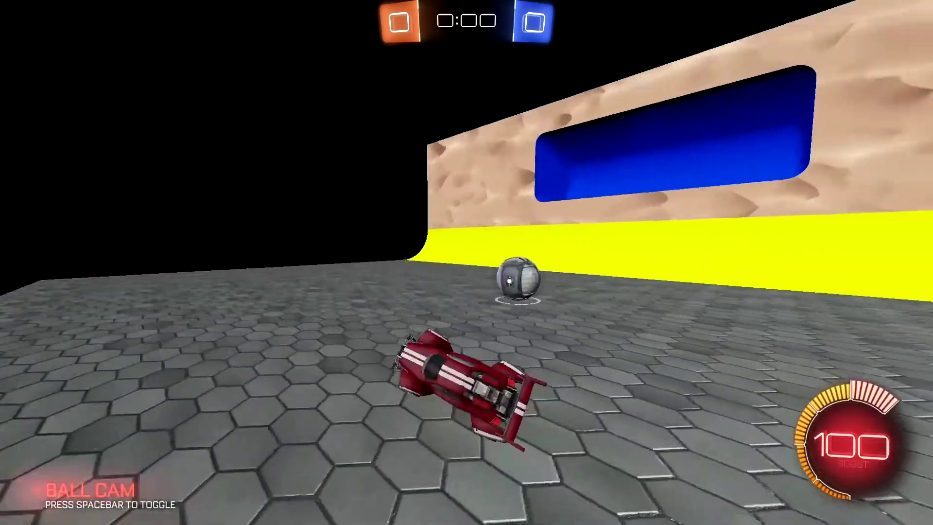
pyautogui.press('w')
pyautogui.press('d')
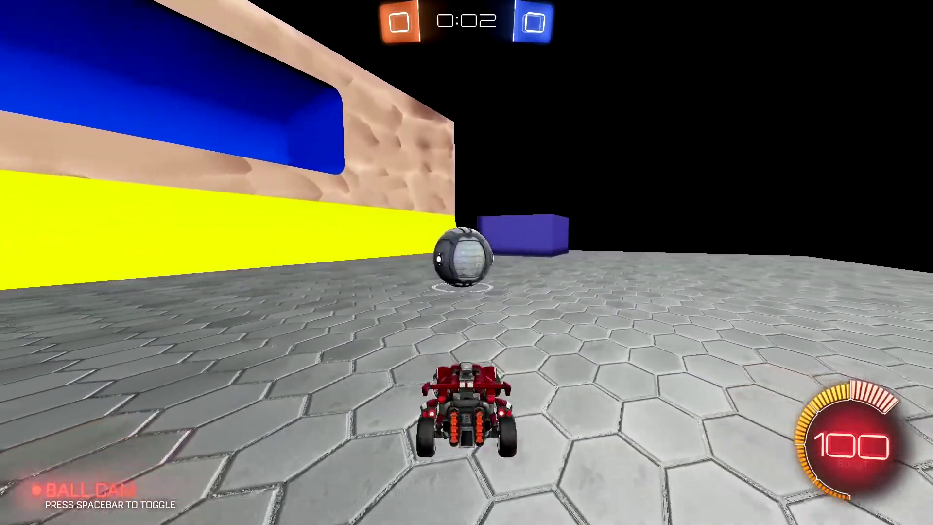
pyautogui.press('a')
pyautogui.press('w')
pyautogui.press('a')
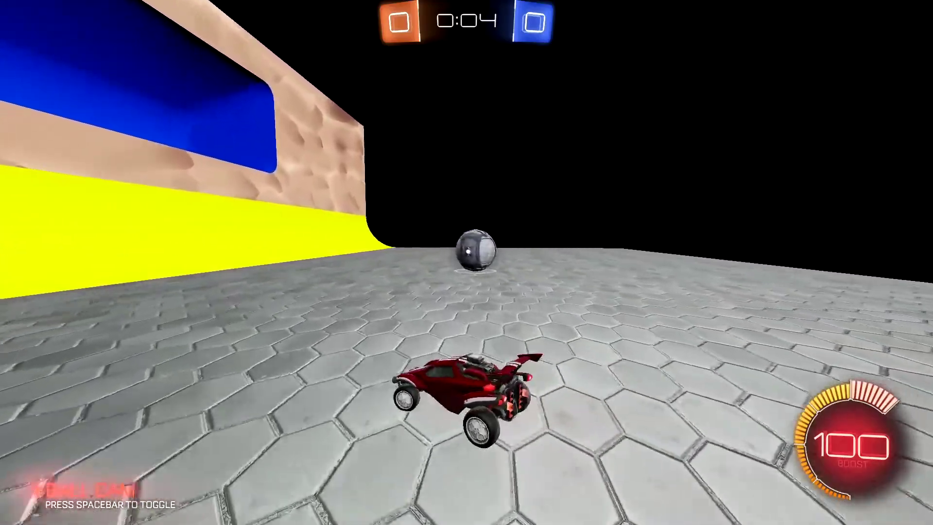
pyautogui.press('w')
pyautogui.press('a')
pyautogui.press('d')
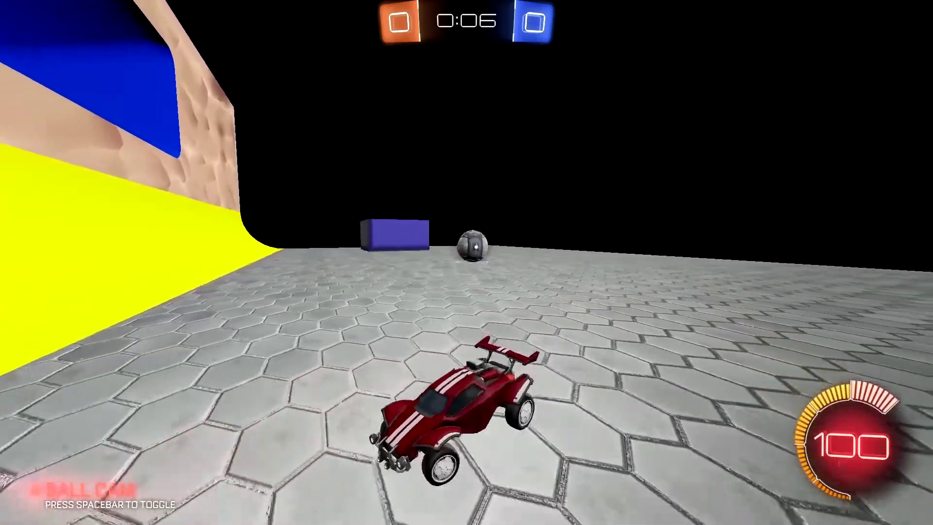
pyautogui.press('w')
pyautogui.press('d')
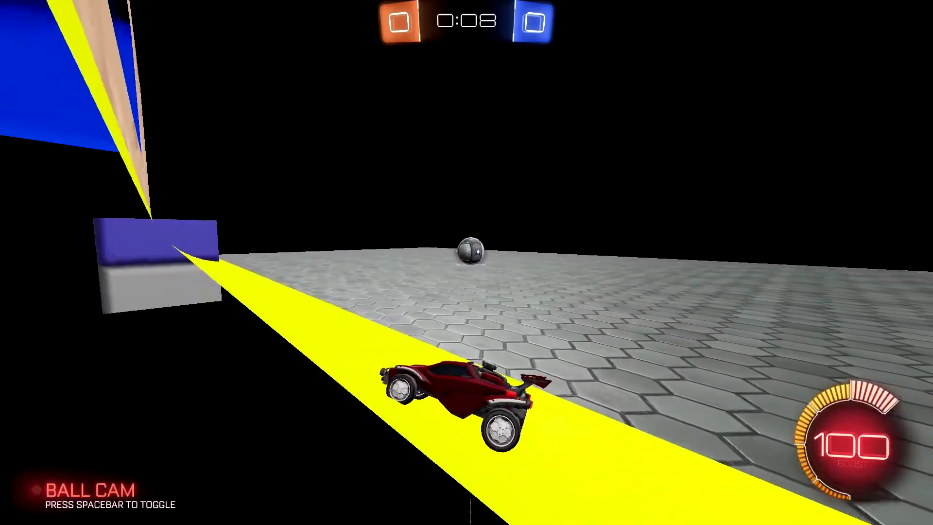
pyautogui.press('w')
pyautogui.press('a')
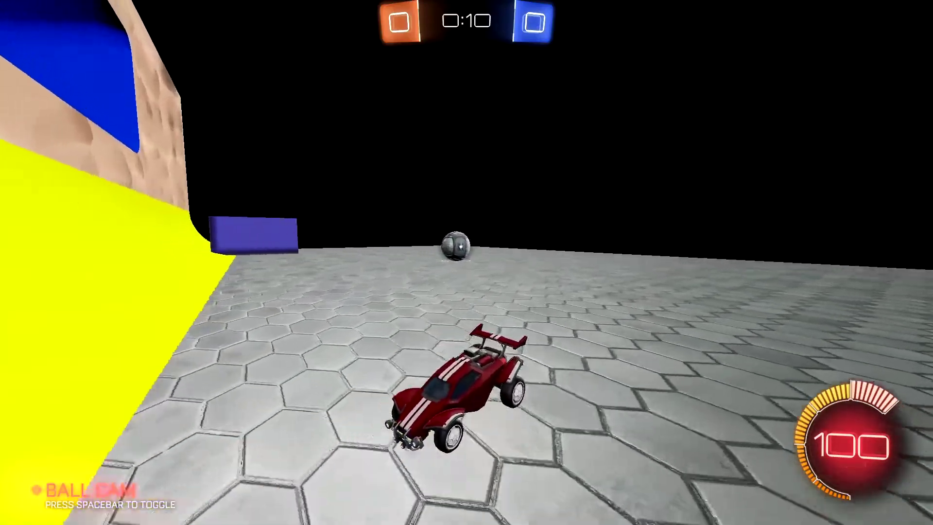
pyautogui.press('d')
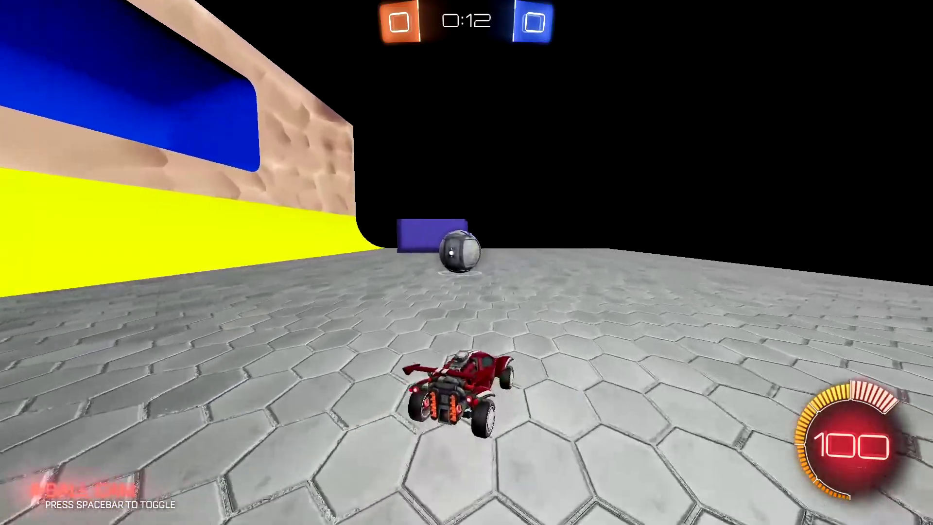
pyautogui.press('w')
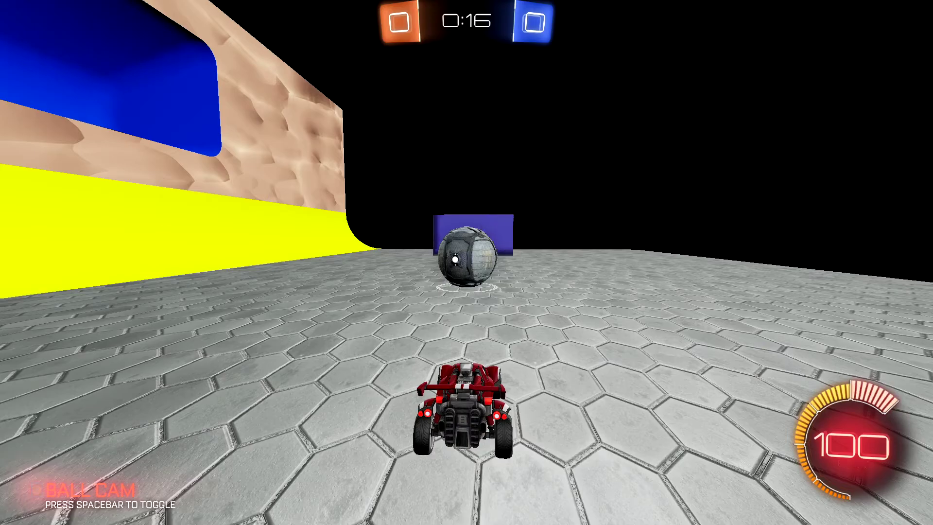
# Step: Drive the Orange car straight into the moving purple box to test its Teleport trigger
pyautogui.press('d')
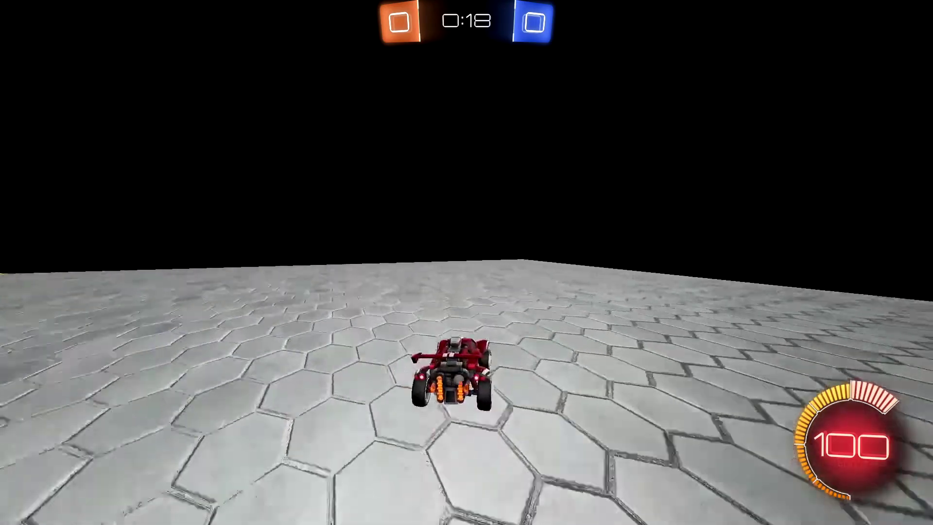
pyautogui.press('a')
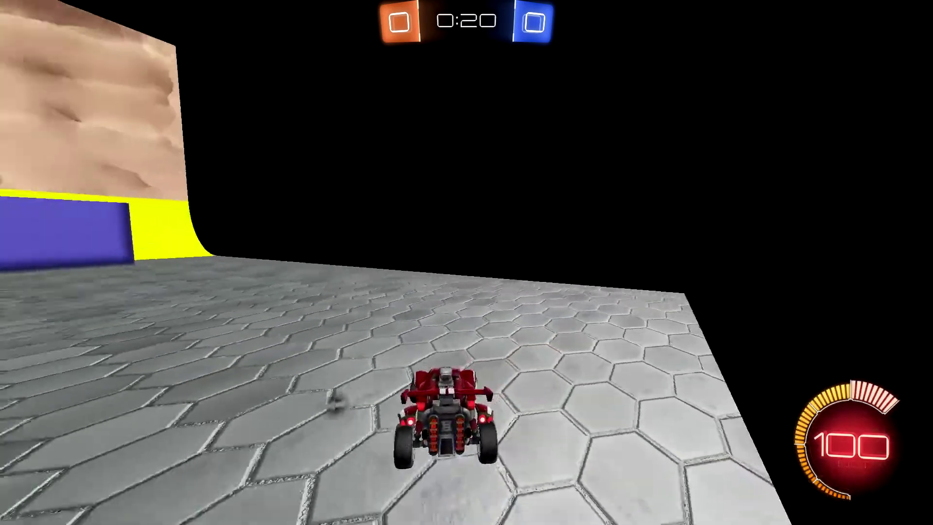
pyautogui.press('w')
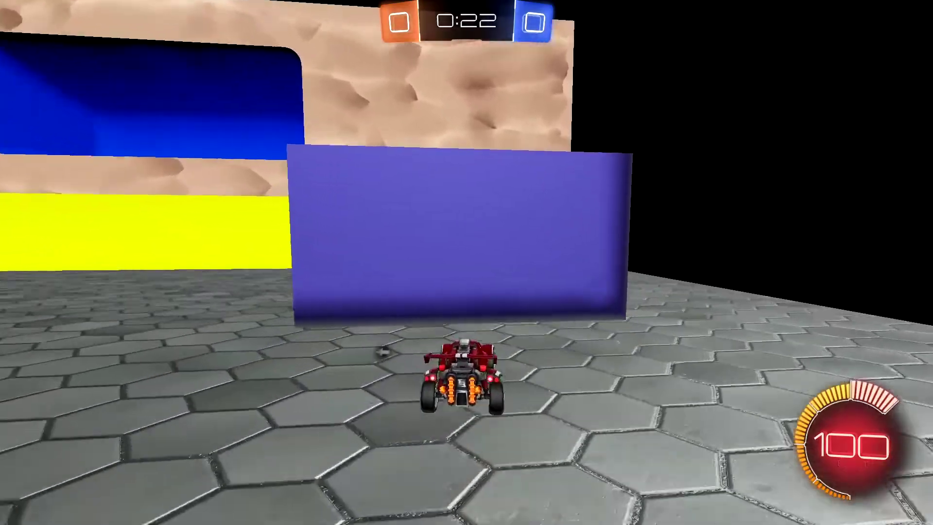
pyautogui.press('a')
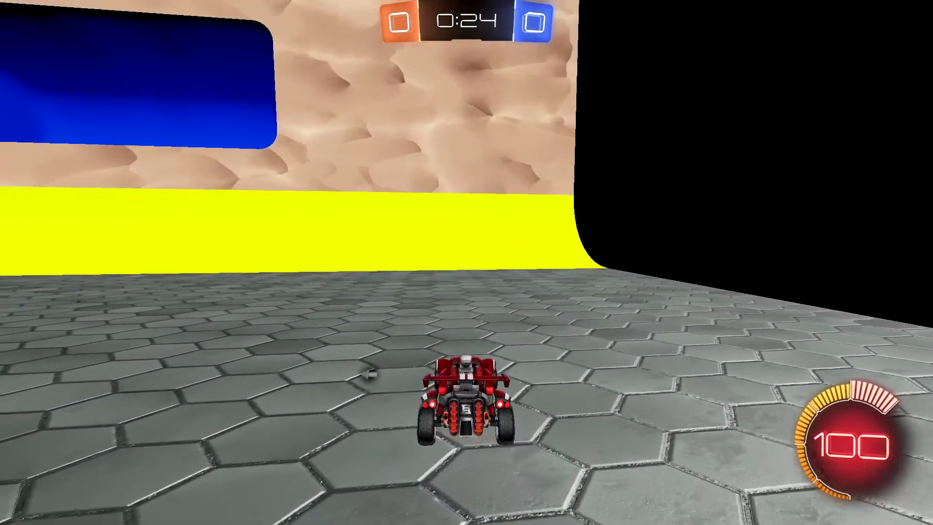
pyautogui.press('w')
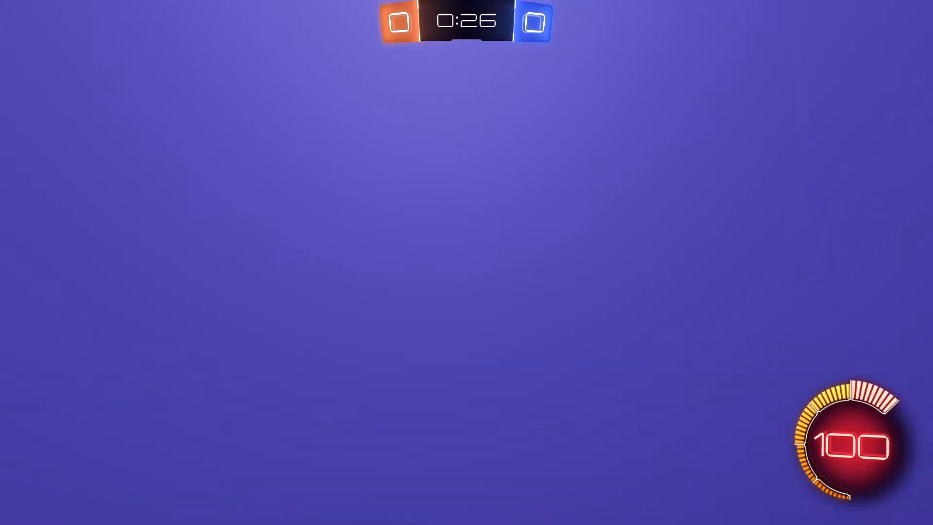
pyautogui.press('w')
pyautogui.press('d')
pyautogui.press('a')
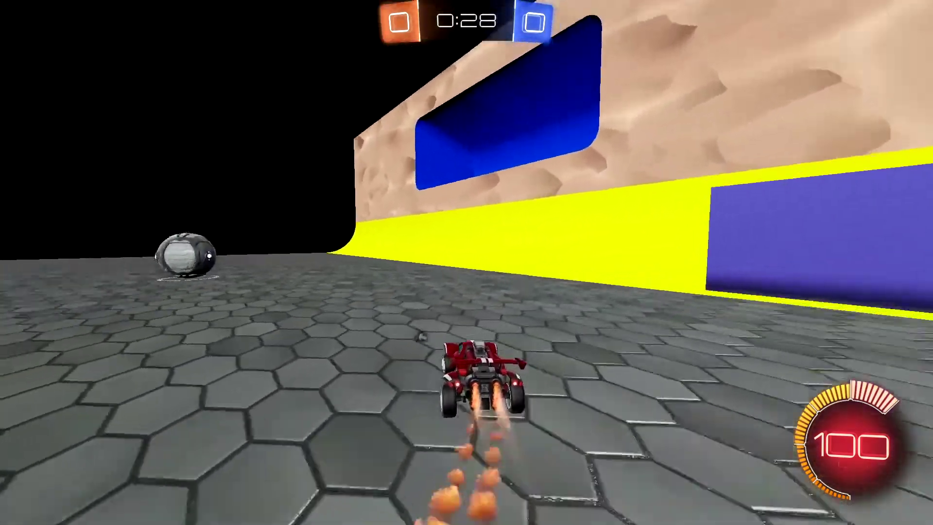
pyautogui.press('w')
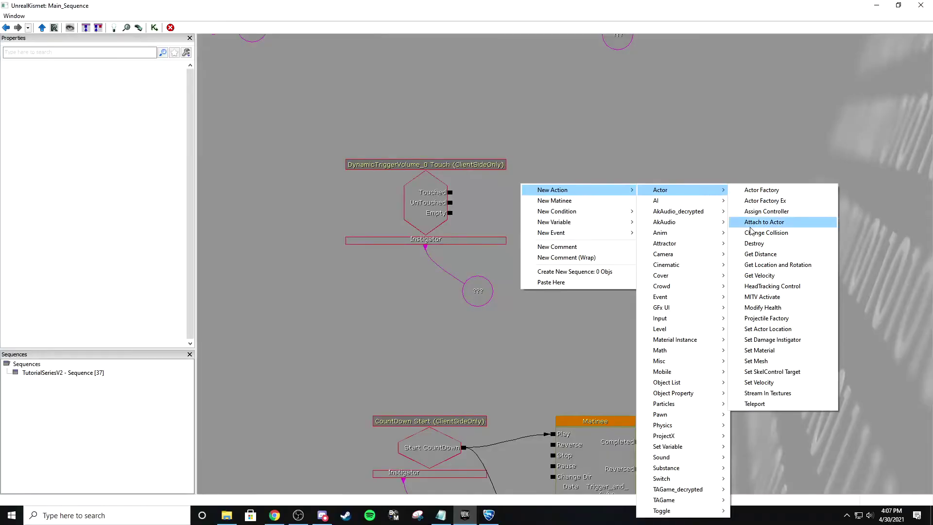
# Step: Add a Set Actor Location action to the DynamicTriggerVolume_0 Touched output, with the Instigator variable as Target and the nearby path node as Location
pyautogui.click(762, 321)
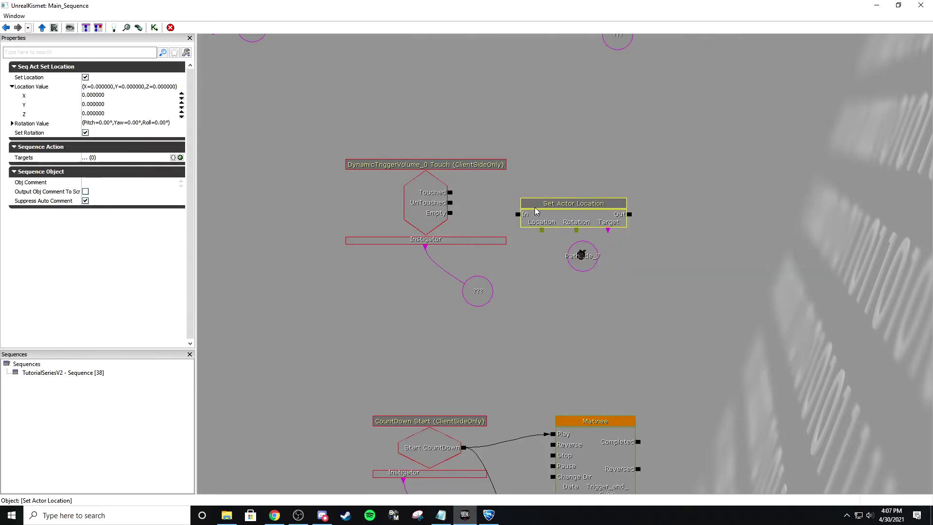
pyautogui.moveTo(583, 203); pyautogui.dragTo(508, 276)
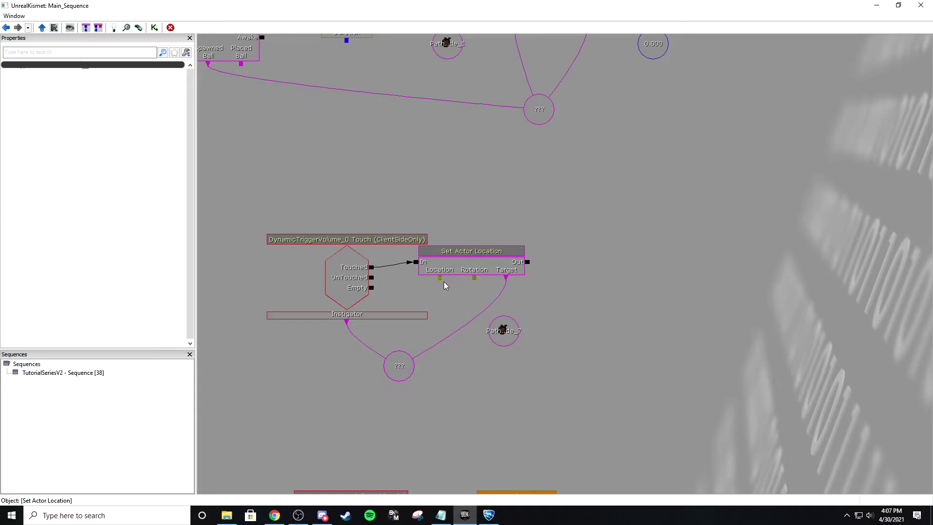
pyautogui.click(514, 344)
pyautogui.click(478, 276)
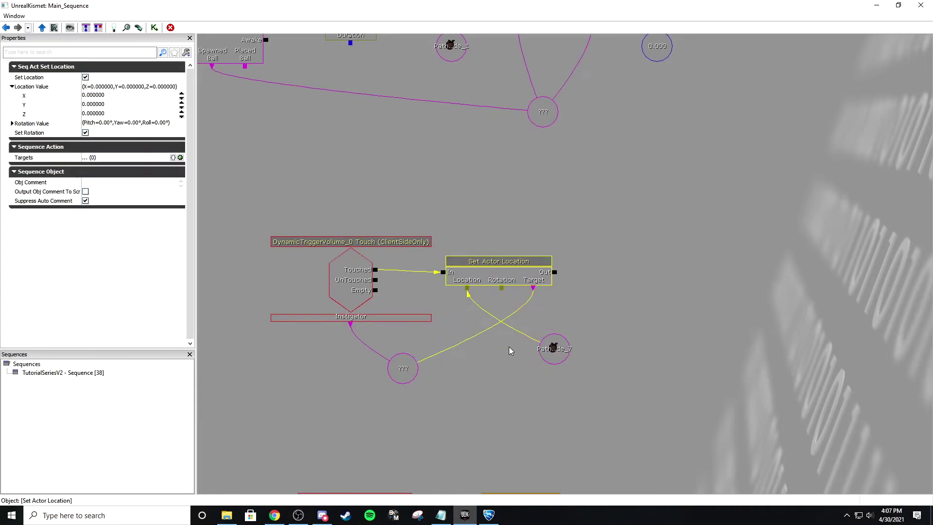
pyautogui.click(530, 352)
pyautogui.click(547, 345)
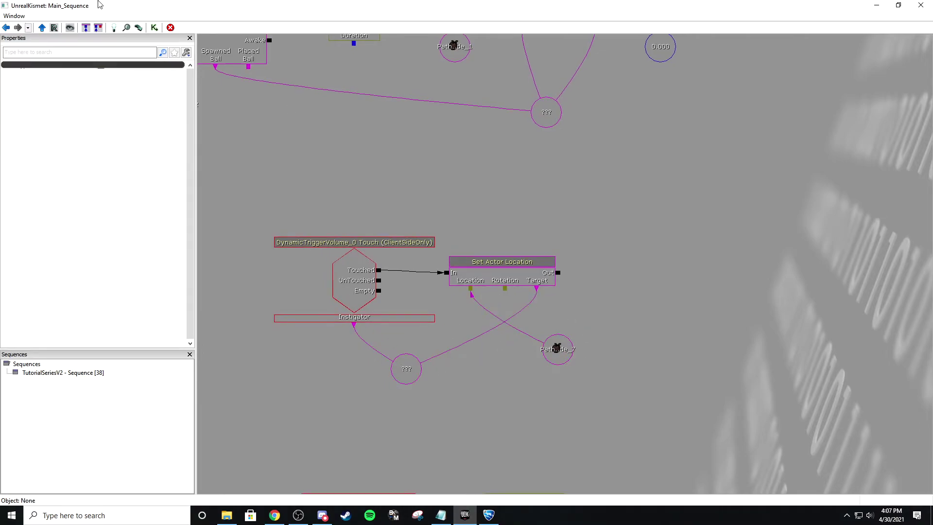
# Step: Save the level, then run TutorialSeriesV2.udk through UtopiaOverwrite.bat in the Maps folder
pyautogui.doubleClick(99, 5)
pyautogui.click(31, 50)
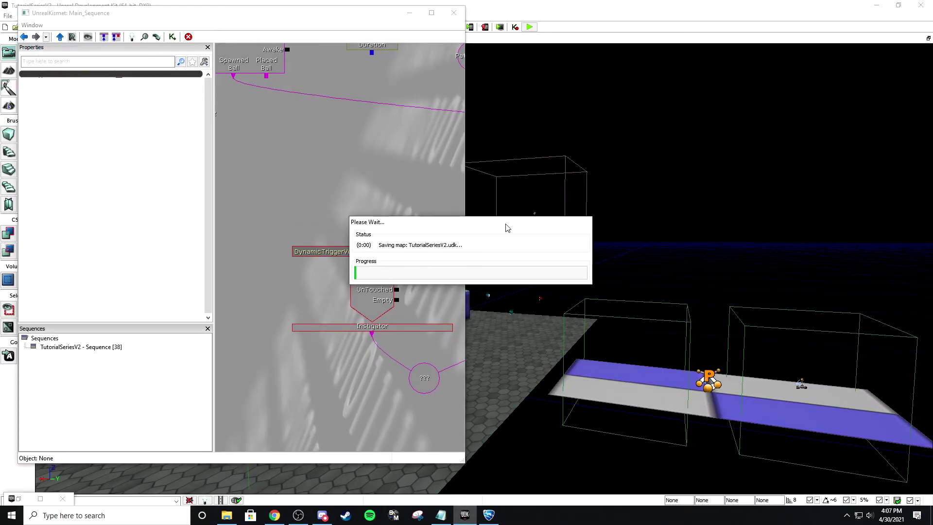
pyautogui.click(875, 7)
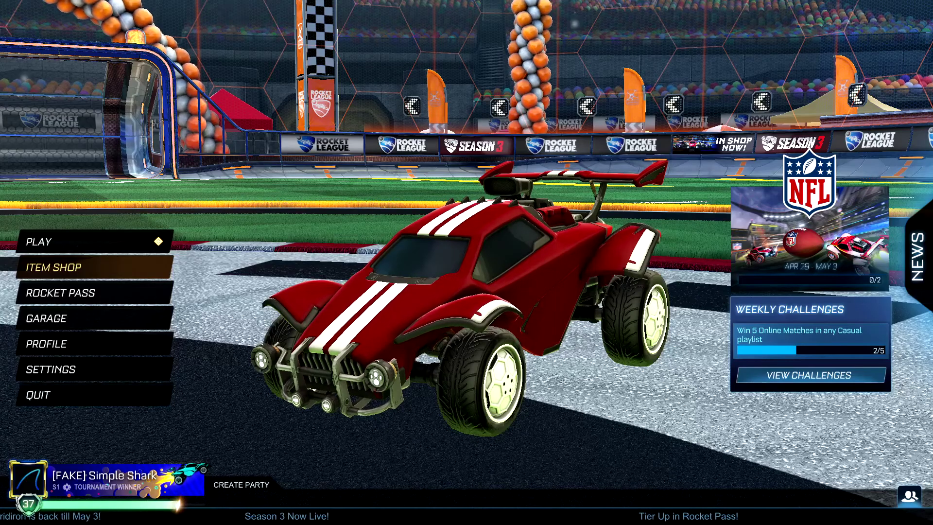
pyautogui.hotkey('alt', 'Tab')
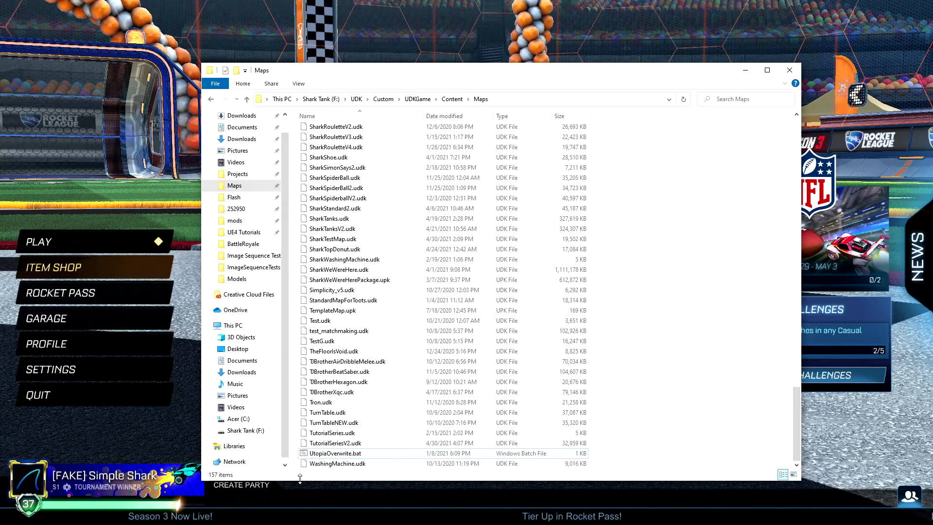
pyautogui.moveTo(329, 456); pyautogui.dragTo(329, 456)
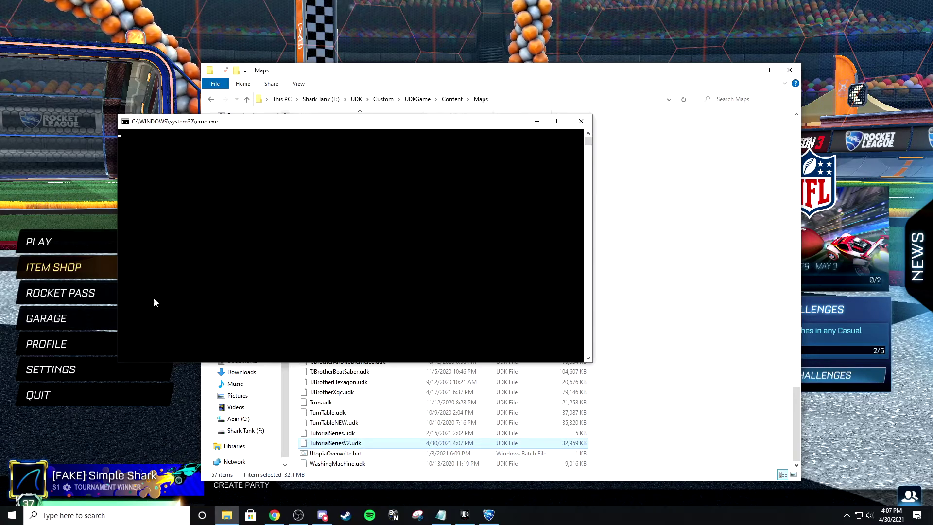
# Step: Switch to Rocket League, start a test match on the updated map, and join the Blue team
pyautogui.click(87, 239)
pyautogui.click(675, 333)
pyautogui.click(529, 271)
pyautogui.click(530, 273)
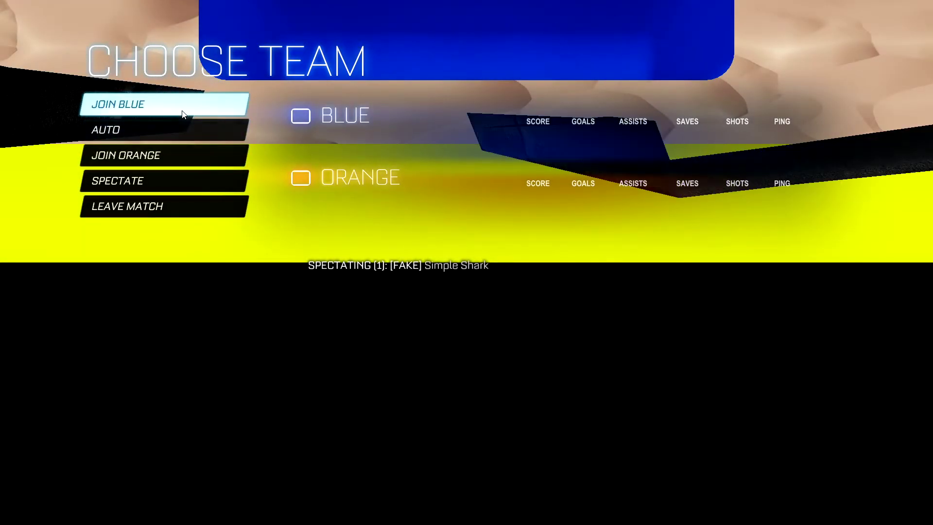
pyautogui.click(183, 111)
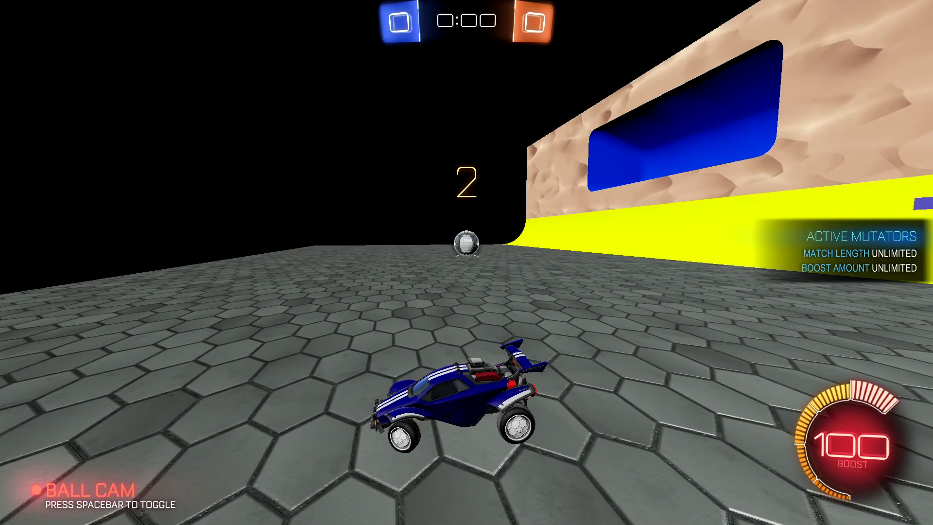
# Step: Drive the Blue car with ball cam on, pushing the ball along near the moving box to test the Set Actor Location action
pyautogui.press('space')
pyautogui.press('space')
pyautogui.press('w')
pyautogui.press('d')
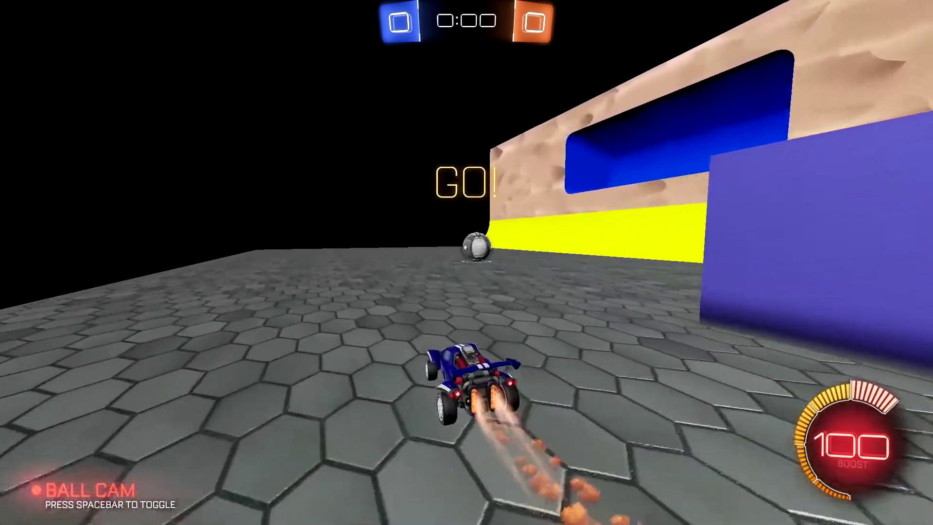
pyautogui.press('d')
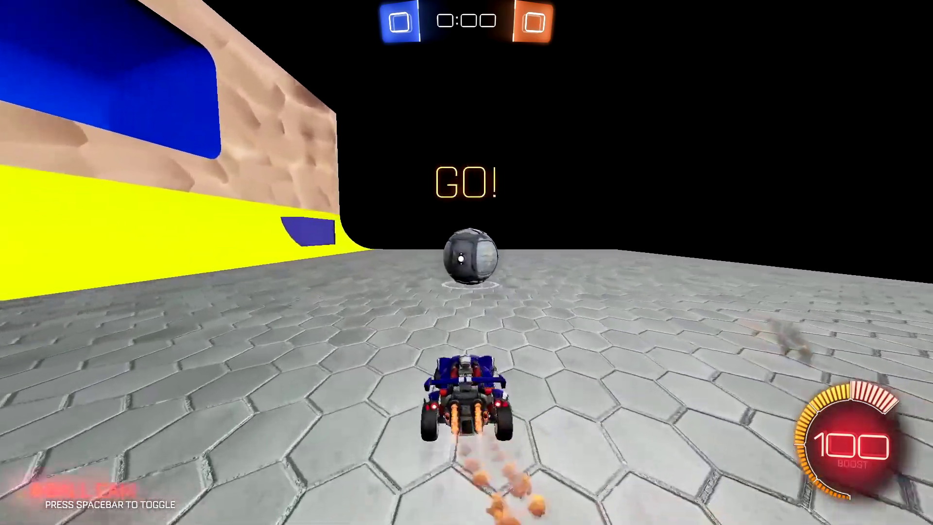
pyautogui.press('d')
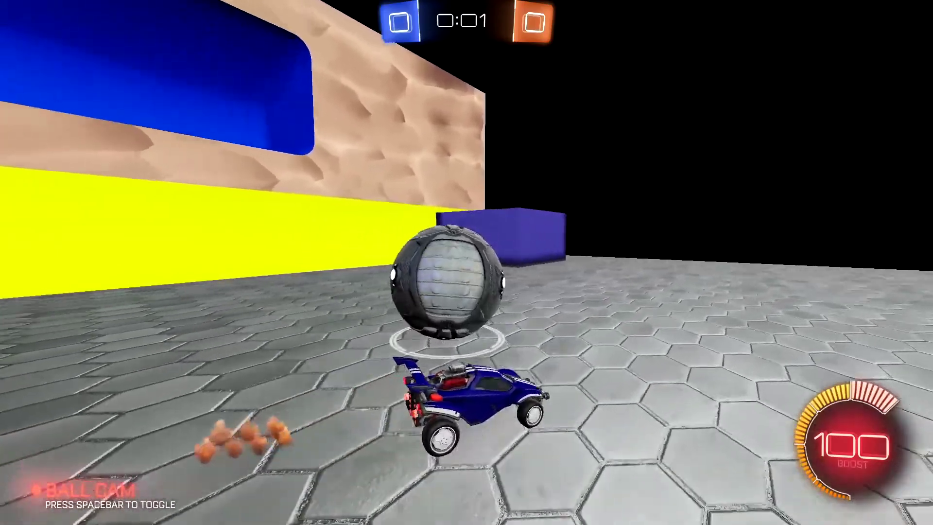
pyautogui.press('a')
pyautogui.press('a')
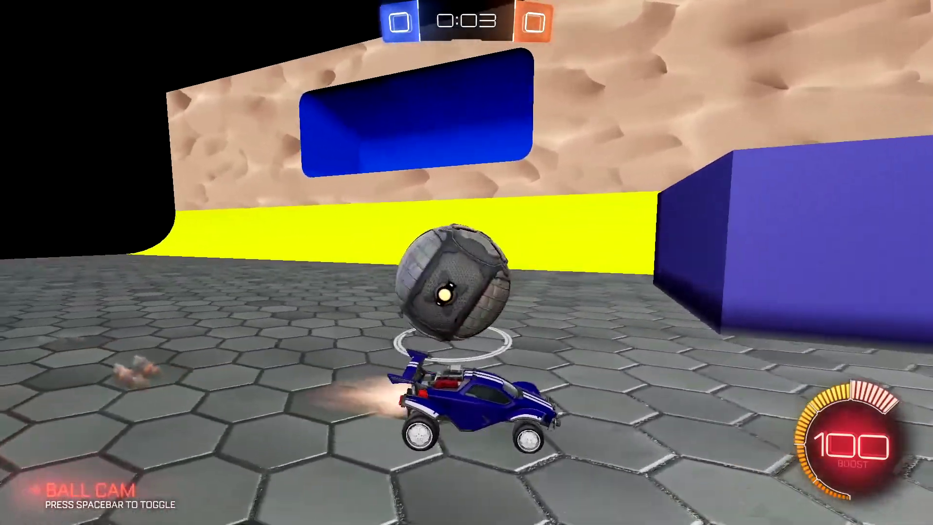
pyautogui.press('d')
pyautogui.press('a')
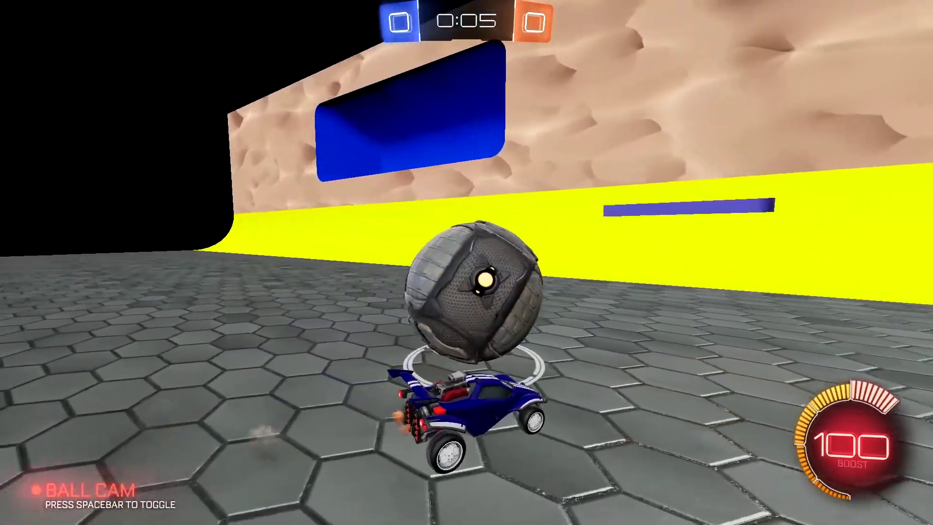
pyautogui.press('d')
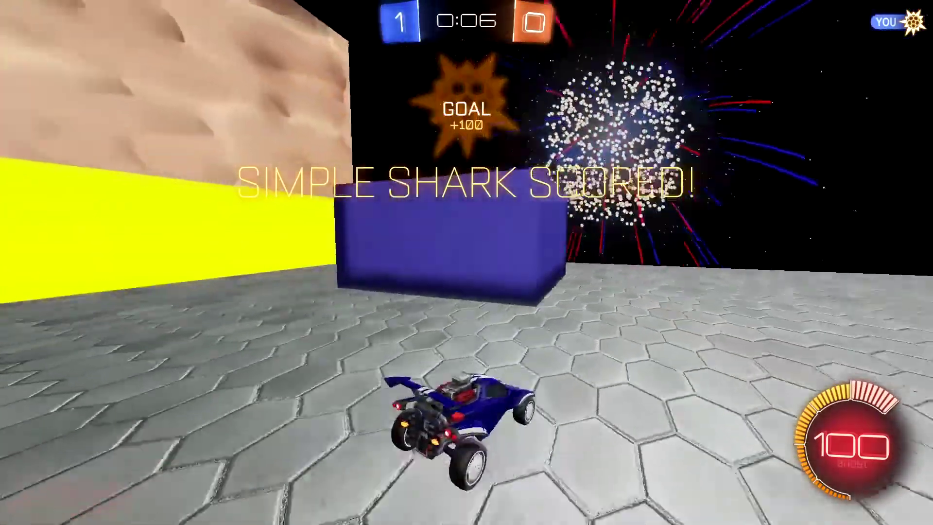
# Step: Drive the Blue car after the kickoff reset and push the ball into the moving purple box to retest its trigger
pyautogui.press('w')
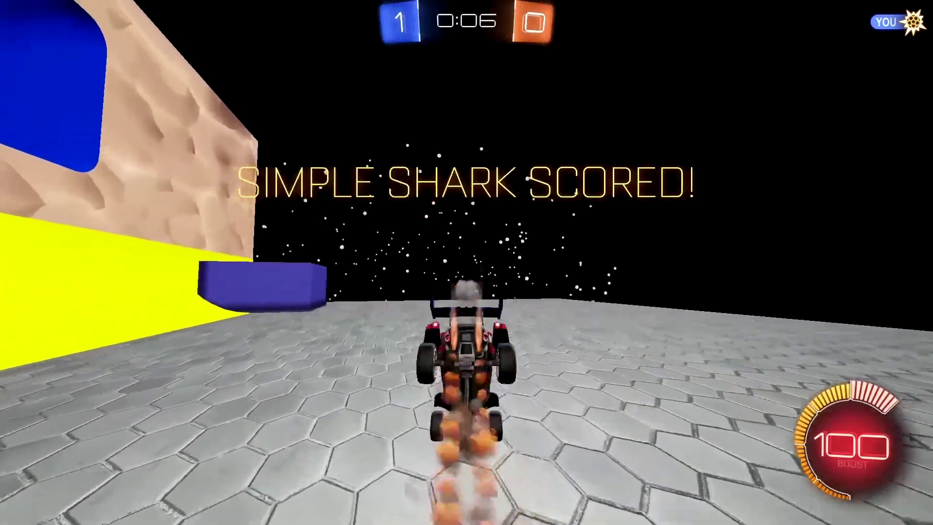
pyautogui.press('w')
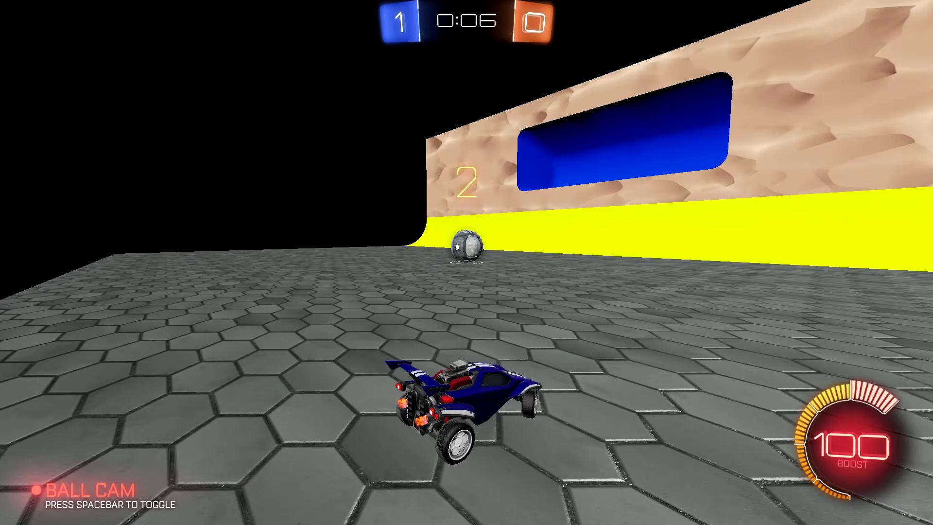
pyautogui.press('w')
pyautogui.press('a')
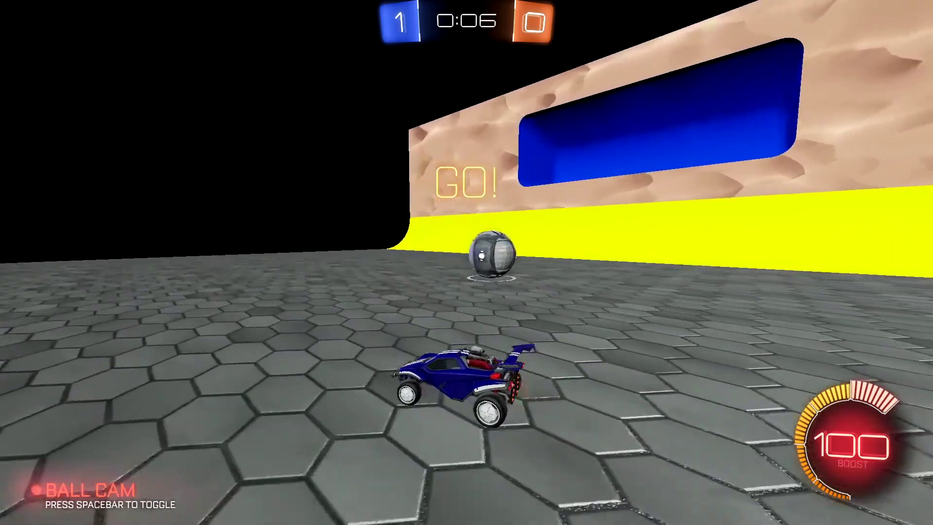
pyautogui.press('d')
pyautogui.press('d')
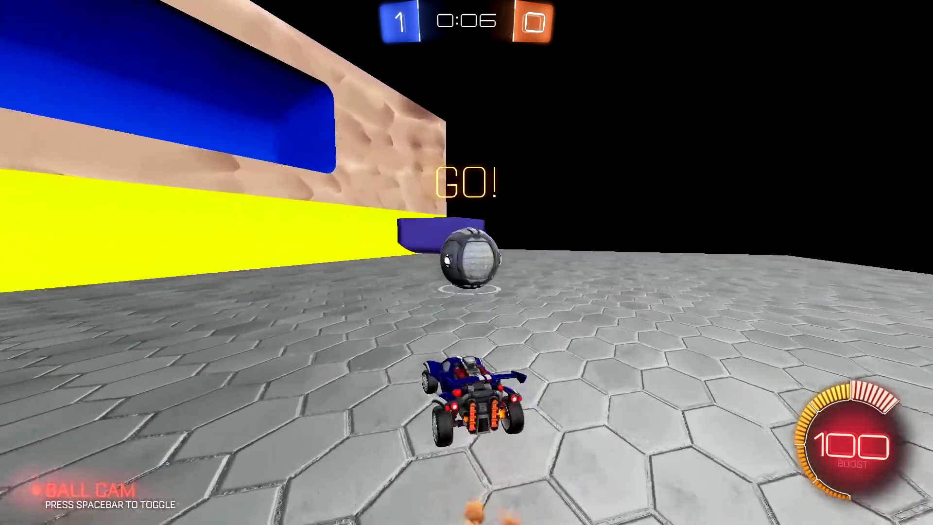
pyautogui.press('w')
pyautogui.press('d')
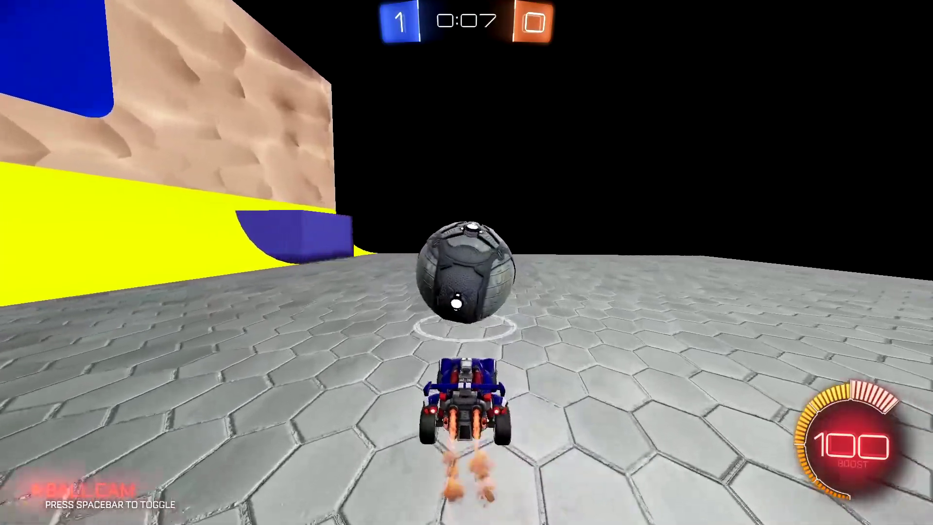
pyautogui.press('w')
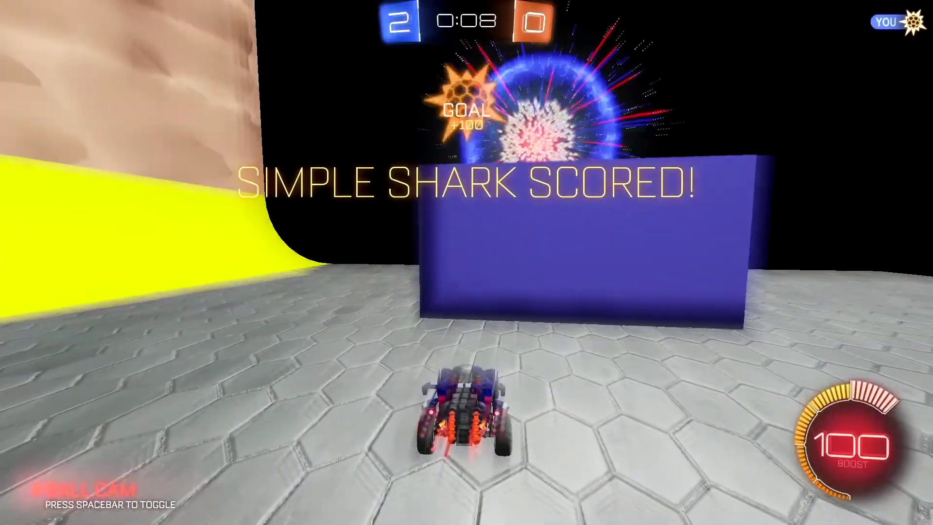
pyautogui.press('w')
pyautogui.press('d')
pyautogui.press('s')
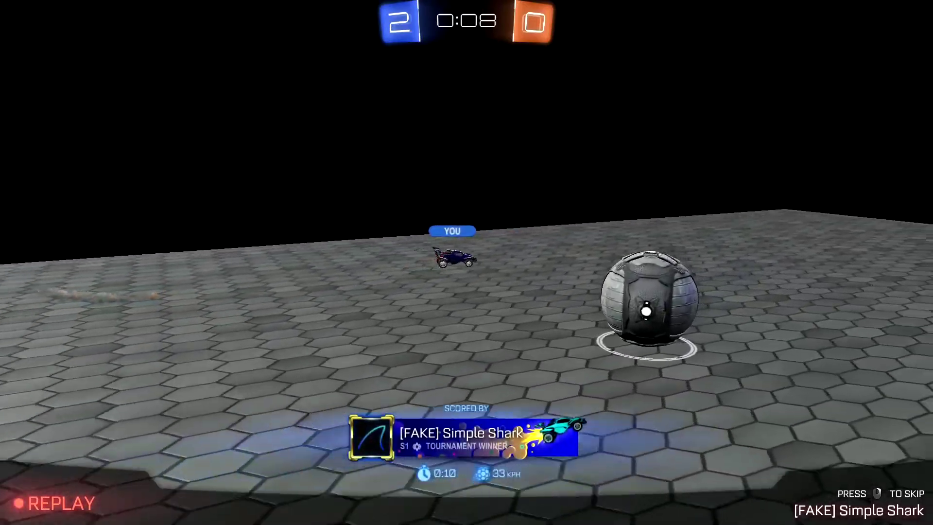
# Step: Skip the goal replay and steer the car towards the ball from the new kickoff
pyautogui.rightClick(466, 263)
pyautogui.press('space')
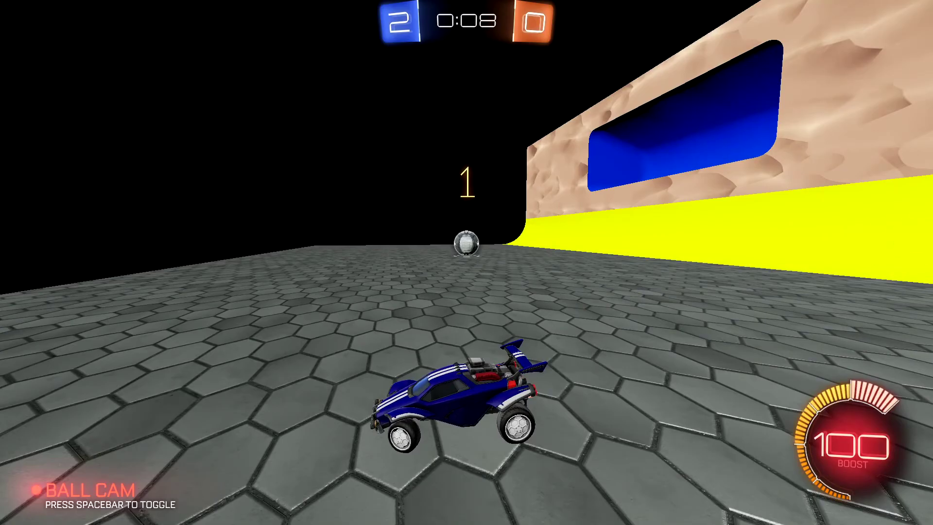
pyautogui.press('w')
pyautogui.press('d')
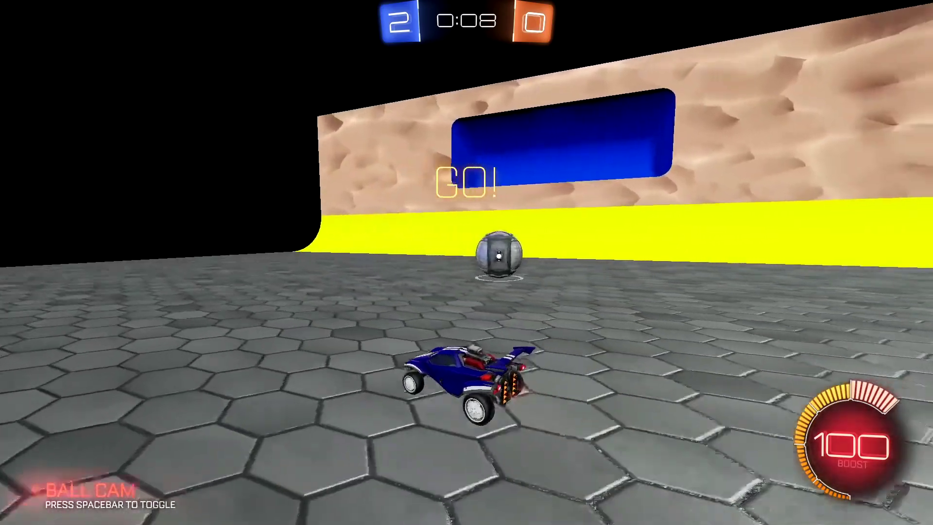
pyautogui.press('space')
pyautogui.press('space')
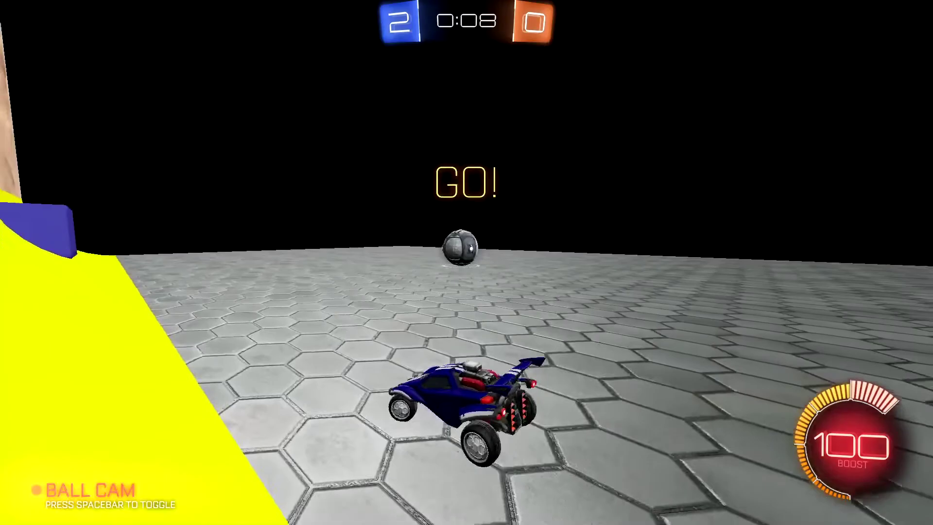
# Step: Line the car up behind the ball and push it towards the moving purple box for another teleport test
pyautogui.press('a')
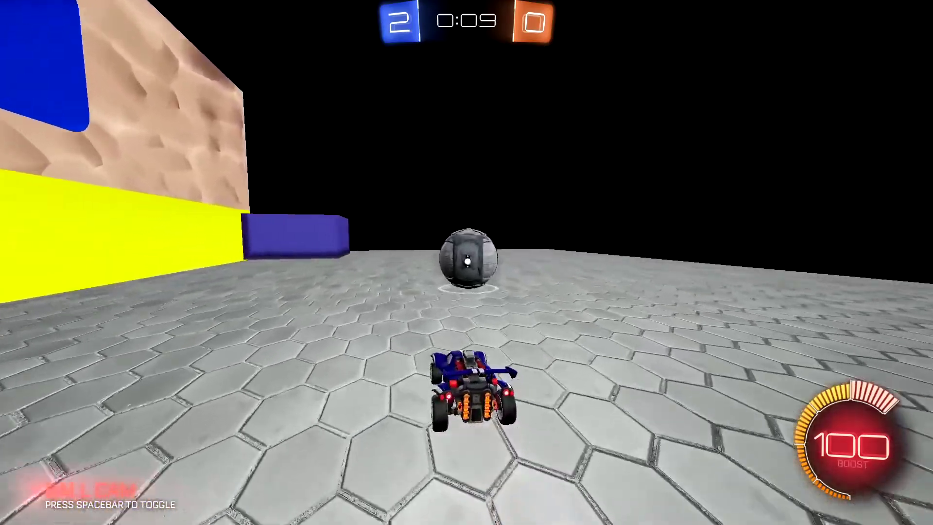
pyautogui.press('d')
pyautogui.press('w')
pyautogui.press('d')
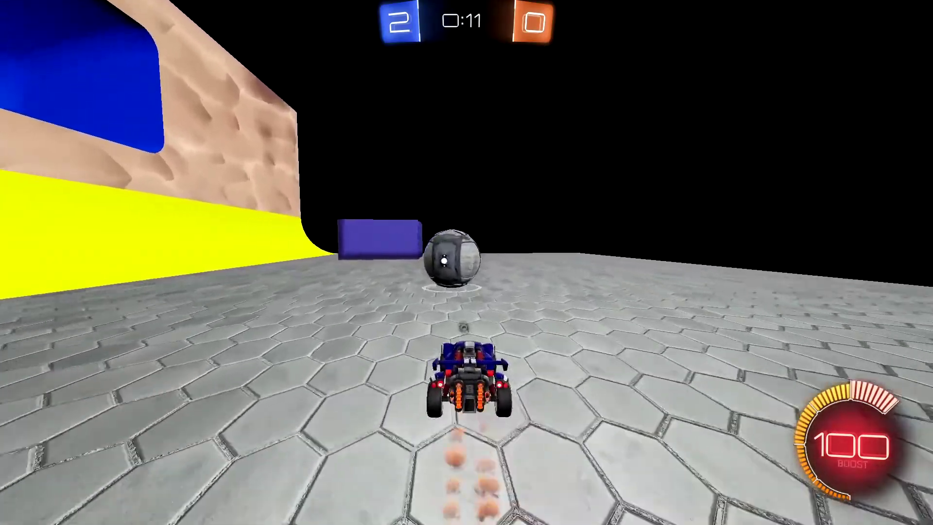
pyautogui.press('w')
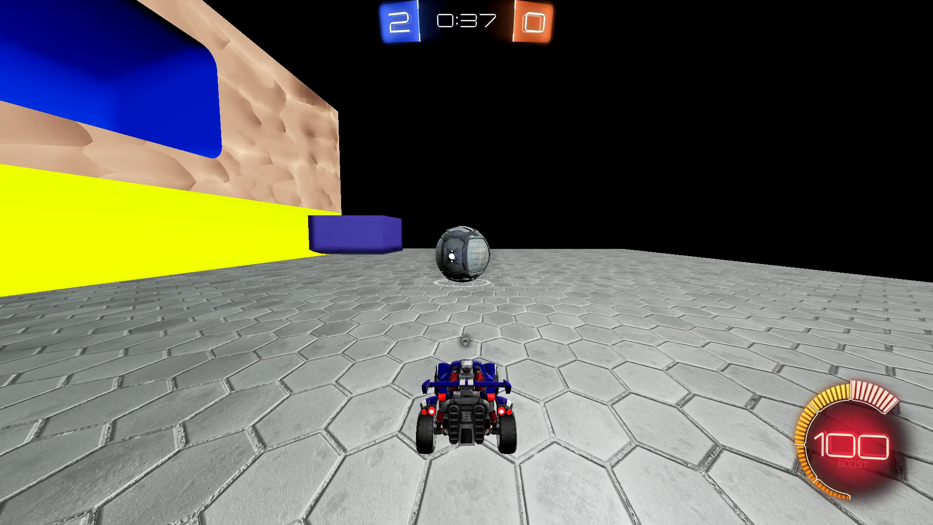
pyautogui.press('a')
pyautogui.press('d')
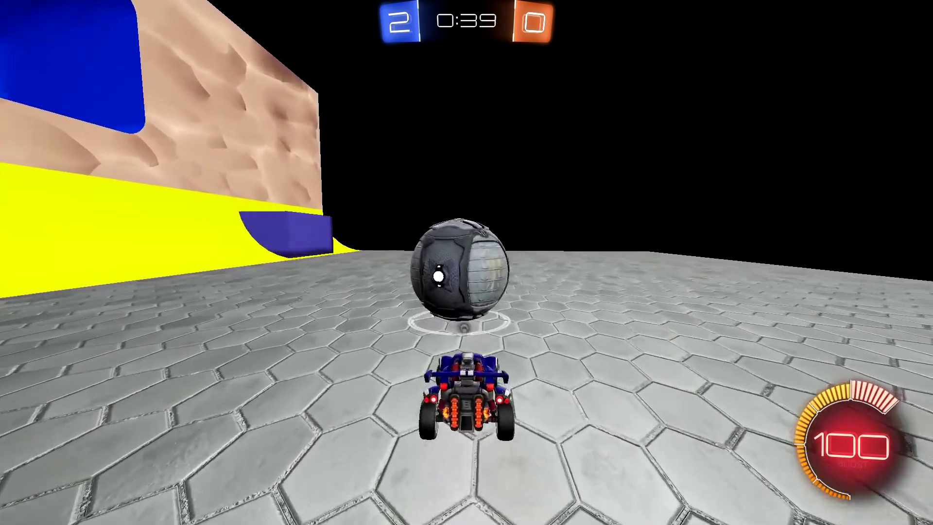
pyautogui.press('a')
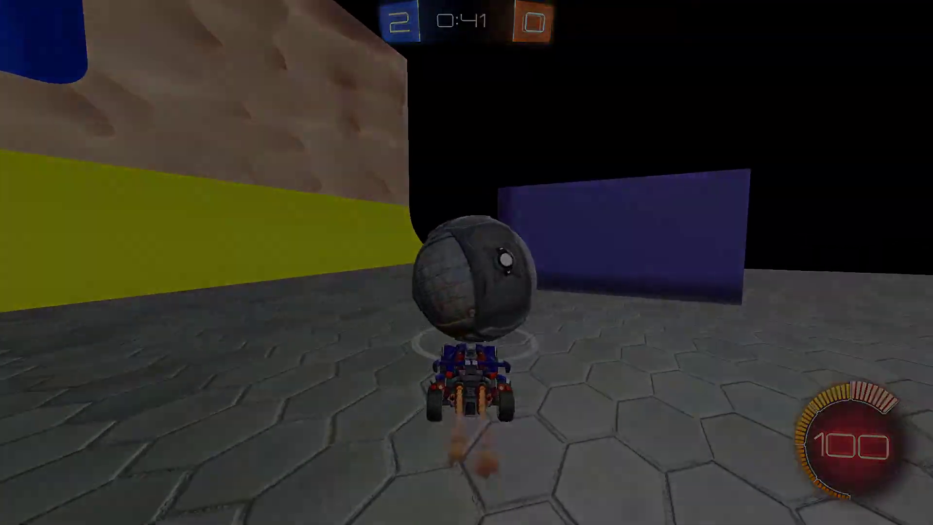